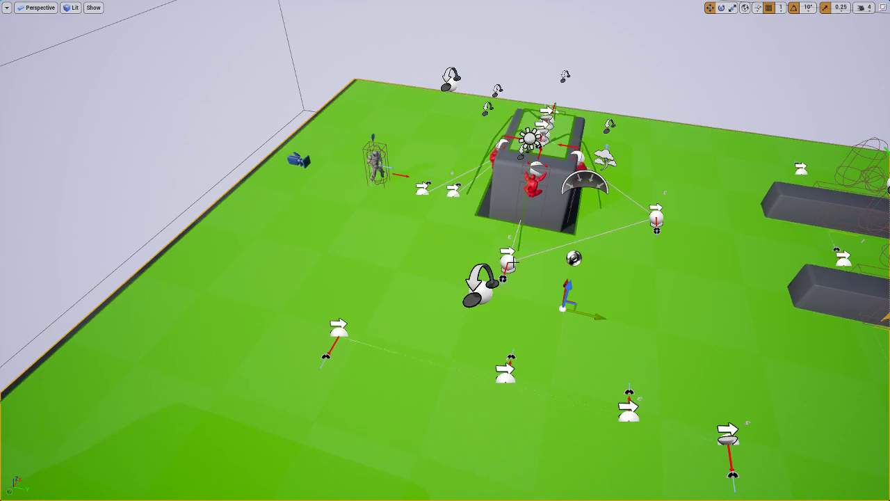
Step: Leave the full-screen viewport and select BP_PatrolPath near the large box to review its patrol points
{"action": "right_click_drag", "start_coordinate": [445, 250], "coordinate": [634, 243]}
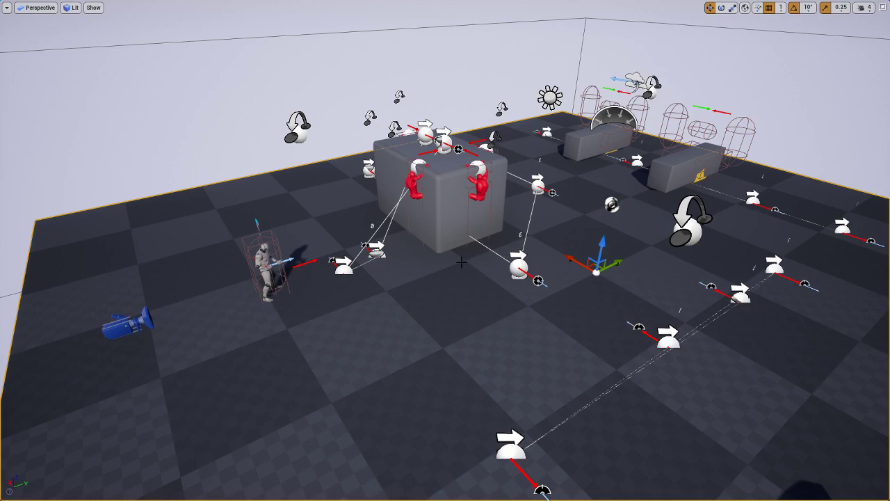
{"action": "key", "text": "F11"}
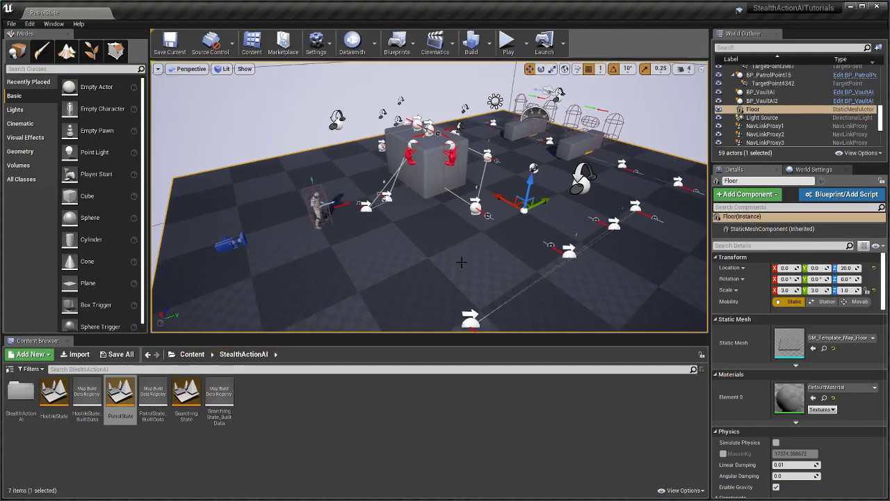
{"action": "right_click_drag", "start_coordinate": [446, 225], "coordinate": [411, 221]}
{"action": "left_click", "coordinate": [350, 174]}
{"action": "right_click_drag", "start_coordinate": [350, 174], "coordinate": [441, 208]}
{"action": "right_click_drag", "start_coordinate": [430, 152], "coordinate": [403, 154]}
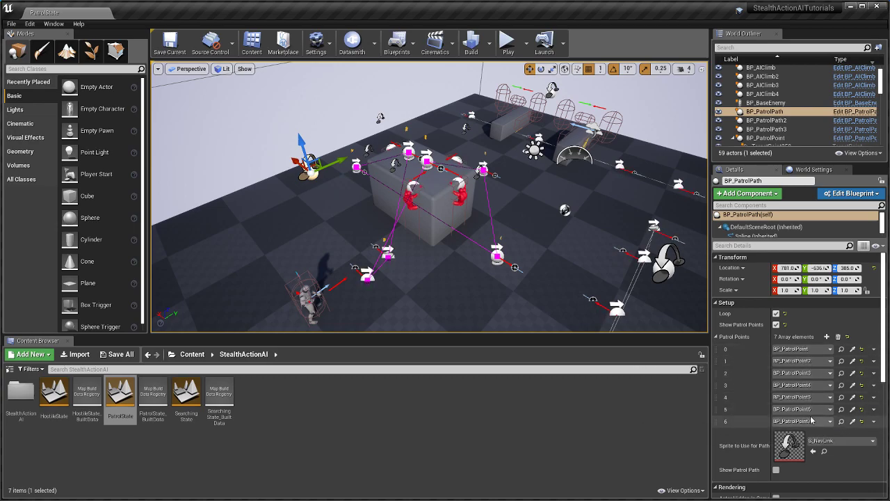
Step: Examine the other patrol paths in the level, ending with the patrol points of BP_PatrolPath3
{"action": "right_click_drag", "start_coordinate": [456, 233], "coordinate": [484, 270]}
{"action": "left_click", "coordinate": [478, 257]}
{"action": "key", "text": "e"}
{"action": "right_click_drag", "start_coordinate": [563, 181], "coordinate": [501, 202]}
{"action": "left_click", "coordinate": [508, 190]}
Step: Run the level in Simulate mode to observe the enemy, and stop the simulation
{"action": "left_click", "coordinate": [523, 43]}
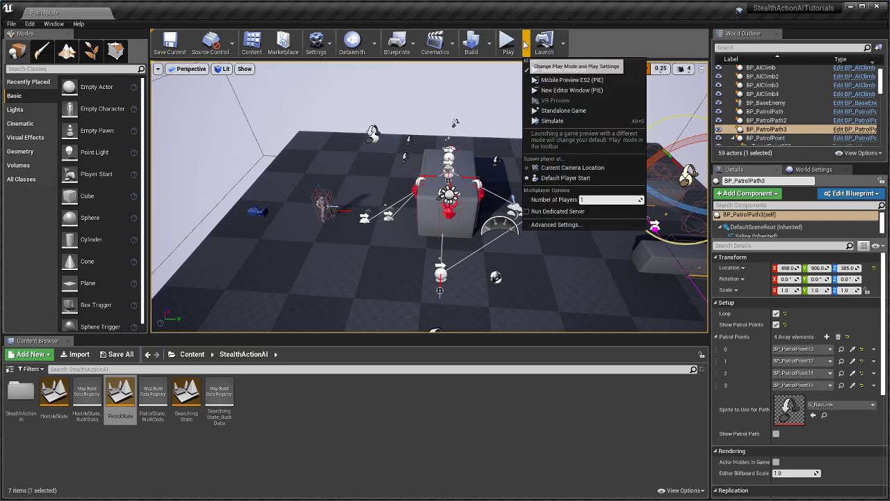
{"action": "left_click", "coordinate": [552, 122]}
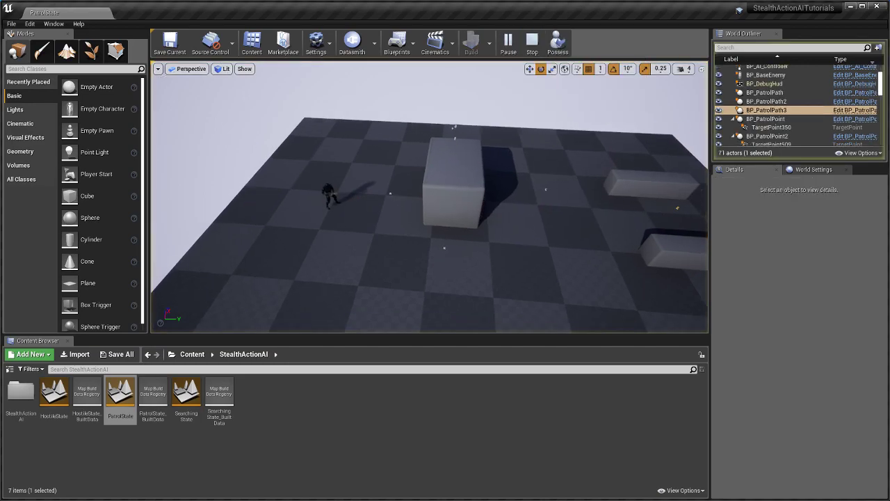
{"action": "right_click_drag", "start_coordinate": [515, 174], "coordinate": [539, 177]}
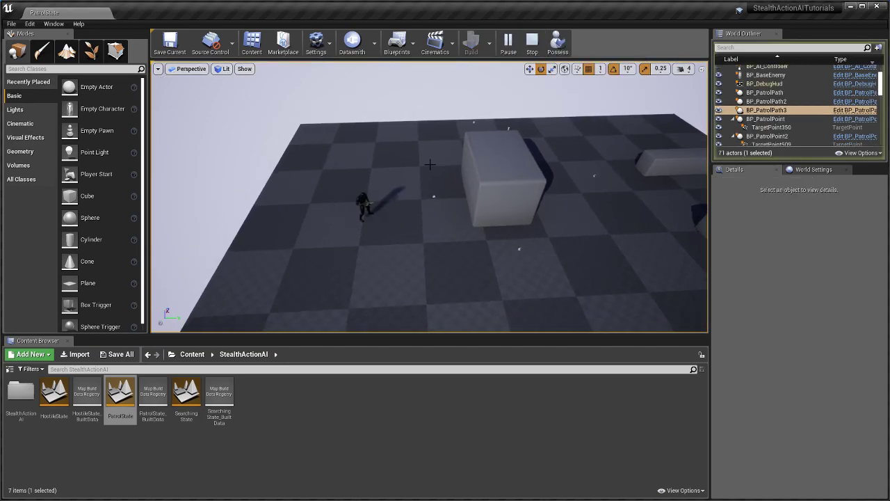
{"action": "left_click", "coordinate": [533, 43]}
Step: Filter the details of BP_BaseEnemy by "patrol" and enable Use Patrol
{"action": "left_click", "coordinate": [364, 201]}
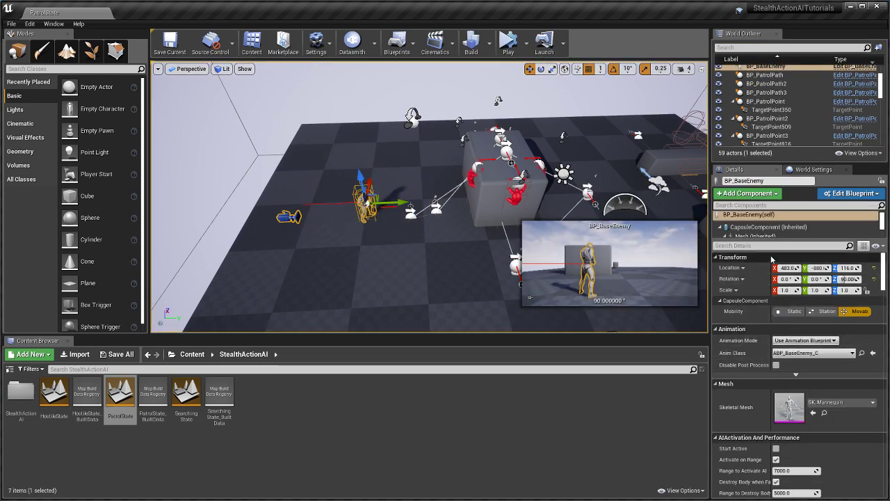
{"action": "type", "text": "patrol"}
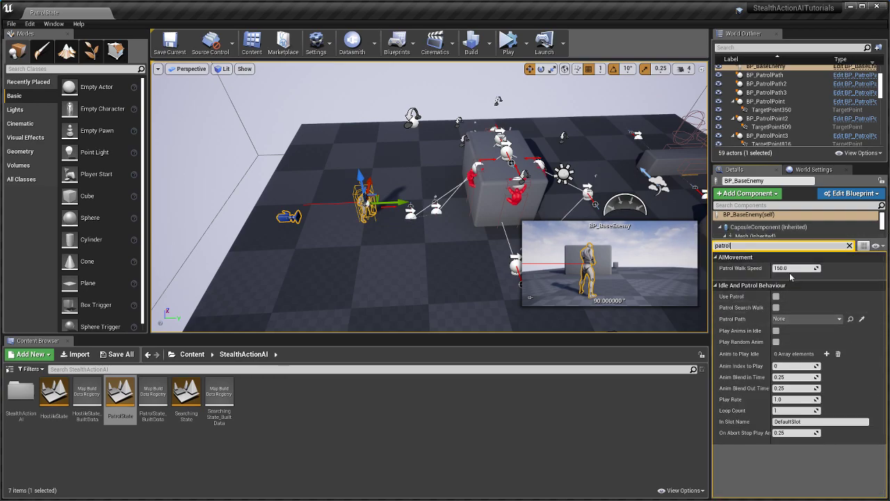
{"action": "left_click", "coordinate": [777, 296]}
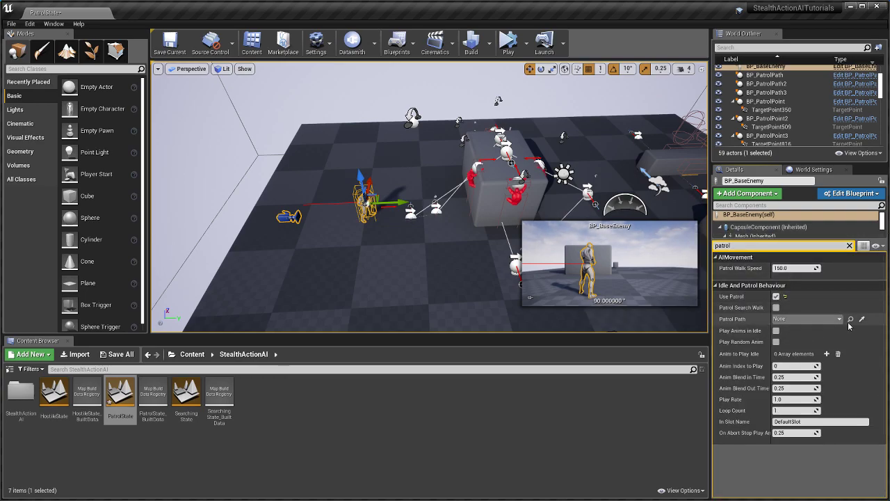
Step: Assign BP_PatrolPath as the enemy's Patrol Path by picking it in the level, and select that path
{"action": "right_click_drag", "start_coordinate": [511, 158], "coordinate": [524, 147]}
{"action": "right_click_drag", "start_coordinate": [483, 225], "coordinate": [457, 226]}
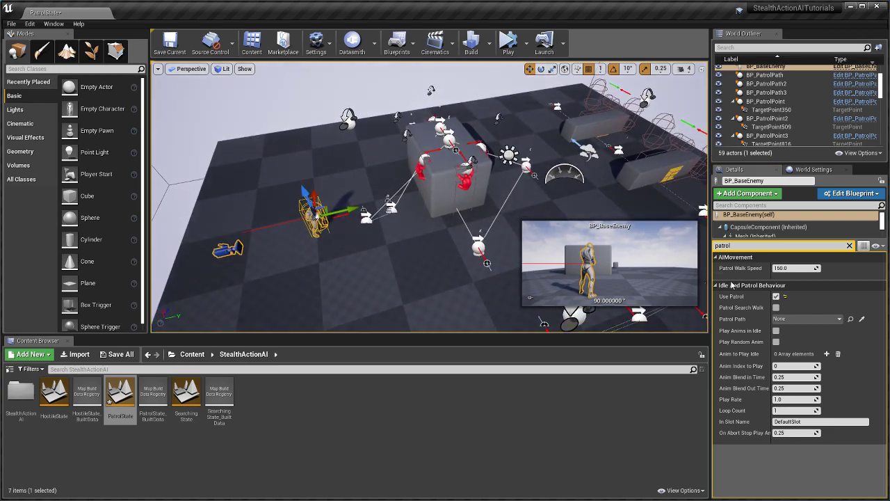
{"action": "left_click", "coordinate": [862, 319]}
{"action": "right_click_drag", "start_coordinate": [358, 127], "coordinate": [349, 105]}
{"action": "left_click", "coordinate": [366, 147]}
{"action": "right_click_drag", "start_coordinate": [370, 149], "coordinate": [361, 158]}
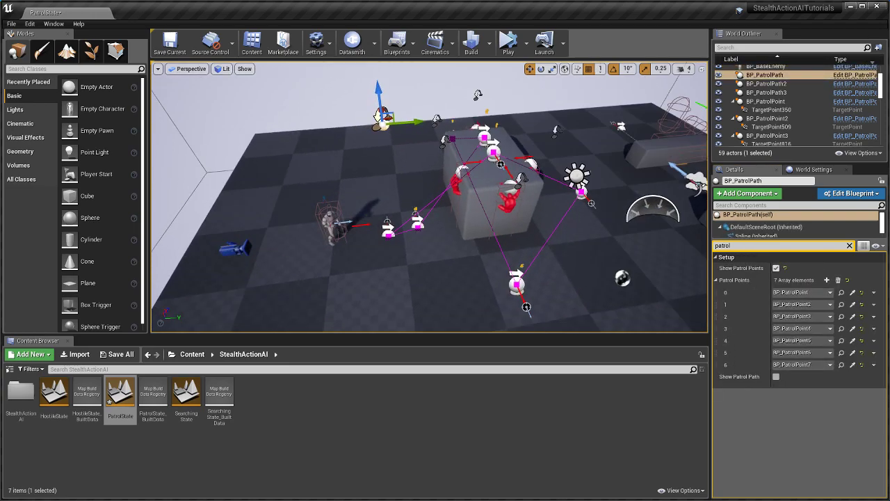
{"action": "key", "text": "w"}
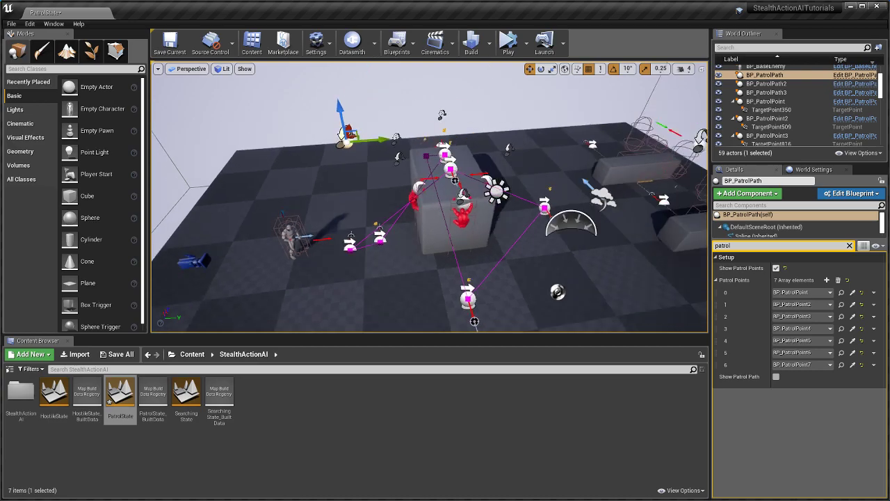
Step: Simulate the level again, follow the enemy along its patrol path over the large box, and stop the simulation
{"action": "left_click", "coordinate": [508, 44]}
{"action": "right_click_drag", "start_coordinate": [451, 190], "coordinate": [357, 212]}
{"action": "scroll", "coordinate": [356, 212], "scroll_direction": "up", "scroll_amount": 1}
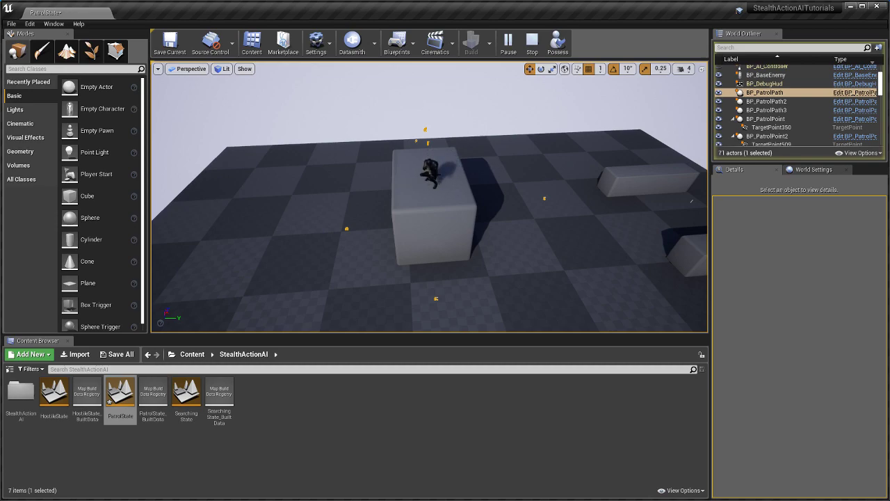
{"action": "right_click_drag", "start_coordinate": [477, 187], "coordinate": [588, 192]}
{"action": "right_click_drag", "start_coordinate": [431, 201], "coordinate": [442, 202]}
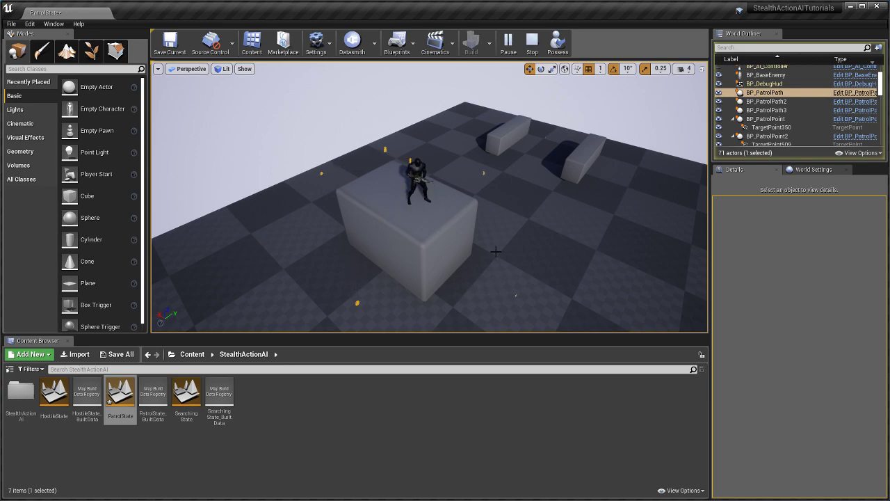
{"action": "key", "text": "d"}
{"action": "right_click_drag", "start_coordinate": [484, 185], "coordinate": [561, 211]}
{"action": "key", "text": "a"}
{"action": "key", "text": "d"}
{"action": "key", "text": "s"}
{"action": "key", "text": "a"}
{"action": "key", "text": "w"}
{"action": "key", "text": "s"}
{"action": "key", "text": "e"}
{"action": "key", "text": "a"}
{"action": "right_click_drag", "start_coordinate": [489, 156], "coordinate": [487, 171]}
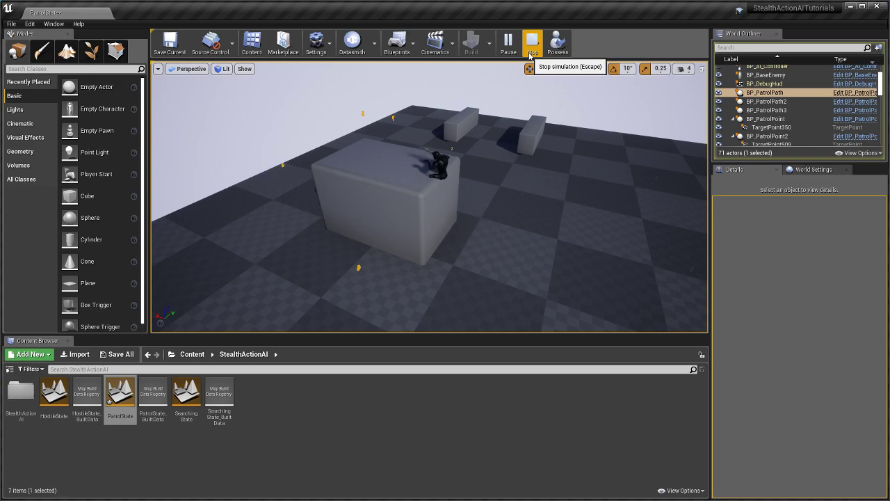
{"action": "left_click", "coordinate": [530, 56]}
Step: Select BP_PatrolPath and locate its first patrol point in the level
{"action": "key", "text": "d"}
{"action": "right_click_drag", "start_coordinate": [522, 163], "coordinate": [509, 161]}
{"action": "left_click", "coordinate": [394, 117]}
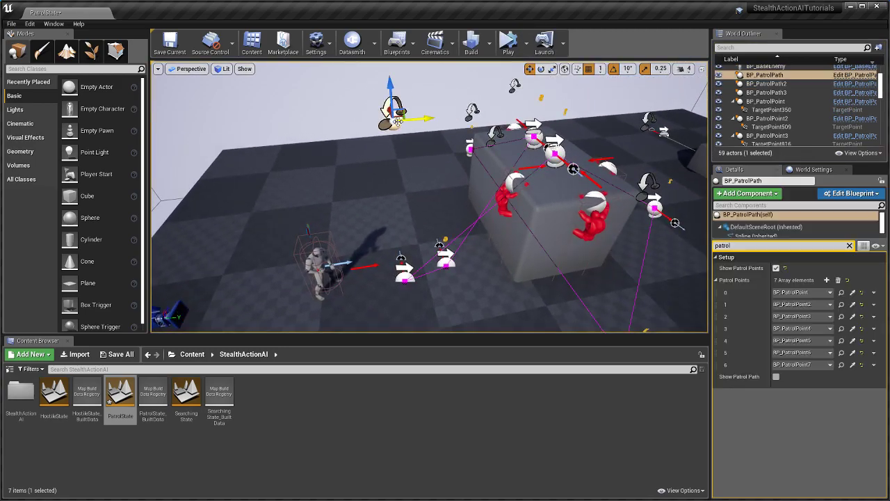
{"action": "left_click", "coordinate": [841, 293]}
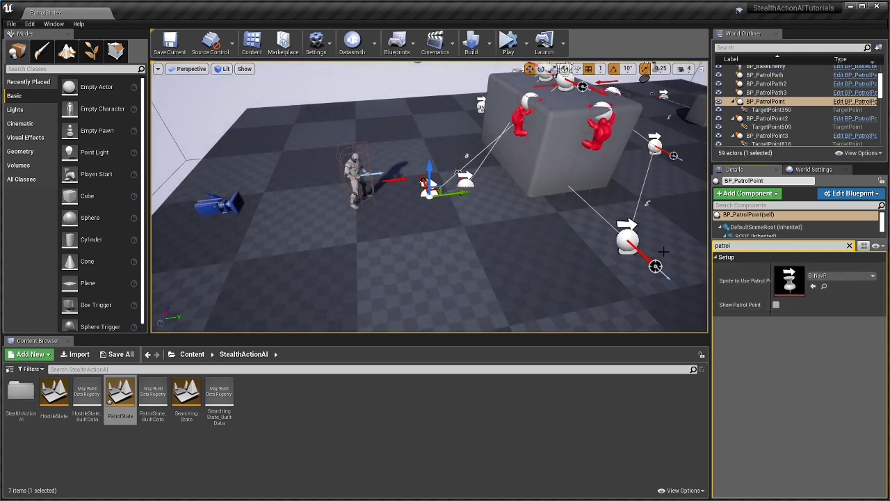
Step: Clear the details filter, reselect BP_PatrolPath, and go to BP_PatrolPoint2 on top of the large box
{"action": "key", "text": "BackSpace"}
{"action": "right_click_drag", "start_coordinate": [429, 130], "coordinate": [428, 125]}
{"action": "left_click", "coordinate": [429, 126]}
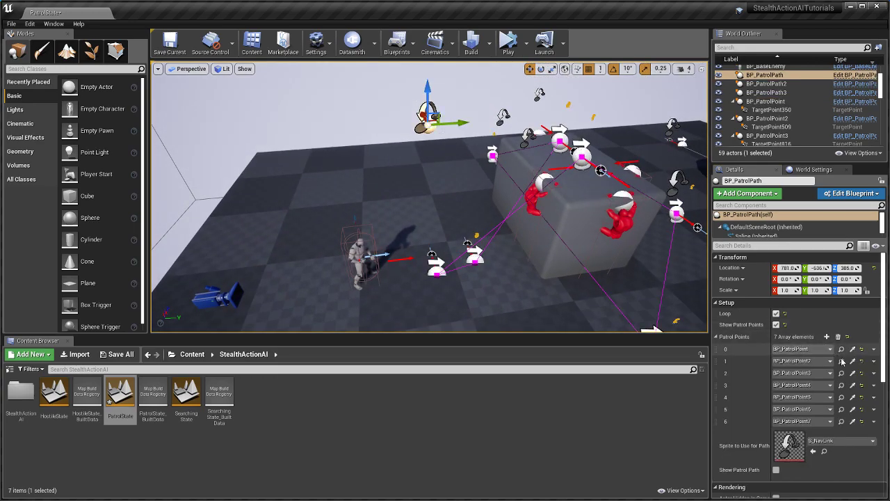
{"action": "key", "text": "f"}
{"action": "key", "text": "w"}
{"action": "right_click_drag", "start_coordinate": [428, 213], "coordinate": [419, 214]}
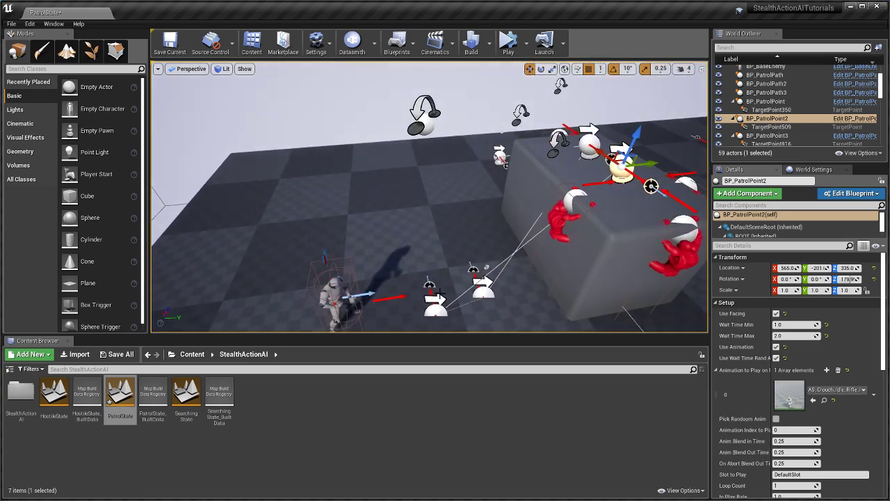
Step: Select BP_PatrolPoint near the enemy and review its facing, wait time and animation settings
{"action": "left_click", "coordinate": [436, 306]}
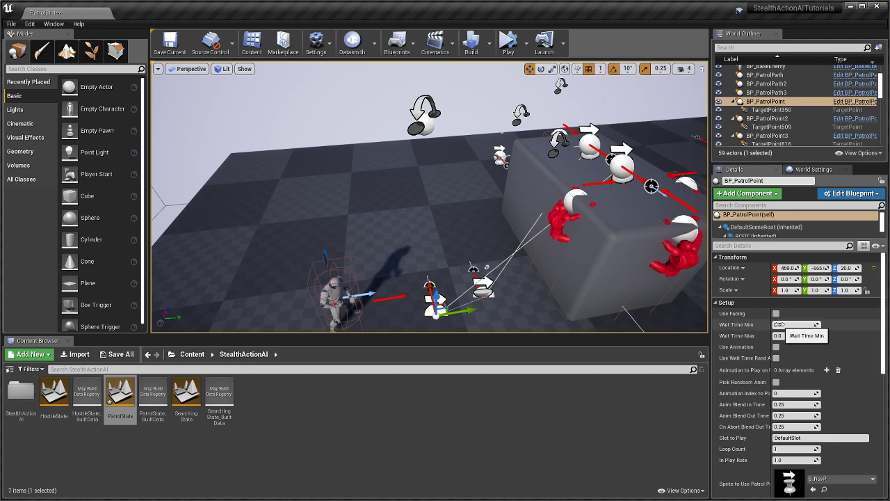
{"action": "left_click", "coordinate": [782, 324]}
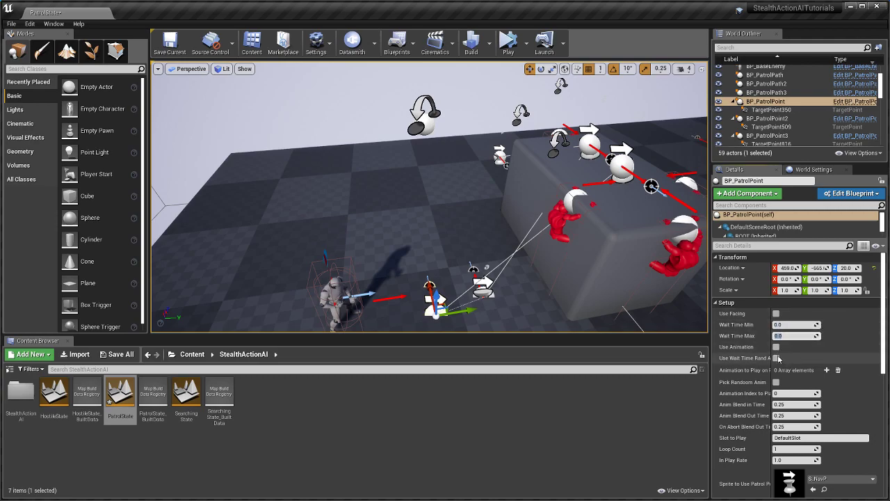
{"action": "scroll", "coordinate": [753, 359], "scroll_direction": "down", "scroll_amount": 2}
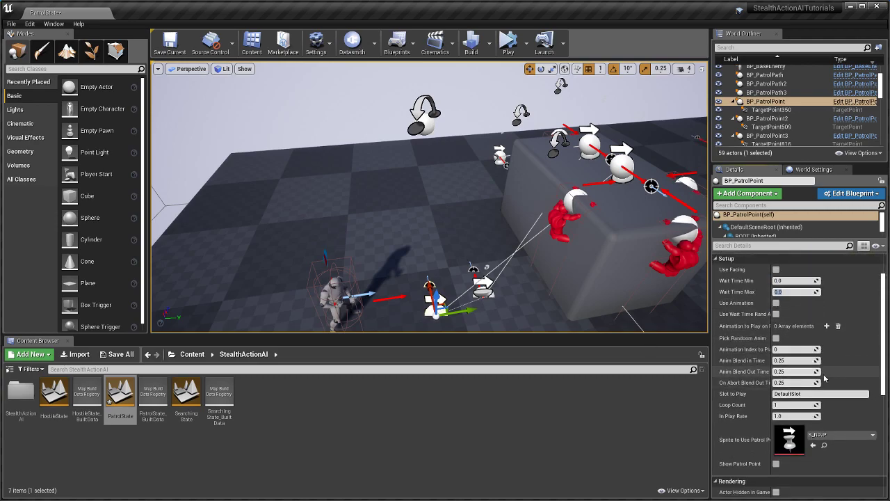
{"action": "right_click_drag", "start_coordinate": [571, 182], "coordinate": [598, 189]}
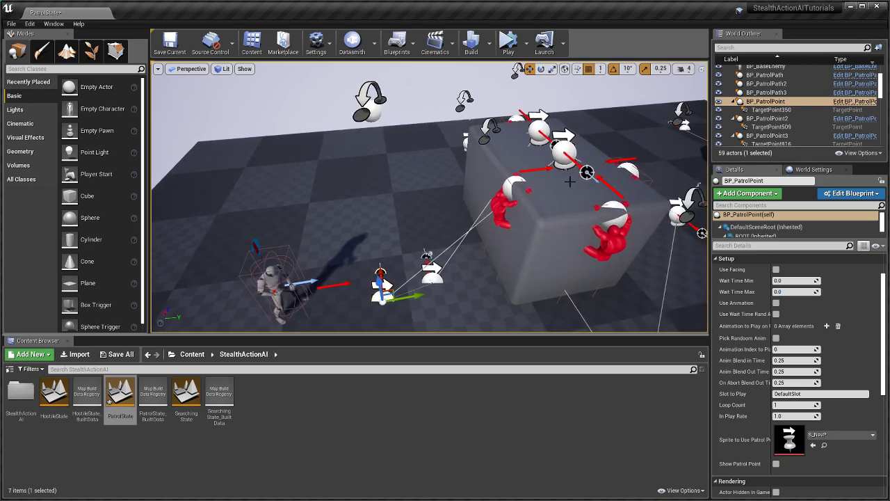
Step: Select BP_PatrolPoint2 on the large box and examine its facing direction with the rotate and move gizmos
{"action": "left_click", "coordinate": [567, 161]}
{"action": "right_click_drag", "start_coordinate": [533, 229], "coordinate": [618, 173]}
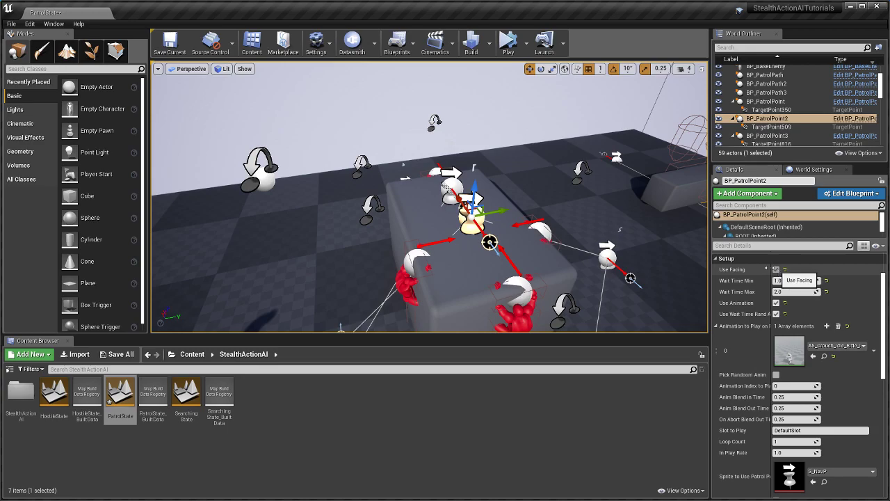
{"action": "right_click_drag", "start_coordinate": [487, 284], "coordinate": [581, 289]}
{"action": "key", "text": "e"}
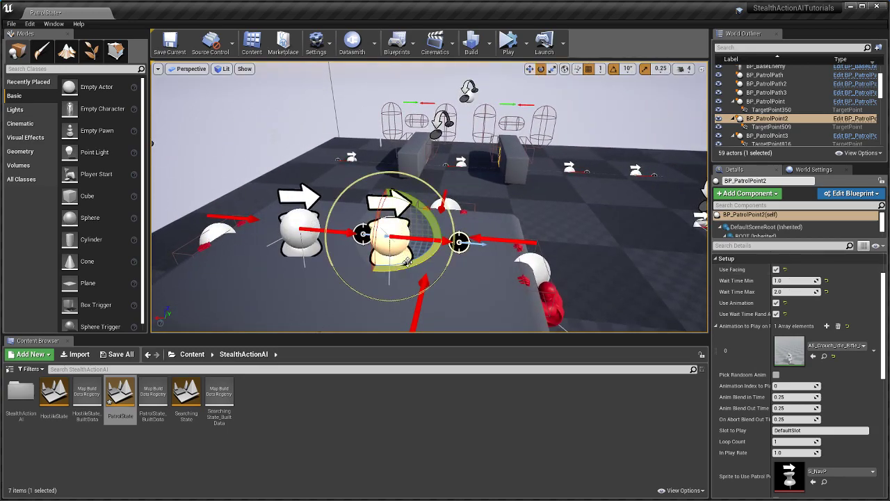
{"action": "mouse_move", "coordinate": [408, 261]}
{"action": "left_mouse_down"}
{"action": "mouse_move", "coordinate": [393, 275]}
{"action": "mouse_move", "coordinate": [418, 258]}
{"action": "left_mouse_up"}
{"action": "key", "text": "w"}
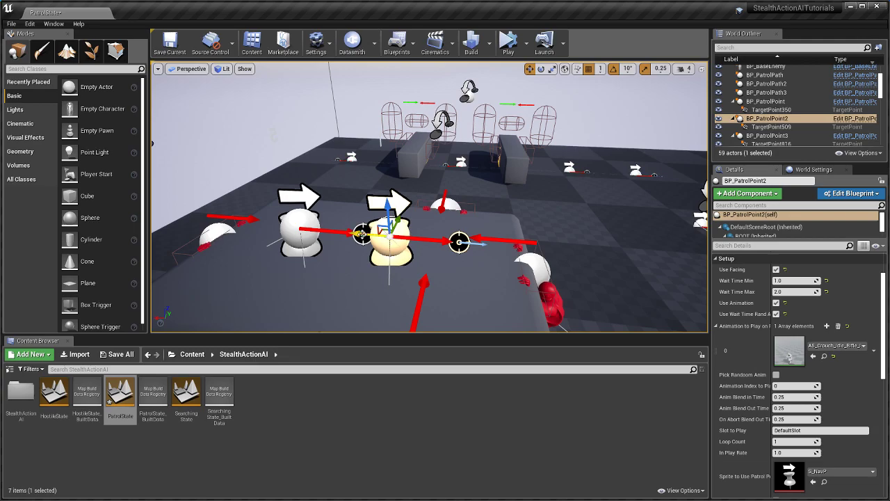
{"action": "left_click_drag", "start_coordinate": [363, 235], "coordinate": [377, 237]}
{"action": "right_click_drag", "start_coordinate": [449, 252], "coordinate": [313, 265]}
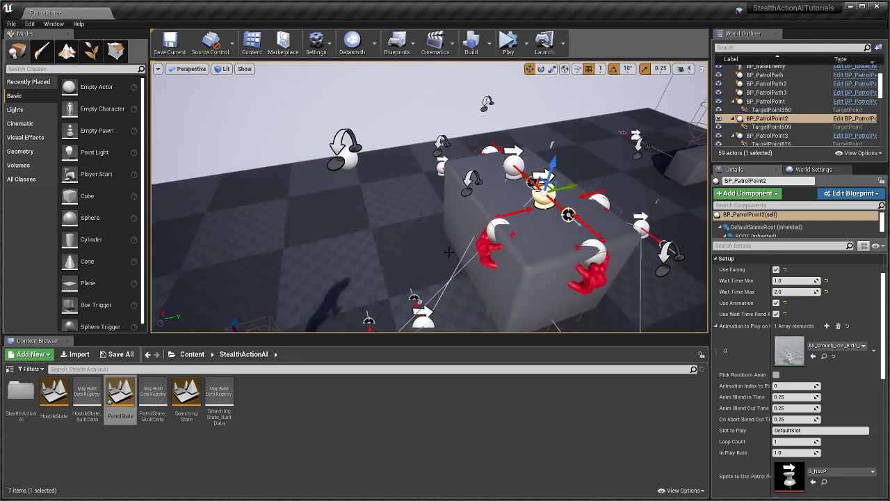
Step: Review the Wait Time Min, Wait Time Max and animation settings of BP_PatrolPoint2
{"action": "left_click", "coordinate": [785, 281]}
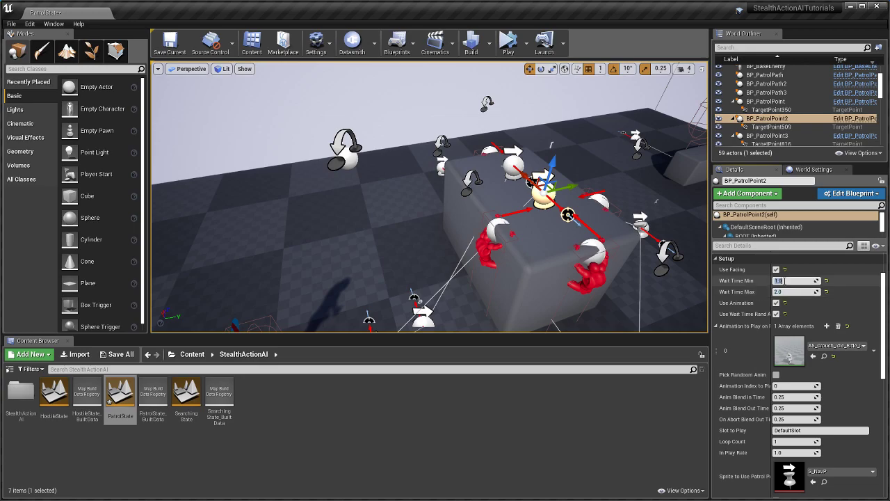
{"action": "key", "text": "Tab"}
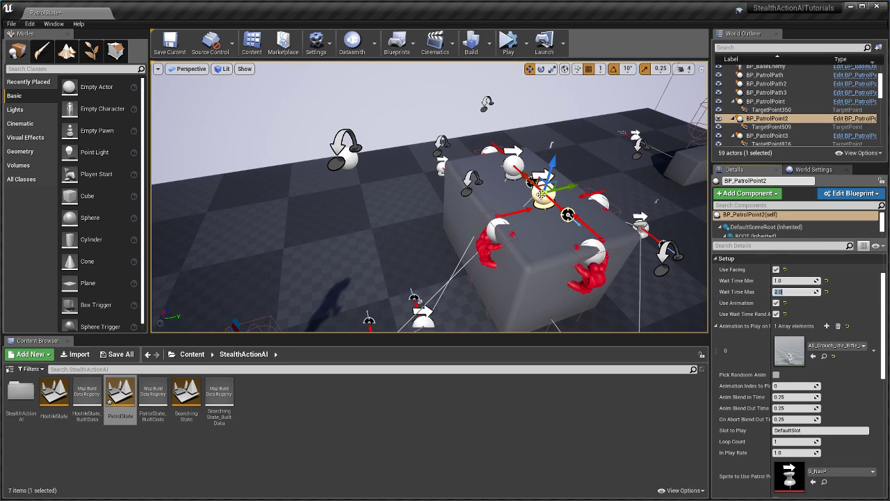
{"action": "left_click", "coordinate": [785, 282]}
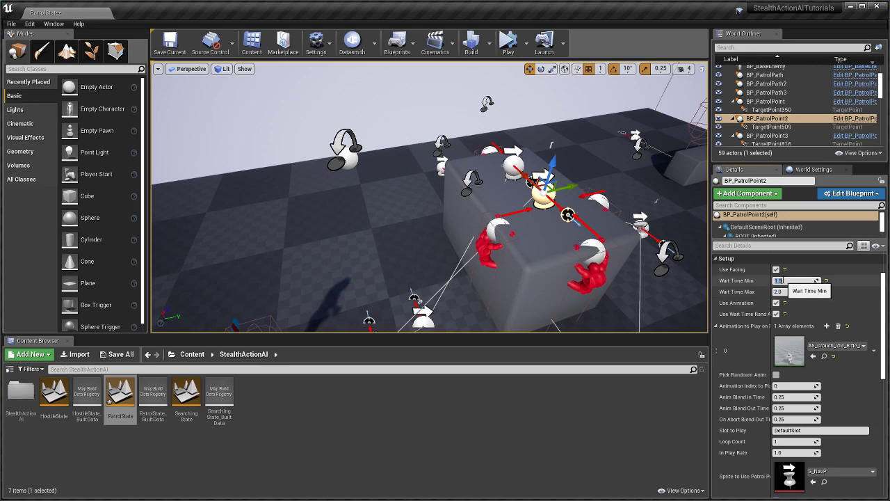
{"action": "left_click", "coordinate": [779, 292]}
{"action": "right_click_drag", "start_coordinate": [615, 229], "coordinate": [652, 229]}
{"action": "key", "text": "w"}
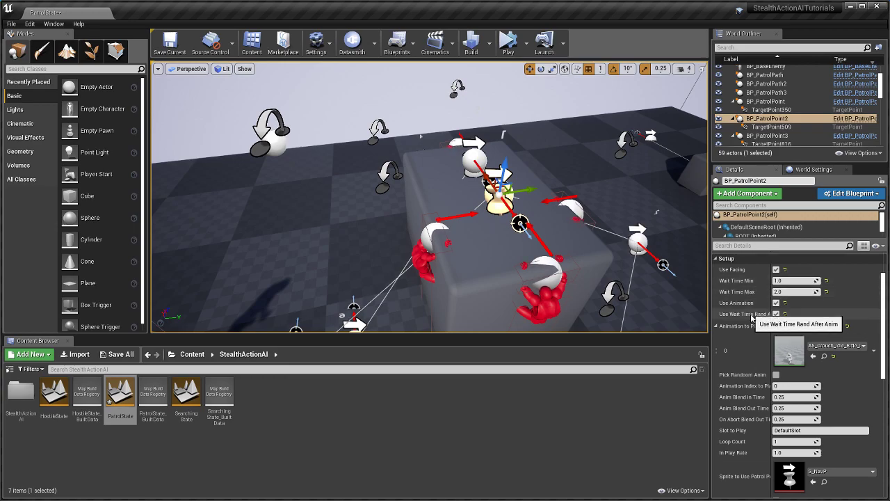
{"action": "key", "text": "s"}
{"action": "mouse_move", "coordinate": [307, 282]}
{"action": "right_mouse_down"}
{"action": "mouse_move", "coordinate": [287, 288]}
{"action": "mouse_move", "coordinate": [307, 282]}
{"action": "right_mouse_up"}
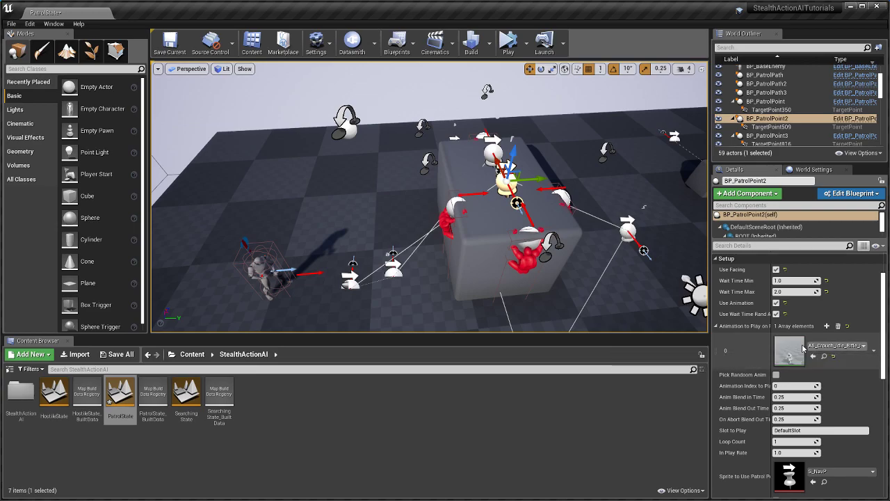
{"action": "left_click", "coordinate": [777, 280]}
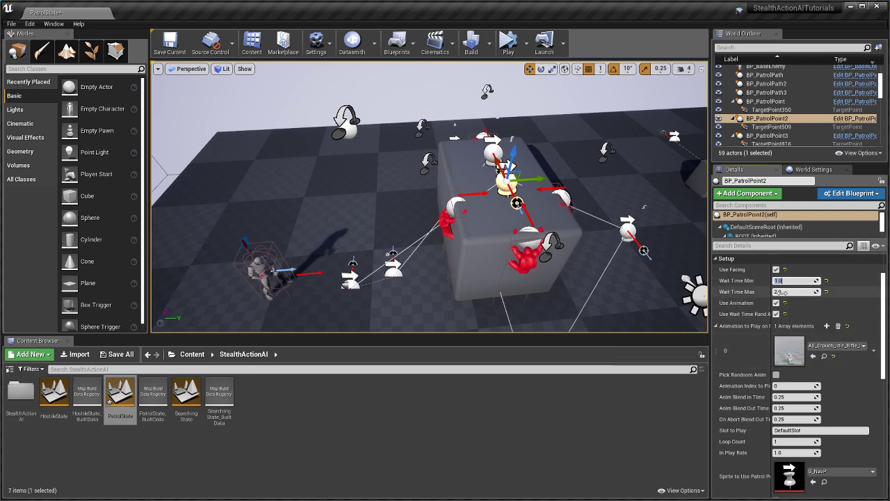
Step: Select BP_PatrolPoint3 on the floor beyond the large box and review its animation settings
{"action": "right_click_drag", "start_coordinate": [600, 193], "coordinate": [671, 220]}
{"action": "left_click", "coordinate": [509, 218]}
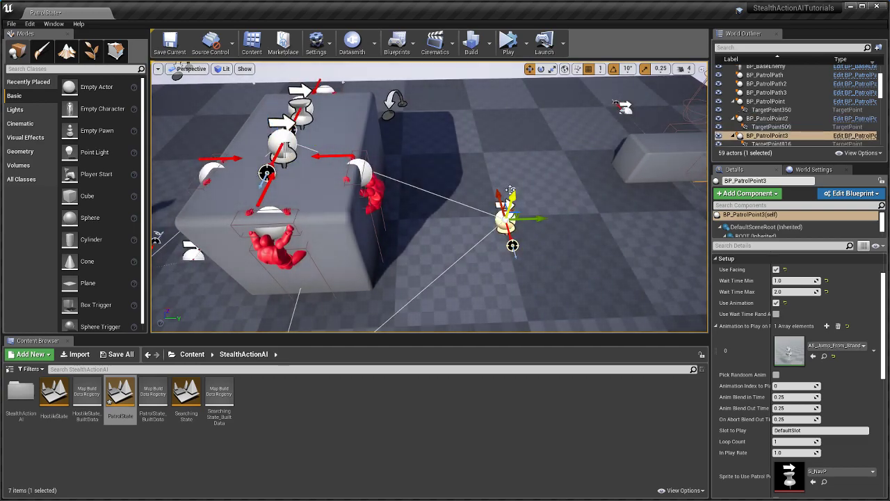
{"action": "right_click_drag", "start_coordinate": [511, 190], "coordinate": [459, 205]}
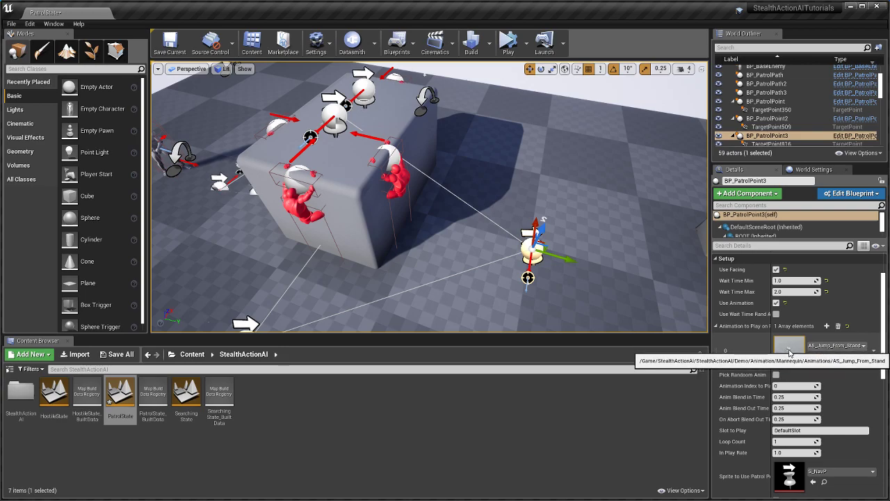
Step: Check the Wait Time Min and Wait Time Max of BP_PatrolPoint3
{"action": "left_click", "coordinate": [782, 281]}
{"action": "left_click", "coordinate": [784, 293]}
{"action": "left_click", "coordinate": [781, 281]}
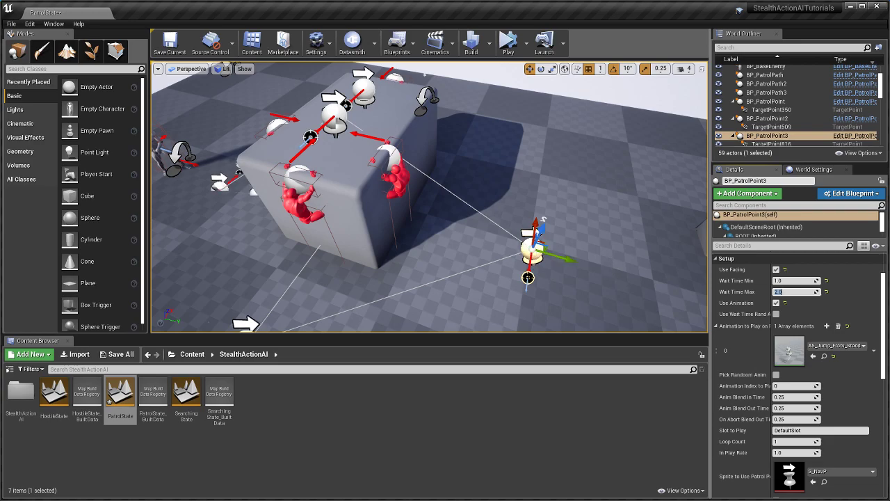
Step: Select BP_PatrolPoint4 on the floor in front of the large box and review its Wait Time Min and Max
{"action": "right_click_drag", "start_coordinate": [490, 240], "coordinate": [452, 258]}
{"action": "left_click", "coordinate": [432, 267]}
{"action": "key", "text": "f"}
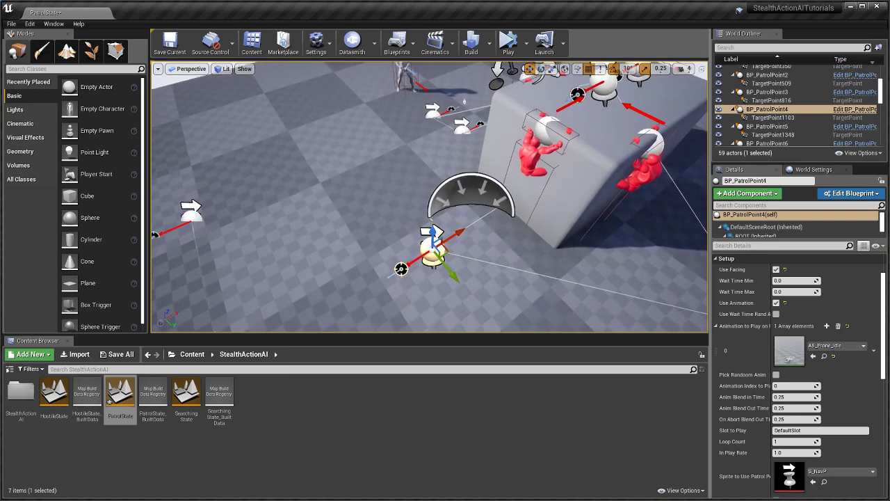
{"action": "left_click_drag", "start_coordinate": [432, 267], "coordinate": [556, 267], "text": "alt"}
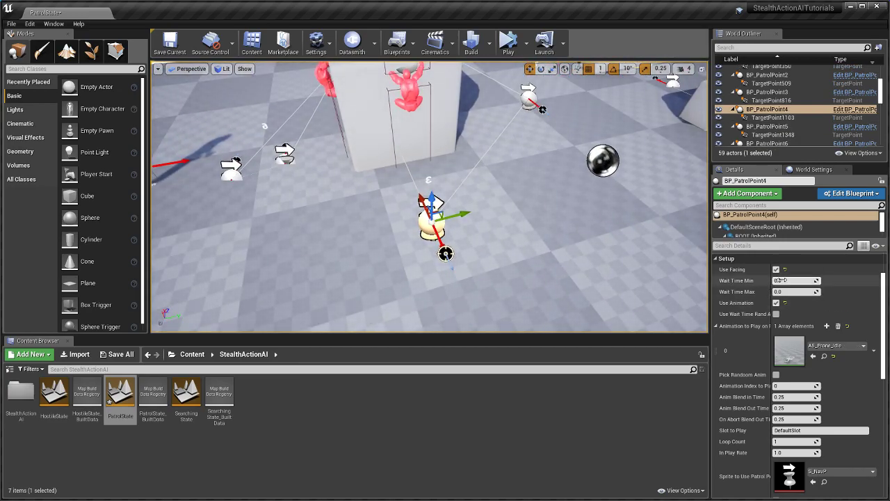
{"action": "left_click", "coordinate": [782, 281]}
{"action": "left_click", "coordinate": [787, 291]}
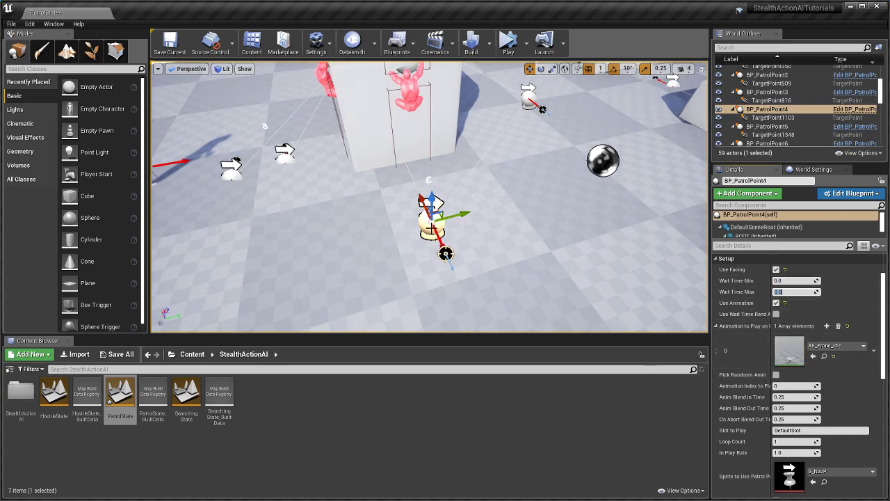
Step: Show the navigation mesh overlay across the whole level, viewing the enemy and the large box together
{"action": "right_click_drag", "start_coordinate": [431, 239], "coordinate": [444, 224]}
{"action": "left_click", "coordinate": [520, 172]}
{"action": "left_click", "coordinate": [330, 123]}
{"action": "left_click", "coordinate": [339, 172]}
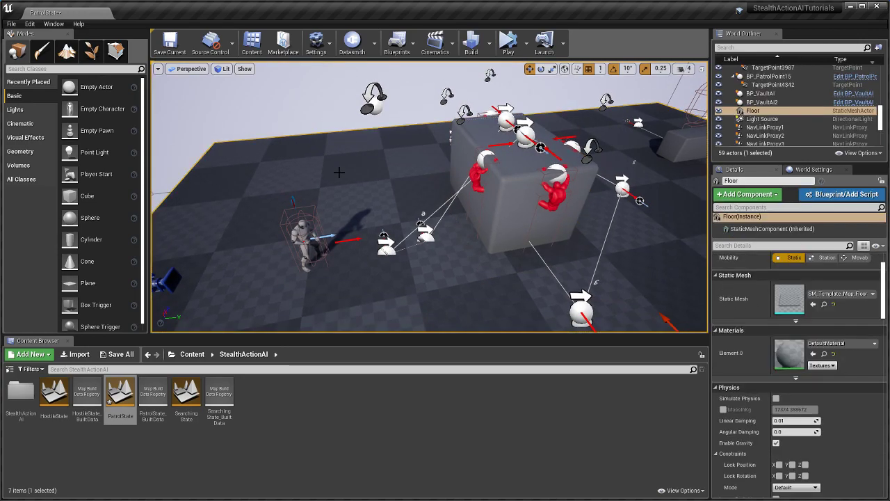
{"action": "key", "text": "p"}
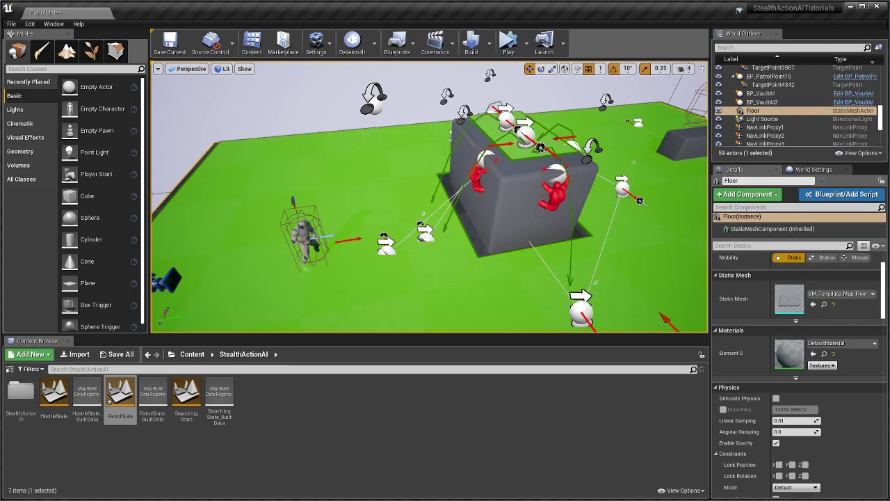
Step: Duplicate the large chamfered box and place the copy on the floor on the other side of the enemy
{"action": "right_click_drag", "start_coordinate": [515, 202], "coordinate": [515, 201]}
{"action": "left_click", "coordinate": [515, 202]}
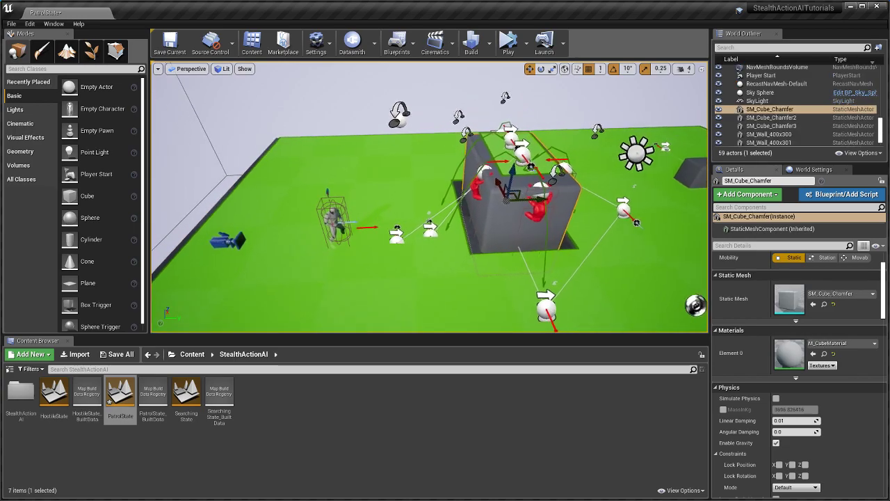
{"action": "left_click_drag", "start_coordinate": [511, 191], "coordinate": [235, 209], "text": "alt"}
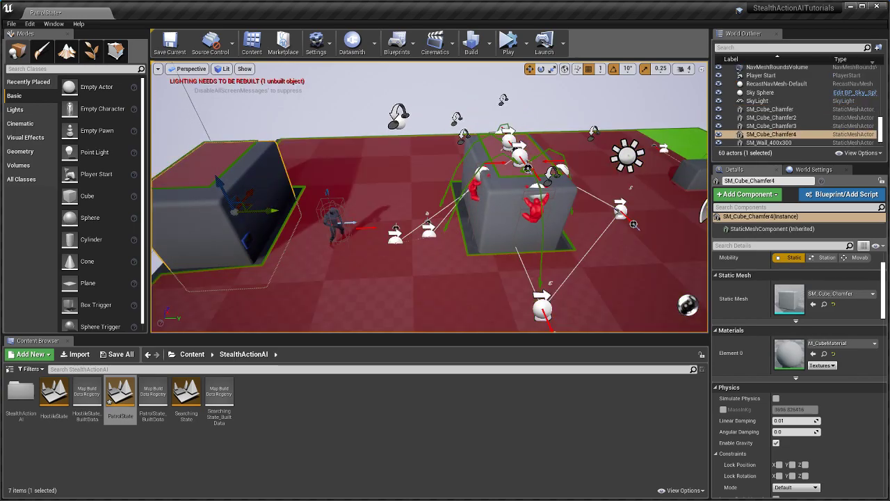
{"action": "right_click_drag", "start_coordinate": [235, 210], "coordinate": [195, 210]}
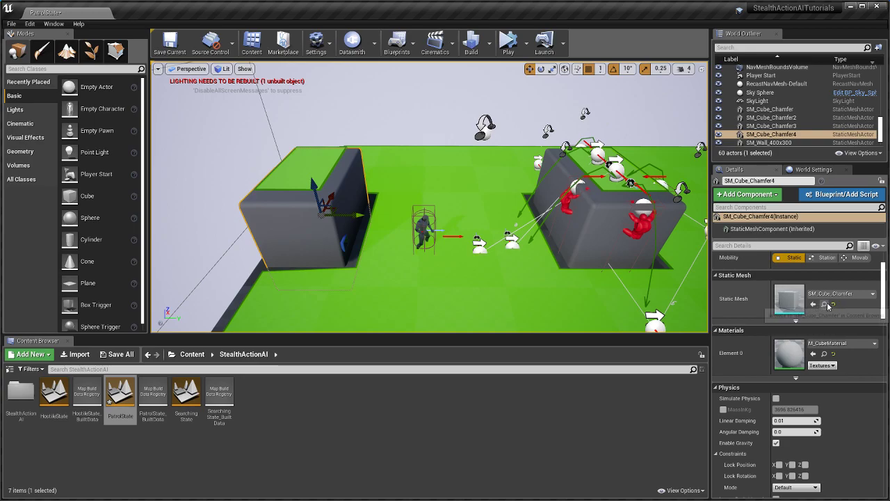
{"action": "right_click_drag", "start_coordinate": [626, 271], "coordinate": [641, 260]}
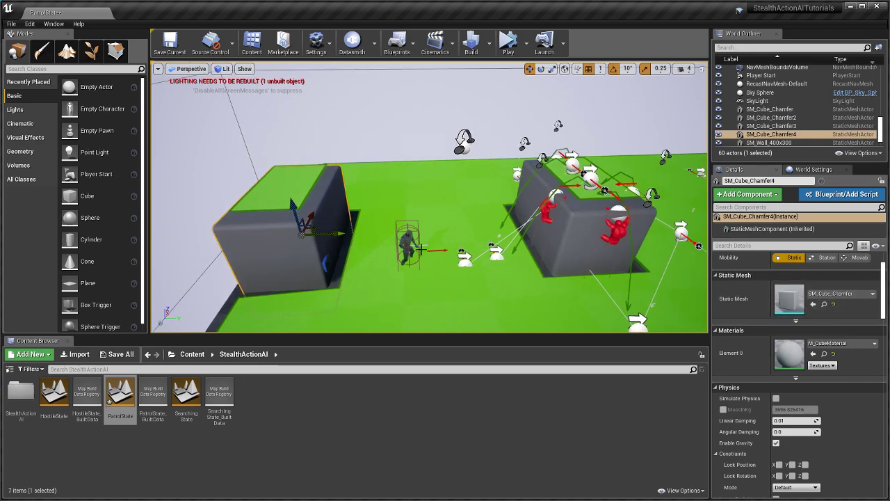
Step: Locate the SM_Cube_Chamfer mesh in the content, place it on the floor near the enemy and scale it up uniformly
{"action": "left_click", "coordinate": [824, 304]}
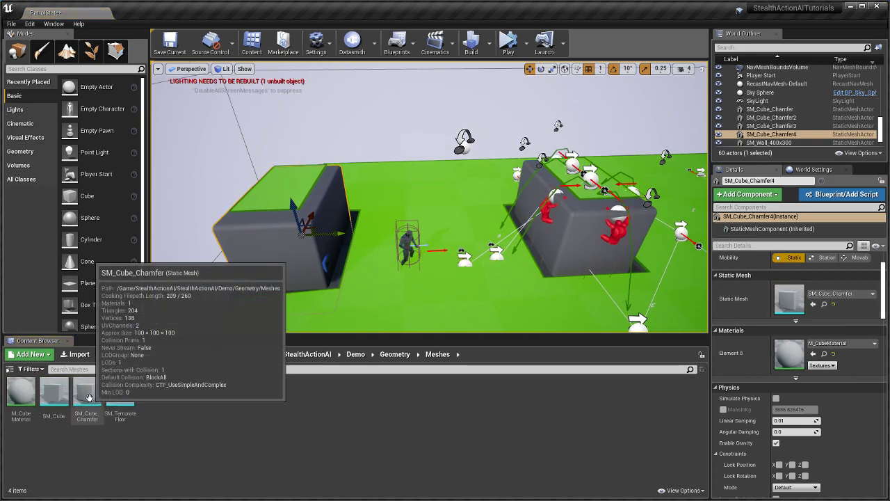
{"action": "left_click_drag", "start_coordinate": [89, 397], "coordinate": [390, 306]}
{"action": "key", "text": "f"}
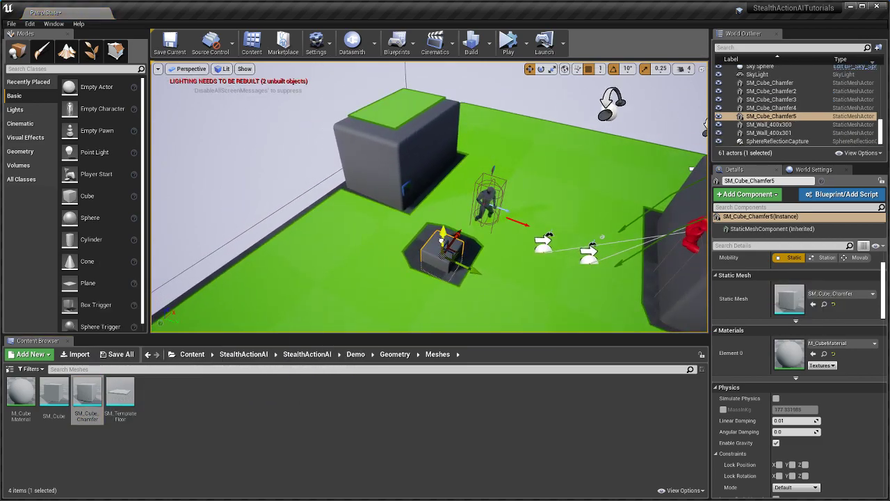
{"action": "key", "text": "r"}
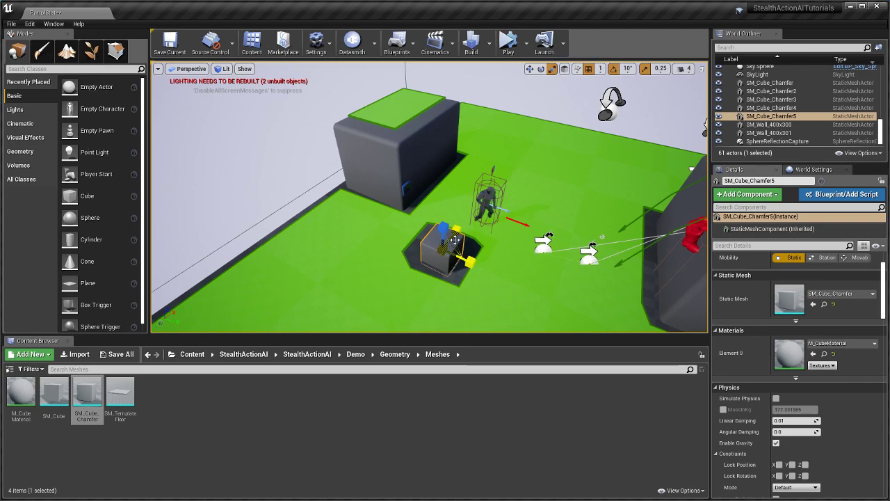
{"action": "left_click_drag", "start_coordinate": [456, 241], "coordinate": [432, 209]}
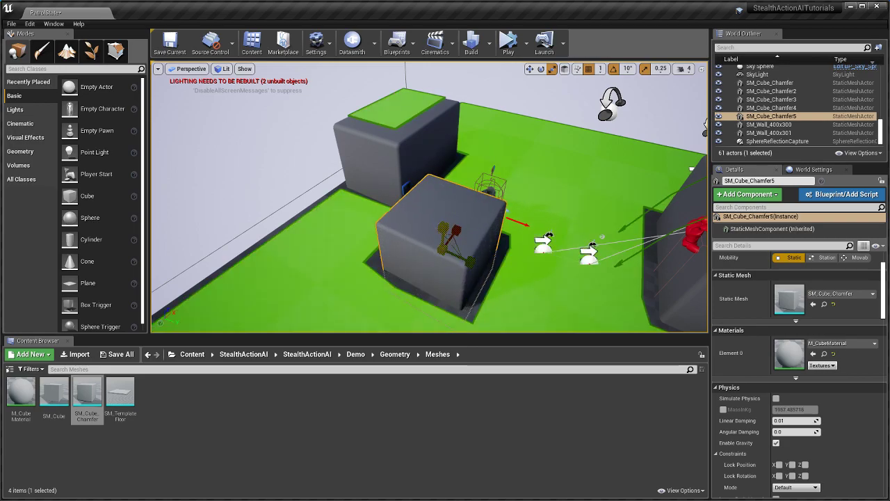
{"action": "key", "text": "w"}
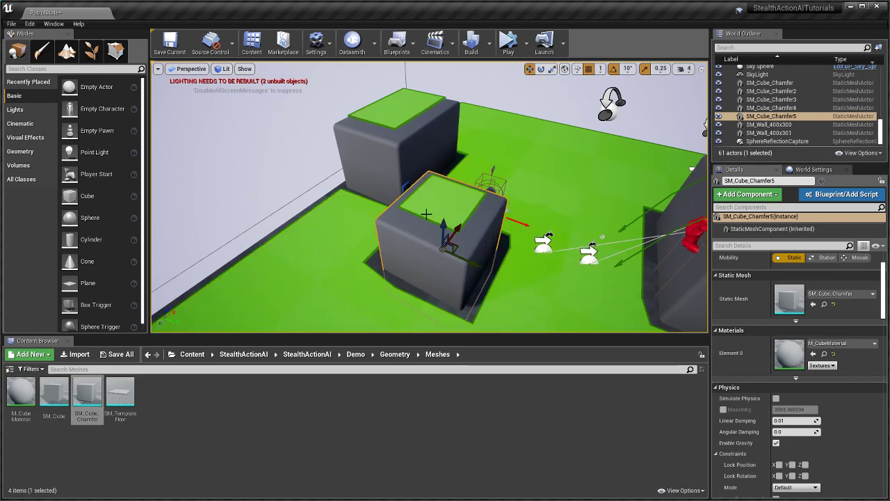
Step: Delete the newly placed SM_Cube_Chamfer cube near the enemy
{"action": "right_click_drag", "start_coordinate": [445, 217], "coordinate": [492, 196]}
{"action": "right_click_drag", "start_coordinate": [332, 181], "coordinate": [438, 234]}
{"action": "key", "text": "Delete"}
Step: Select the original large box and examine the climb points and navigation links around it
{"action": "right_click_drag", "start_coordinate": [456, 199], "coordinate": [482, 216]}
{"action": "left_click", "coordinate": [453, 187]}
{"action": "left_click", "coordinate": [468, 219]}
{"action": "right_click_drag", "start_coordinate": [367, 195], "coordinate": [412, 210]}
{"action": "left_click", "coordinate": [438, 192]}
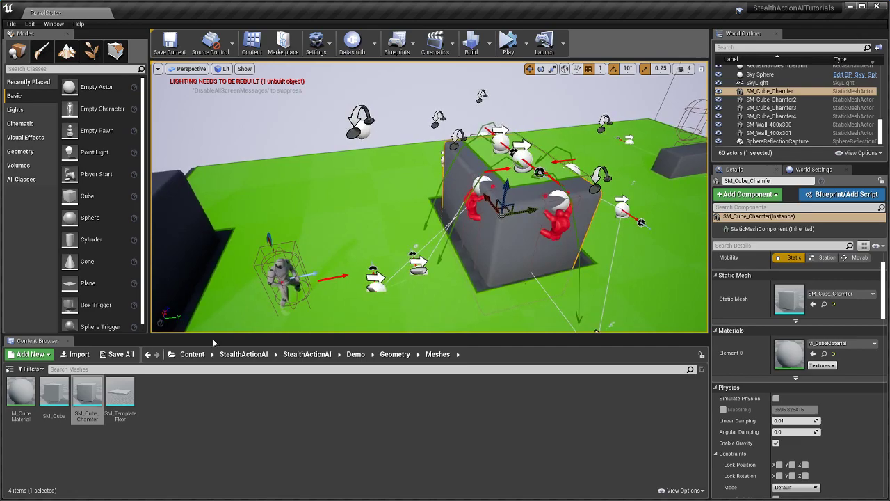
Step: Search the top-level Content folder for "climb"
{"action": "left_click", "coordinate": [192, 354]}
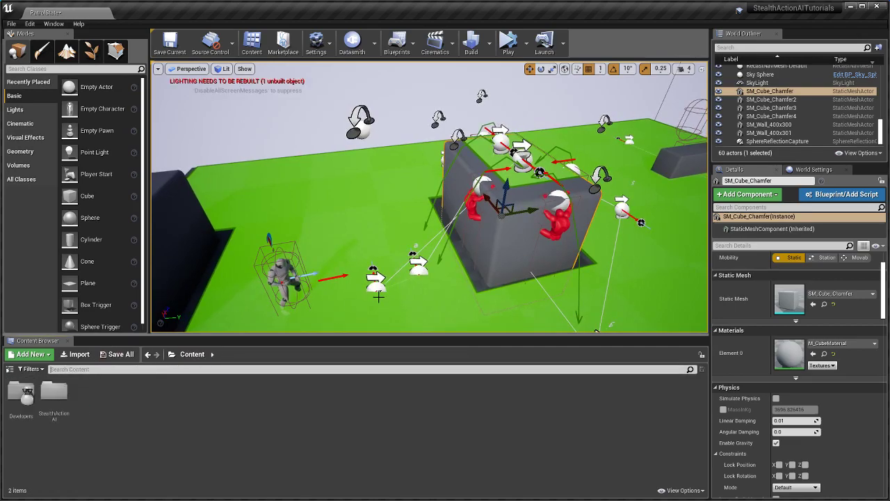
{"action": "type", "text": "BP_cl"}
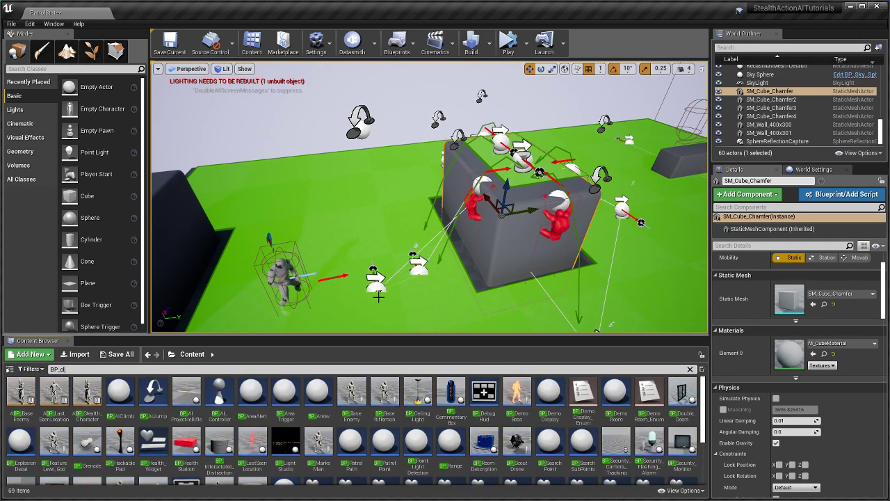
{"action": "type", "text": "i"}
{"action": "key", "text": "BackSpace"}
{"action": "key", "text": "BackSpace"}
{"action": "key", "text": "BackSpace"}
{"action": "key", "text": "BackSpace"}
{"action": "key", "text": "BackSpace"}
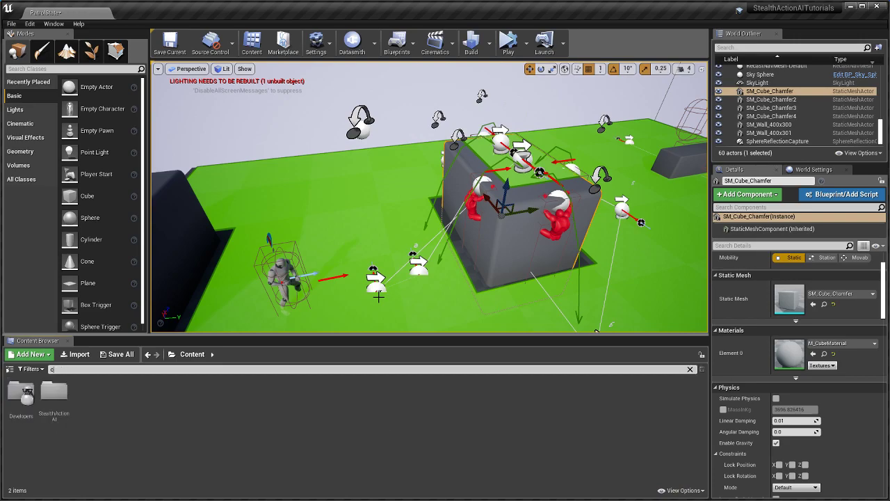
{"action": "type", "text": "climp"}
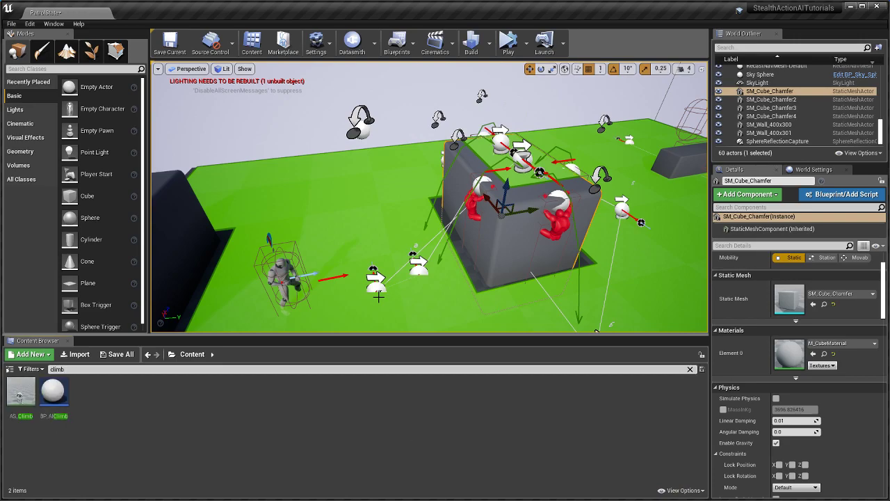
Step: Place a BP_AIClimb actor in open space above the floor between the enemy and the large box
{"action": "left_click_drag", "start_coordinate": [293, 232], "coordinate": [352, 217]}
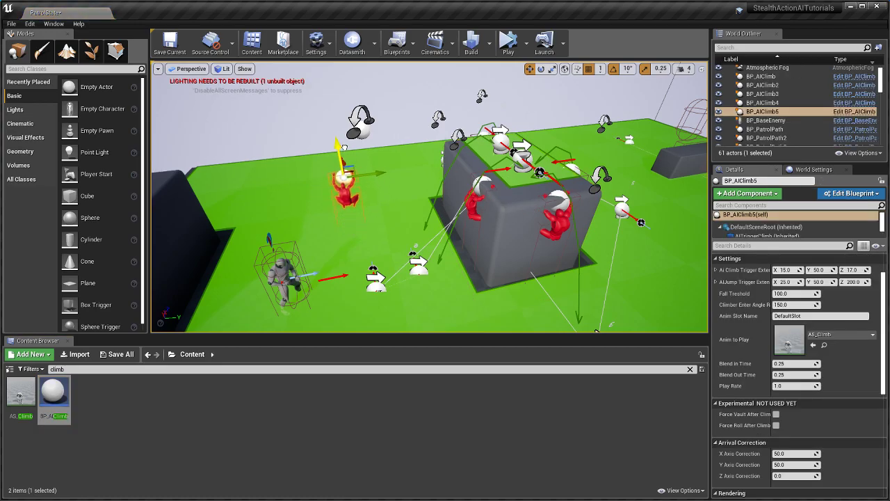
{"action": "left_click_drag", "start_coordinate": [339, 153], "coordinate": [339, 147]}
{"action": "key", "text": "w"}
{"action": "right_click_drag", "start_coordinate": [339, 148], "coordinate": [410, 180]}
{"action": "key", "text": "a"}
{"action": "left_click", "coordinate": [512, 136]}
{"action": "key", "text": "w"}
{"action": "key", "text": "d"}
{"action": "key", "text": "s"}
{"action": "right_click_drag", "start_coordinate": [476, 146], "coordinate": [376, 87]}
{"action": "left_click", "coordinate": [377, 226]}
Step: Rotate the new BP_AIClimb actor to 90° about the vertical axis so its arrow points towards the large box
{"action": "key", "text": "e"}
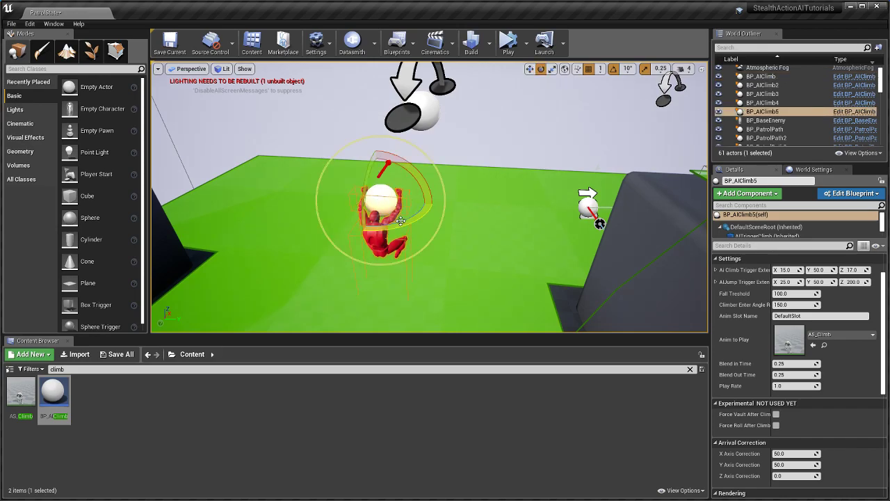
{"action": "left_click_drag", "start_coordinate": [412, 223], "coordinate": [354, 230]}
{"action": "key", "text": "s"}
{"action": "key", "text": "a"}
{"action": "right_click_drag", "start_coordinate": [413, 220], "coordinate": [455, 224]}
{"action": "key", "text": "s"}
{"action": "key", "text": "d"}
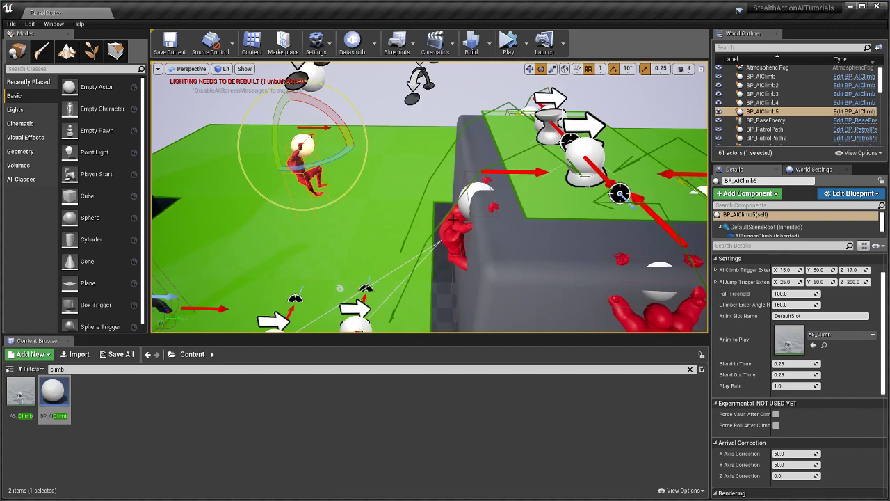
Step: Select the BP_AIClimb actor on the large box's side and review its animation, blend and Arrival Correction settings
{"action": "left_click", "coordinate": [465, 192]}
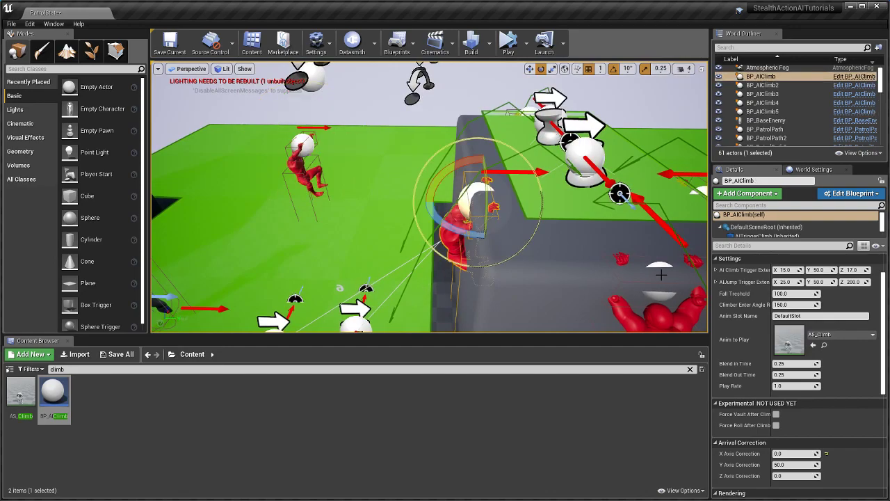
{"action": "key", "text": "f"}
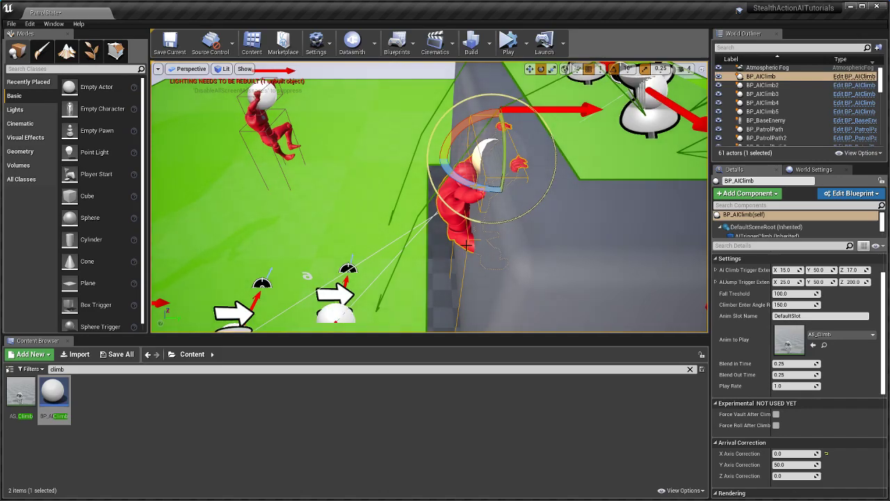
{"action": "key", "text": "w"}
{"action": "scroll", "coordinate": [755, 300], "scroll_direction": "down", "scroll_amount": 3}
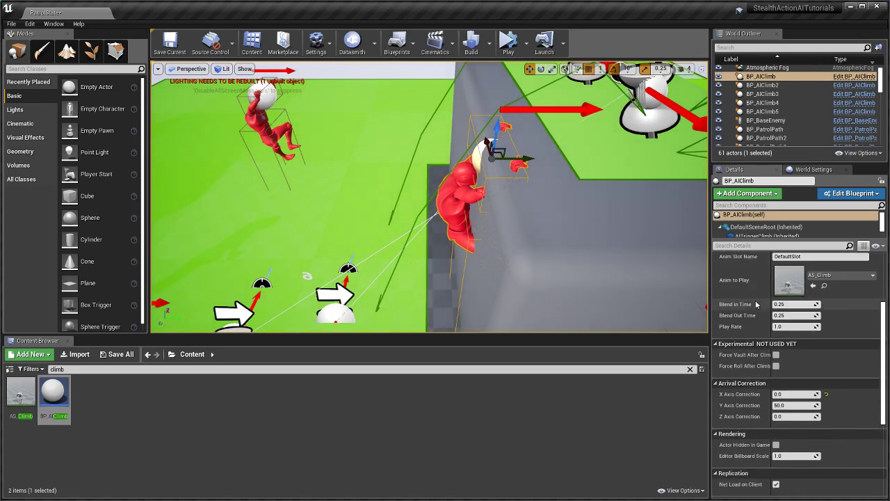
{"action": "scroll", "coordinate": [760, 389], "scroll_direction": "down", "scroll_amount": 2}
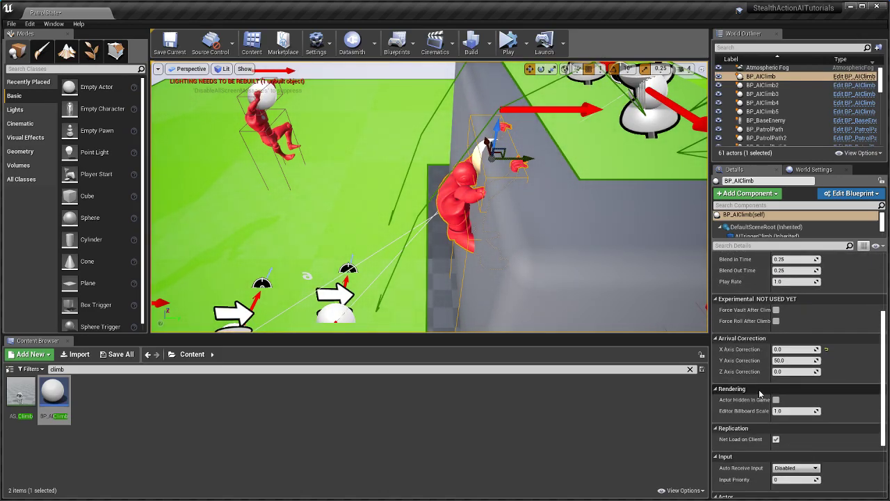
{"action": "scroll", "coordinate": [760, 394], "scroll_direction": "up", "scroll_amount": 6}
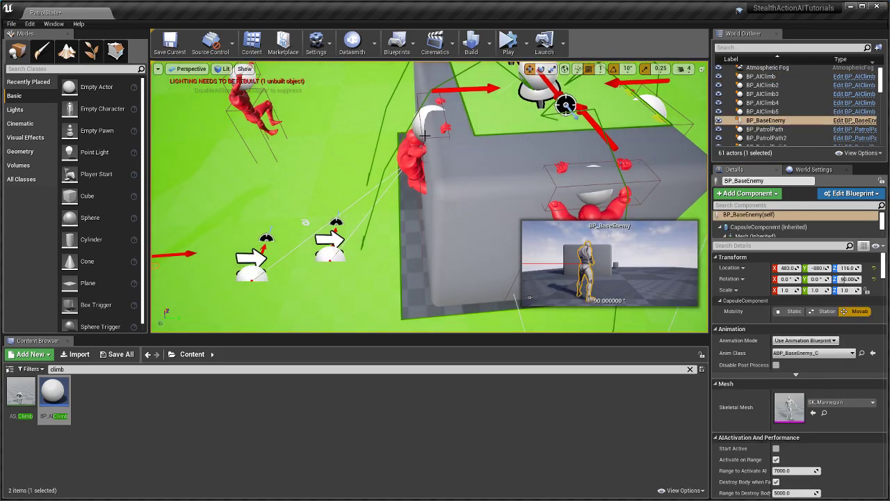
Step: Delete the free-standing BP_AIClimb5 actor between the enemy and the large box
{"action": "right_click_drag", "start_coordinate": [425, 135], "coordinate": [367, 60]}
{"action": "left_click", "coordinate": [382, 188]}
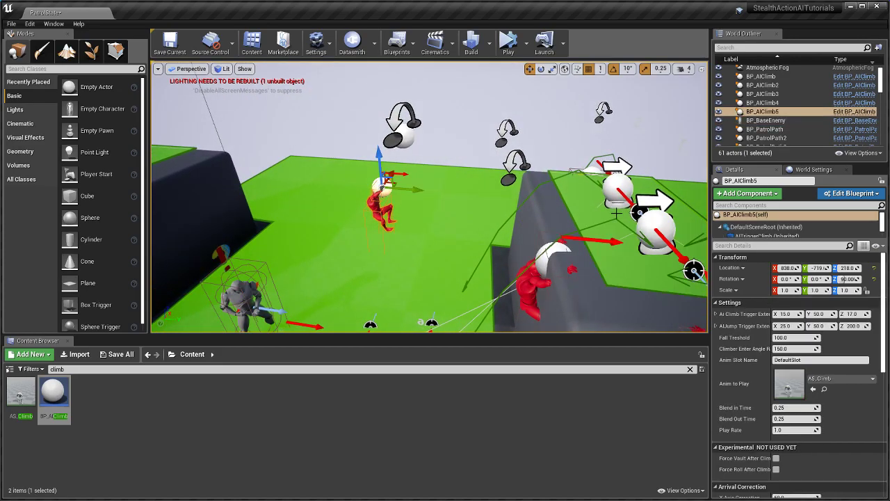
{"action": "key", "text": "Delete"}
Step: Select NavLinkProxy1 beside the large box and examine its link from the floor to the box top
{"action": "right_click_drag", "start_coordinate": [616, 214], "coordinate": [635, 228]}
{"action": "left_click", "coordinate": [439, 188]}
{"action": "right_click_drag", "start_coordinate": [439, 188], "coordinate": [430, 208]}
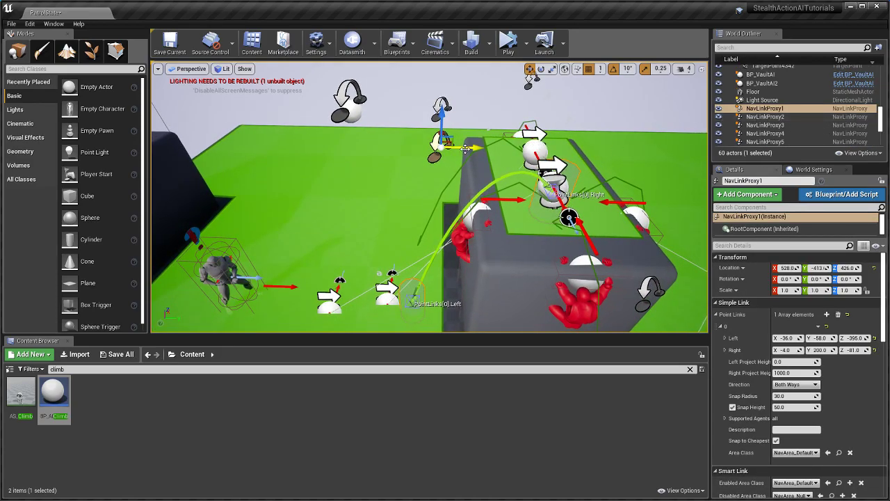
{"action": "right_click_drag", "start_coordinate": [480, 169], "coordinate": [497, 172]}
Step: Select NavLinkProxy2 on the opposite side of the large box and examine its left and right link points
{"action": "left_click", "coordinate": [529, 171]}
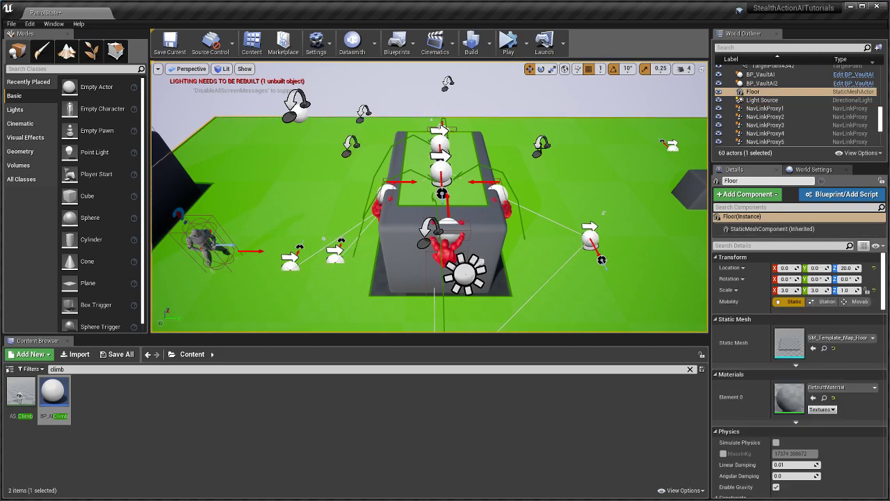
{"action": "left_click", "coordinate": [541, 145]}
{"action": "right_click_drag", "start_coordinate": [542, 145], "coordinate": [512, 156]}
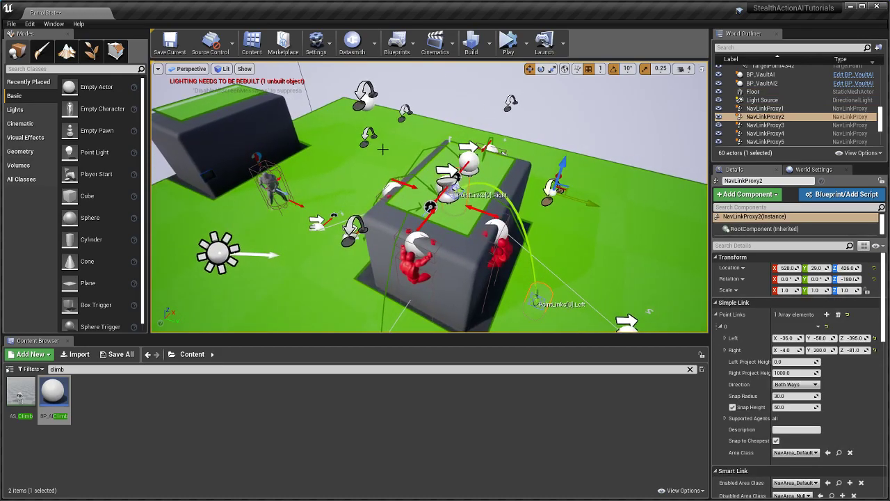
Step: Reselect NavLinkProxy1, collapse its point link entry and inspect the link path up the side of the box
{"action": "left_click", "coordinate": [366, 138]}
{"action": "right_click_drag", "start_coordinate": [473, 180], "coordinate": [479, 182]}
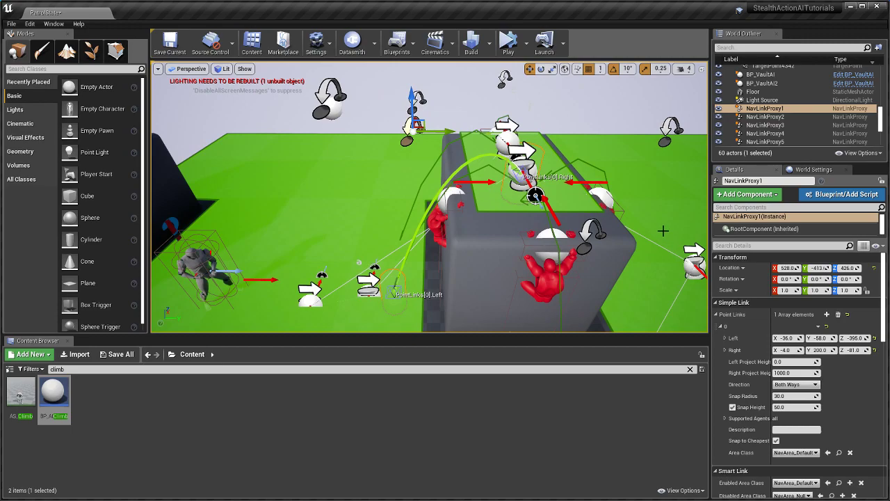
{"action": "left_click", "coordinate": [724, 326]}
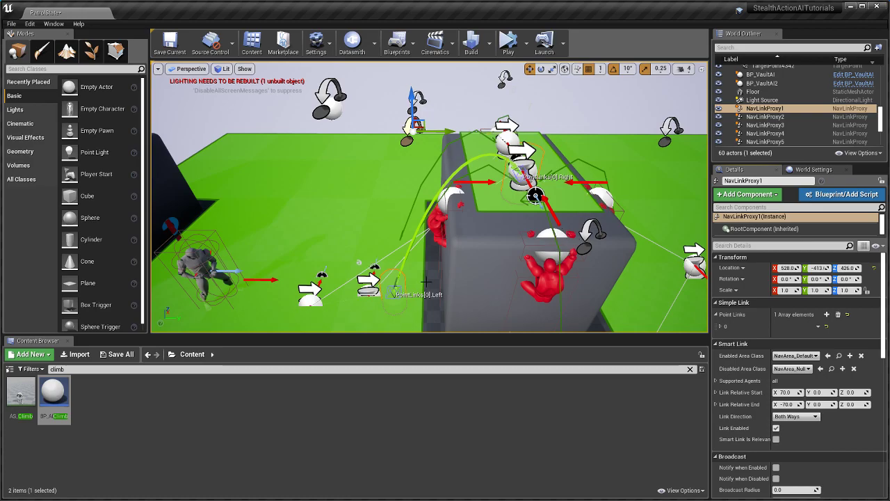
{"action": "right_click_drag", "start_coordinate": [405, 283], "coordinate": [482, 297]}
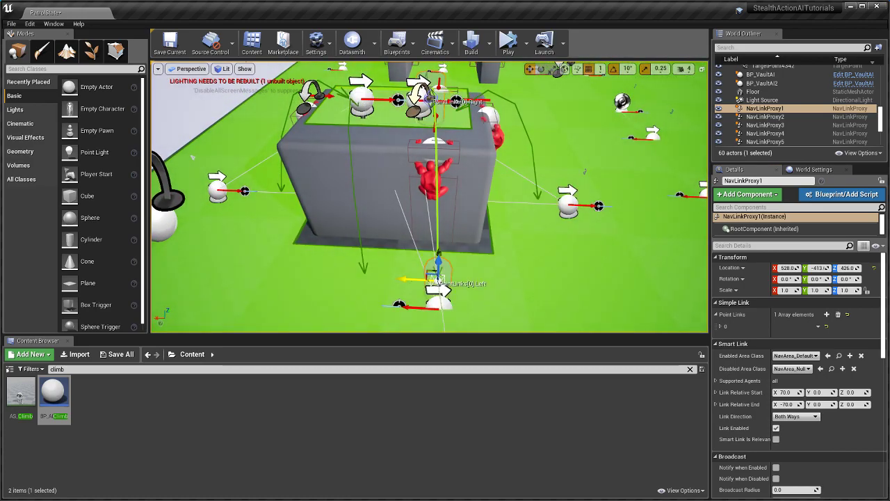
Step: Expand NavLinkProxy1's point link entry, examine its Snap Height and link point settings against the path up the box, and collapse the entry
{"action": "mouse_move", "coordinate": [414, 279]}
{"action": "left_mouse_down"}
{"action": "mouse_move", "coordinate": [444, 281]}
{"action": "mouse_move", "coordinate": [397, 279]}
{"action": "mouse_move", "coordinate": [411, 284]}
{"action": "left_mouse_up"}
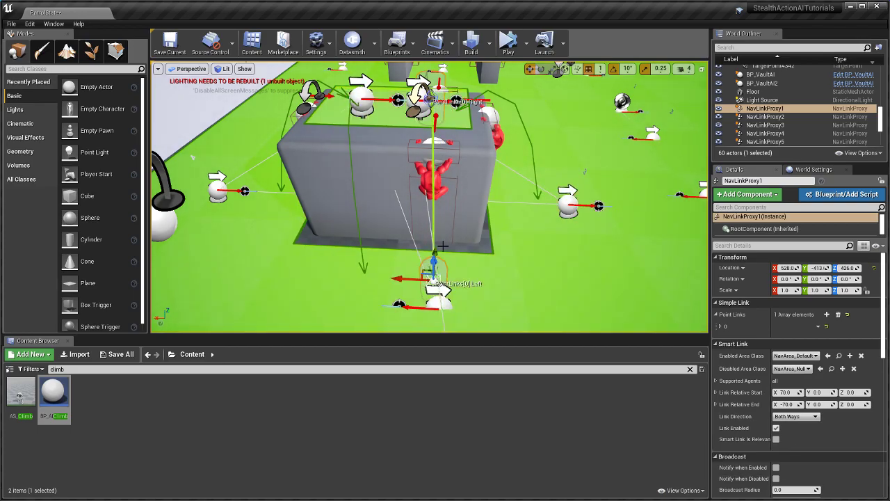
{"action": "right_click_drag", "start_coordinate": [443, 246], "coordinate": [502, 228]}
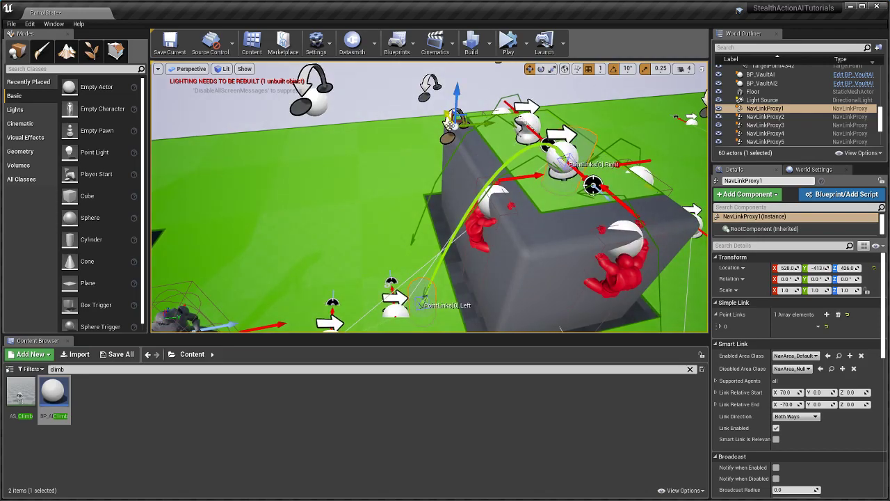
{"action": "left_click", "coordinate": [720, 325]}
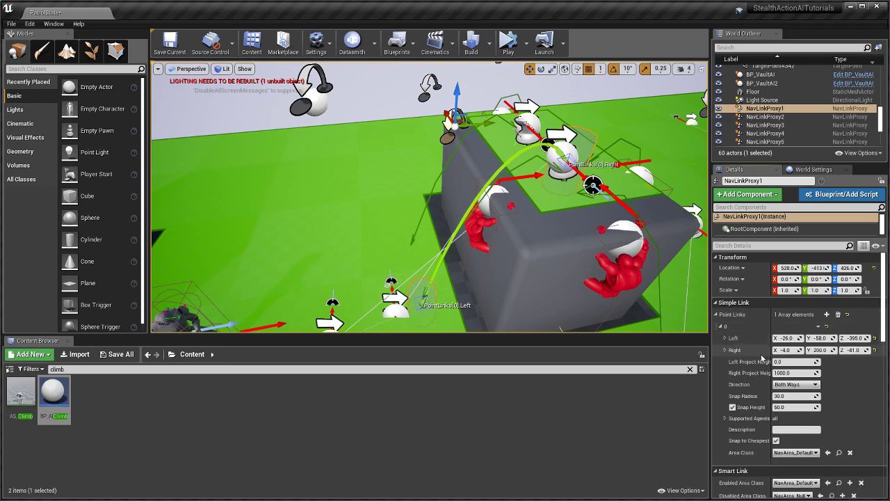
{"action": "left_click", "coordinate": [732, 407]}
{"action": "left_click", "coordinate": [733, 407]}
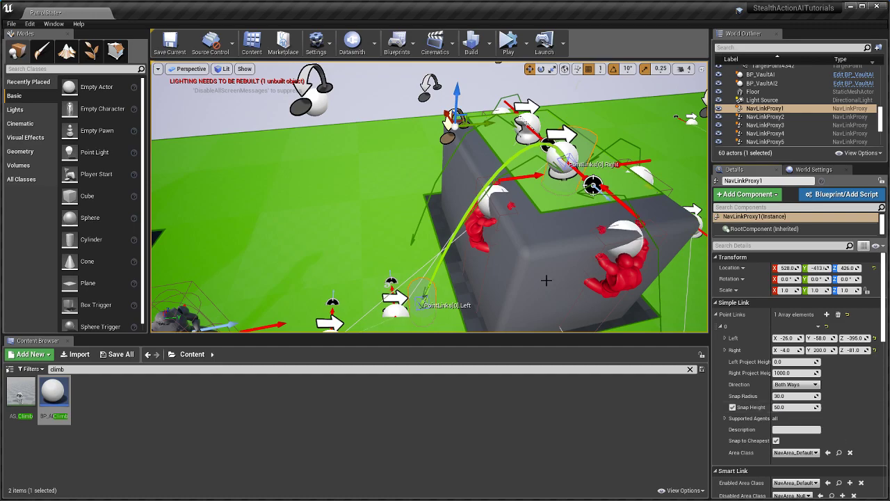
{"action": "right_click_drag", "start_coordinate": [547, 280], "coordinate": [409, 261]}
{"action": "key", "text": "s"}
{"action": "right_click_drag", "start_coordinate": [494, 190], "coordinate": [456, 195]}
{"action": "key", "text": "w"}
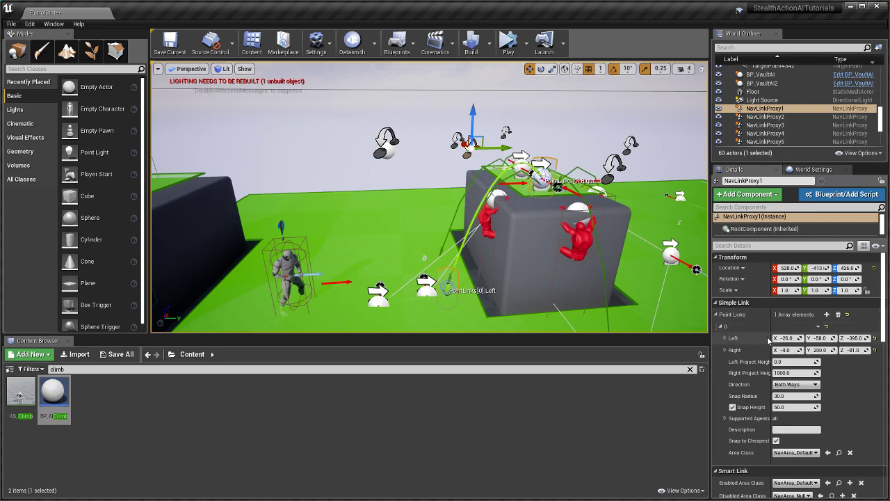
{"action": "left_click", "coordinate": [722, 327]}
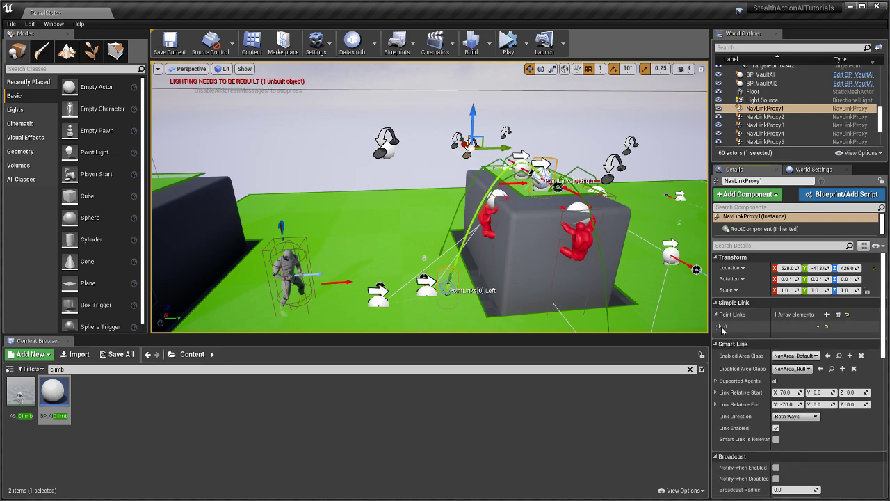
Step: Select BP_AIClimb3 on the side of the large box and examine its settings and placement
{"action": "mouse_move", "coordinate": [486, 243]}
{"action": "right_mouse_down"}
{"action": "mouse_move", "coordinate": [506, 256]}
{"action": "mouse_move", "coordinate": [483, 245]}
{"action": "mouse_move", "coordinate": [494, 239]}
{"action": "right_mouse_up"}
{"action": "left_click", "coordinate": [546, 203]}
{"action": "right_click_drag", "start_coordinate": [545, 202], "coordinate": [591, 214]}
{"action": "left_click", "coordinate": [363, 226]}
{"action": "right_click_drag", "start_coordinate": [362, 226], "coordinate": [384, 236]}
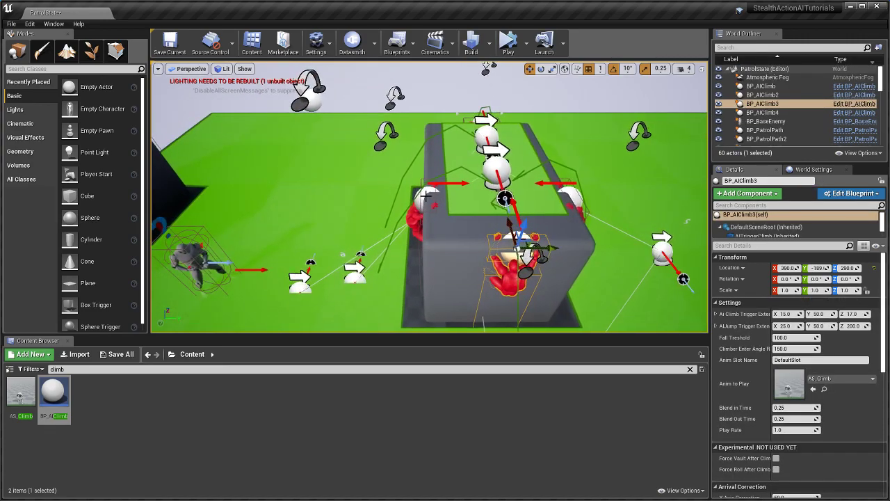
Step: Select BP_AIClimb on the box side facing the enemy and review its X, Y and Z Arrival Correction settings
{"action": "left_click", "coordinate": [440, 243]}
{"action": "right_click_drag", "start_coordinate": [440, 243], "coordinate": [487, 252]}
{"action": "right_click_drag", "start_coordinate": [458, 177], "coordinate": [449, 177]}
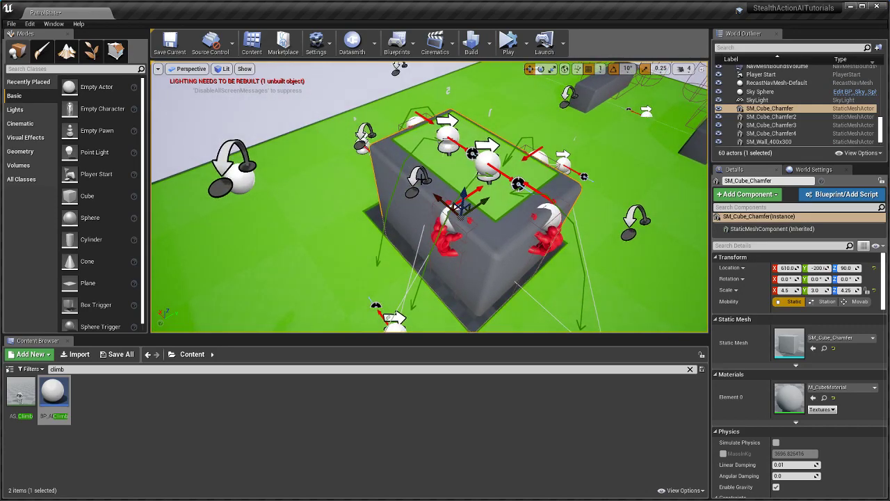
{"action": "left_click", "coordinate": [449, 177]}
{"action": "left_click", "coordinate": [461, 181]}
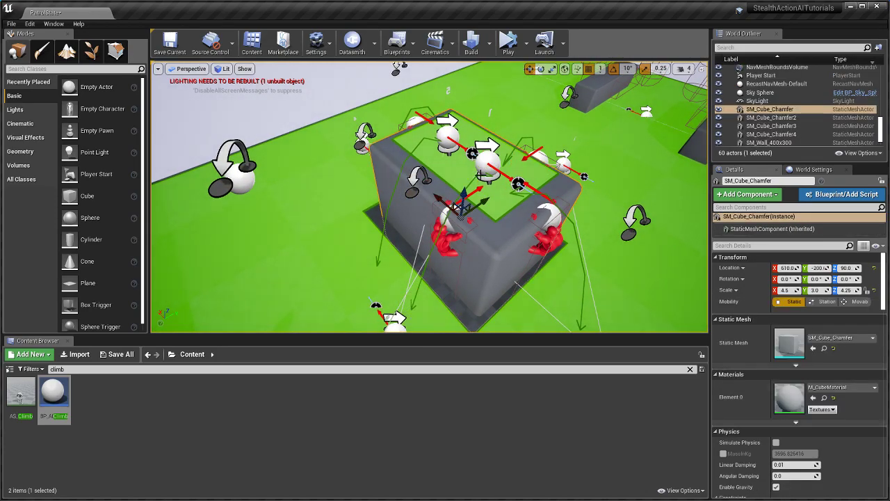
{"action": "left_click", "coordinate": [430, 128]}
{"action": "right_click_drag", "start_coordinate": [405, 176], "coordinate": [428, 169]}
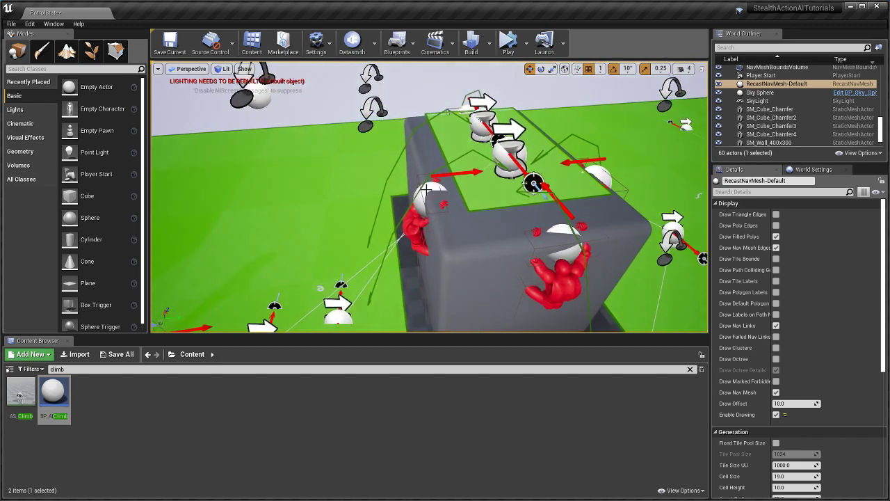
{"action": "left_click", "coordinate": [421, 191]}
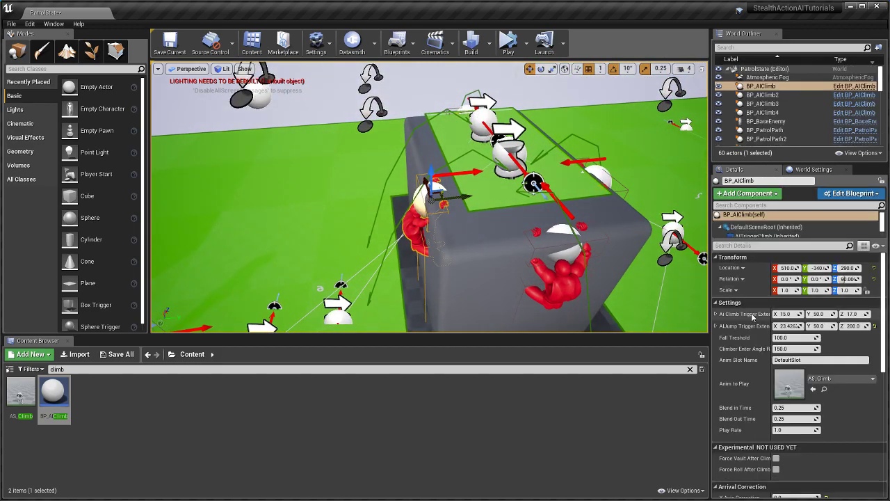
{"action": "scroll", "coordinate": [753, 317], "scroll_direction": "down", "scroll_amount": 5}
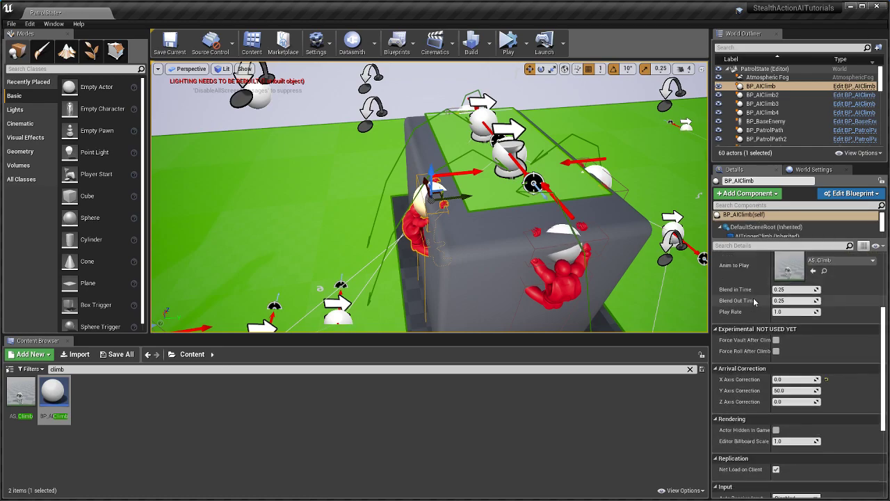
{"action": "scroll", "coordinate": [754, 300], "scroll_direction": "down", "scroll_amount": 1}
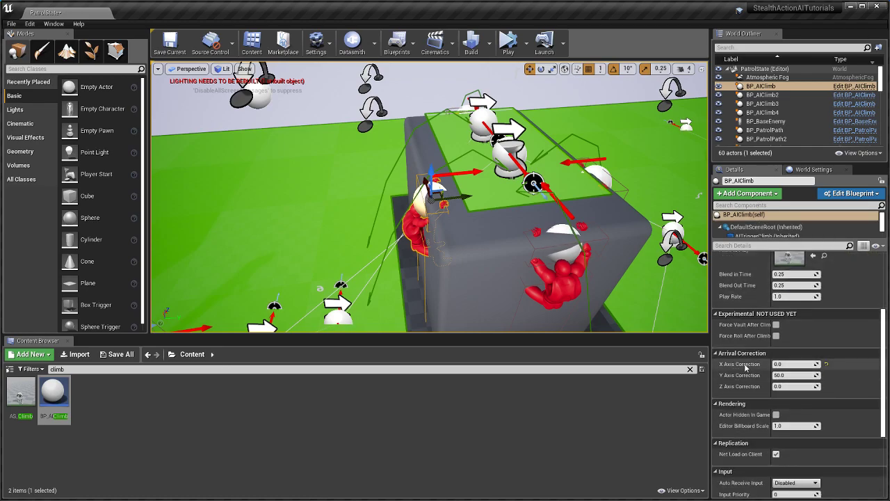
{"action": "left_click", "coordinate": [783, 375]}
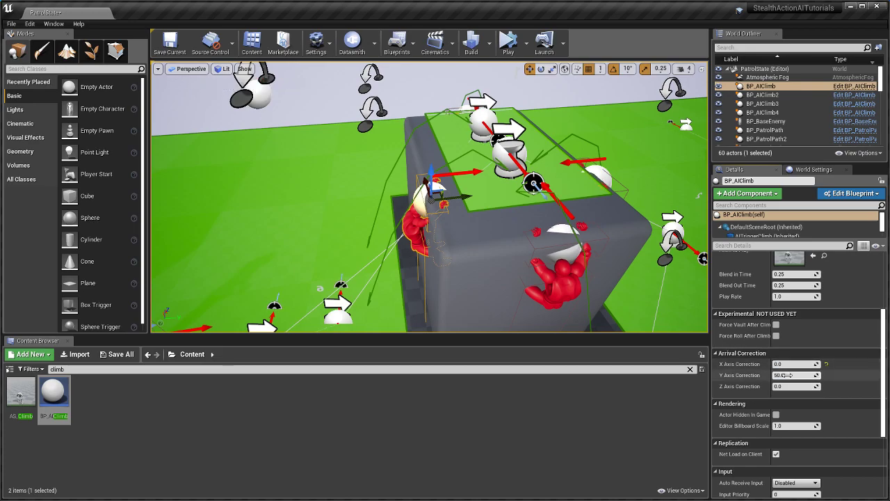
{"action": "left_click", "coordinate": [784, 386]}
Step: Set BP_AIClimb's Y Axis Correction to 0 and simulate the level to test the enemy's climb
{"action": "right_click_drag", "start_coordinate": [581, 287], "coordinate": [523, 279]}
{"action": "left_click", "coordinate": [515, 181]}
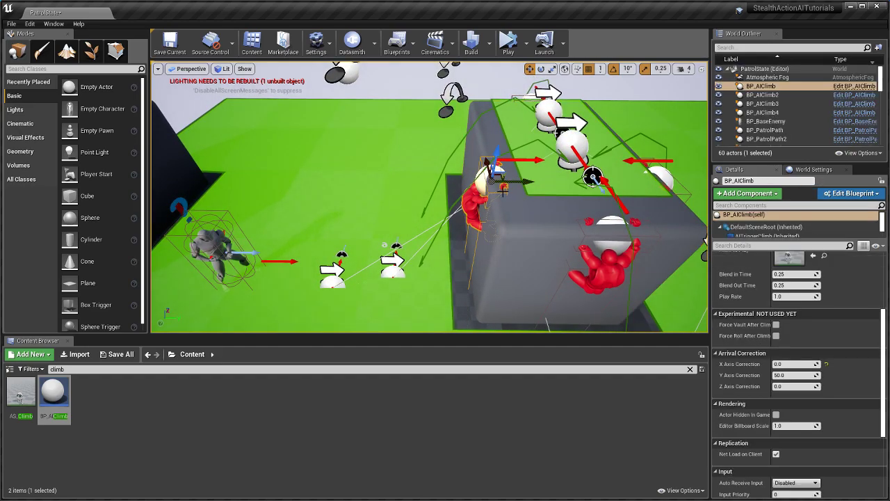
{"action": "key", "text": "f"}
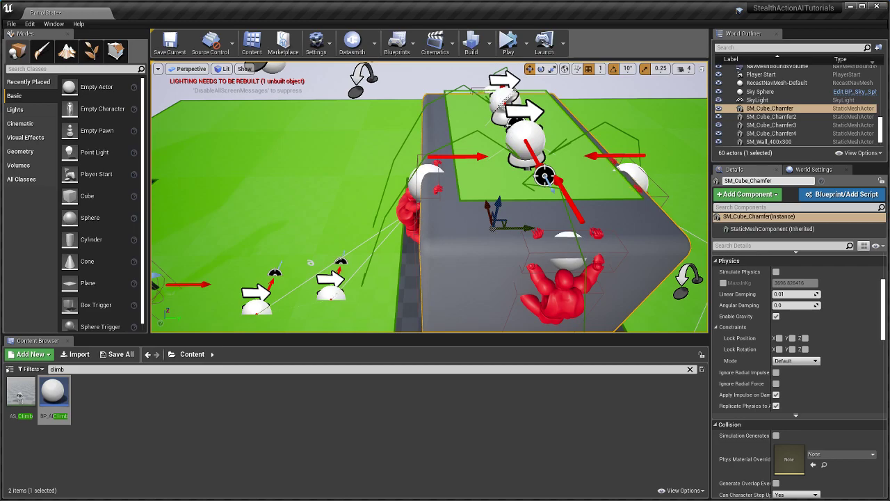
{"action": "left_click", "coordinate": [435, 184]}
{"action": "key", "text": "f"}
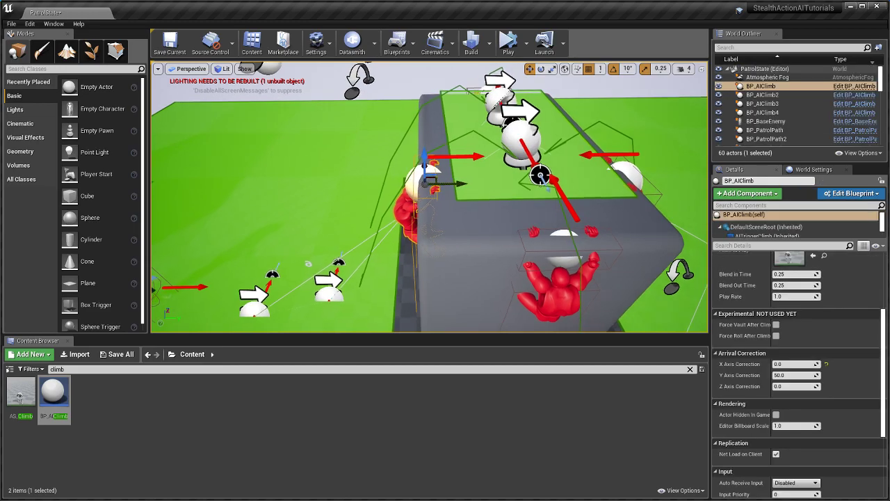
{"action": "left_click", "coordinate": [785, 375]}
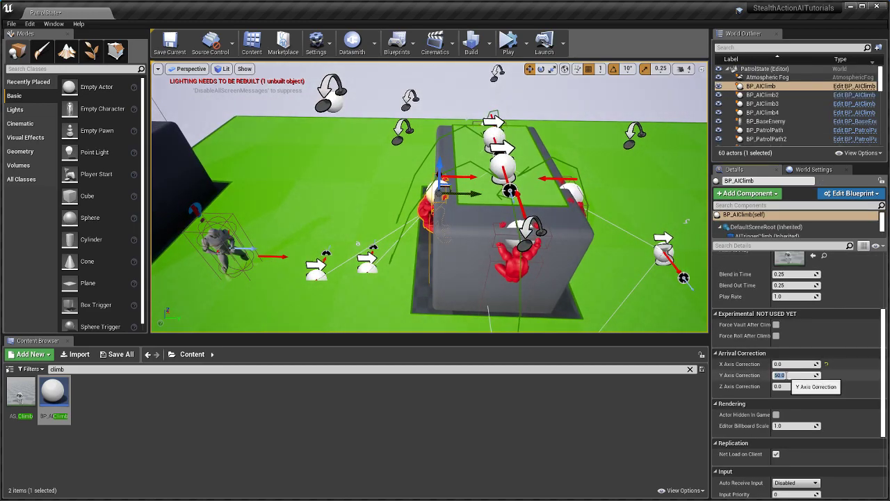
{"action": "key", "text": "Return"}
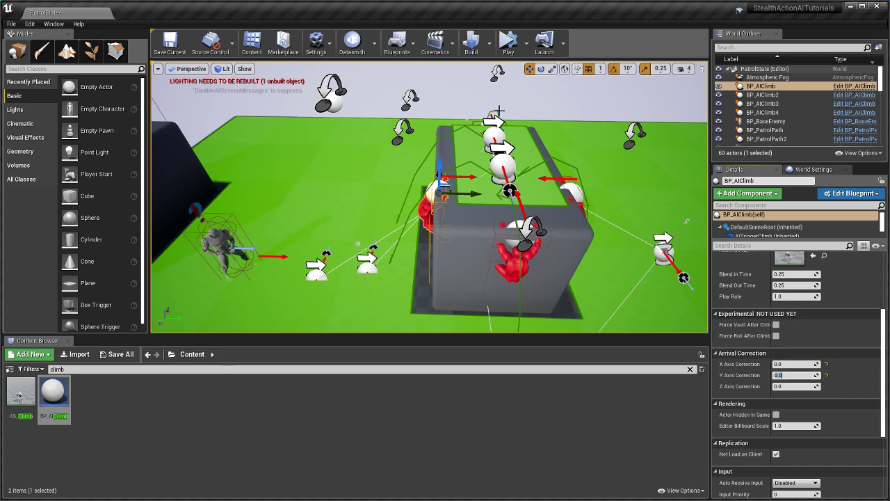
{"action": "left_click", "coordinate": [508, 43]}
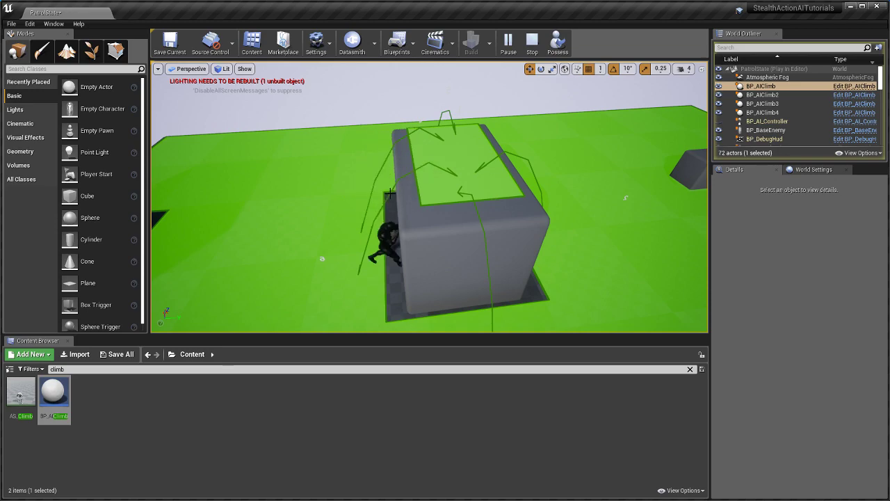
{"action": "left_click", "coordinate": [531, 46]}
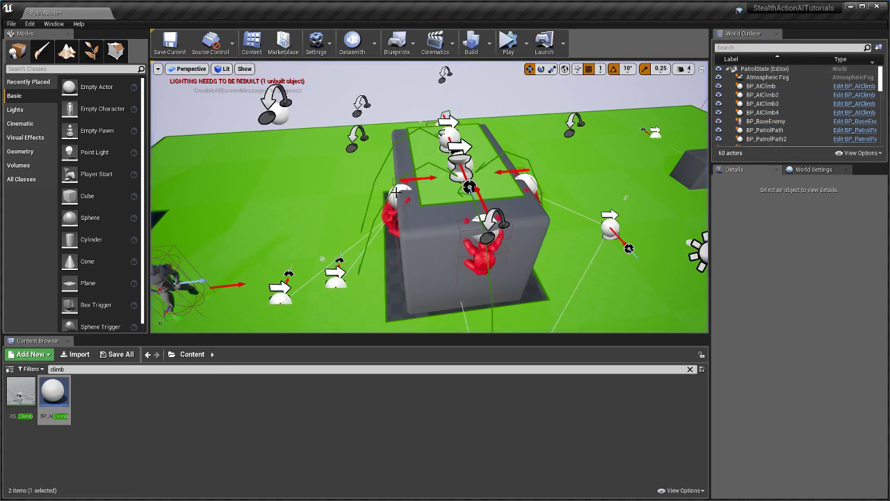
Step: Restore BP_AIClimb's Y Axis Correction to 50 and simulate the enemy's climb again
{"action": "left_click", "coordinate": [396, 192]}
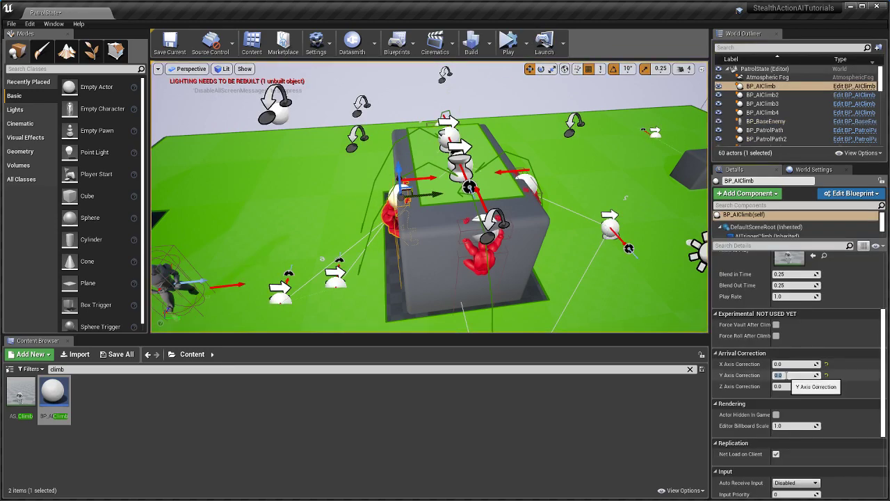
{"action": "left_click", "coordinate": [509, 43]}
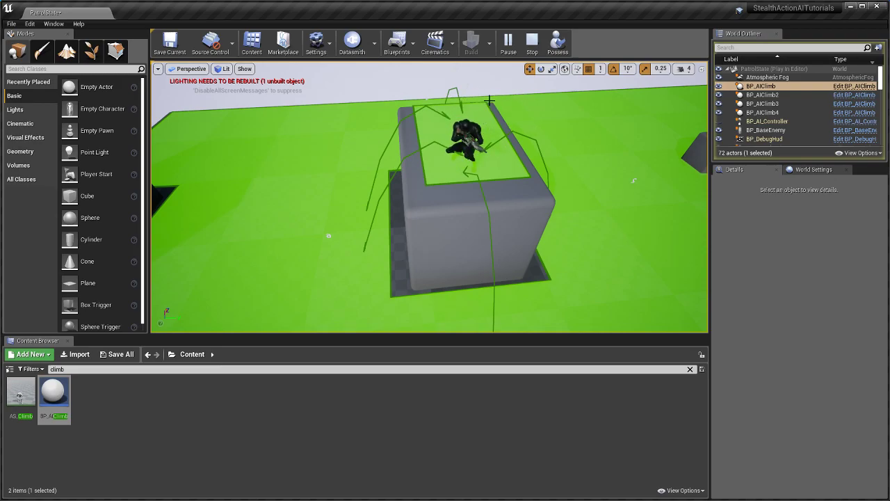
{"action": "left_click", "coordinate": [530, 49]}
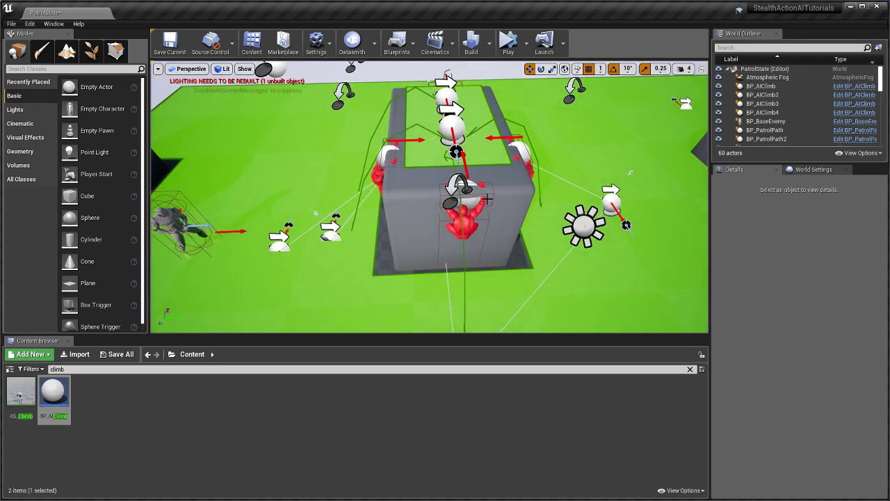
Step: Compare the X and Y Arrival Correction settings of BP_AIClimb2, BP_AIClimb3, BP_AIClimb4 and BP_AIClimb around the large box
{"action": "right_click_drag", "start_coordinate": [482, 169], "coordinate": [488, 170]}
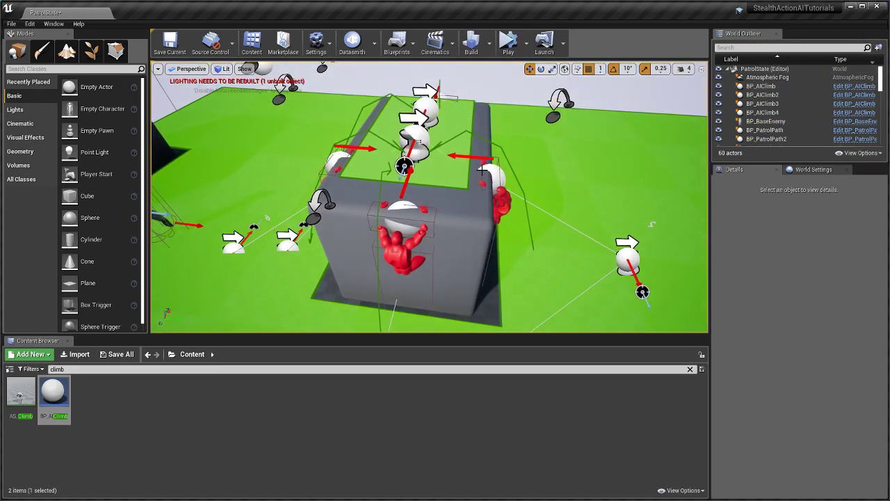
{"action": "left_click", "coordinate": [493, 168]}
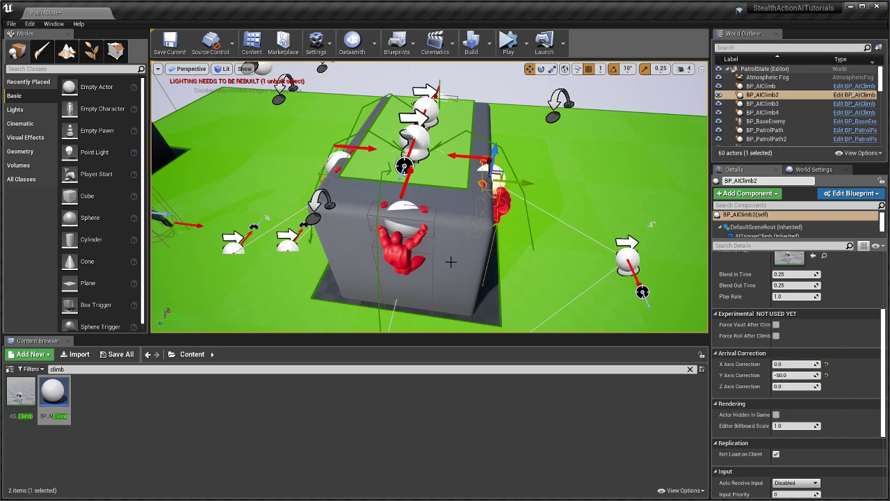
{"action": "left_click", "coordinate": [398, 225]}
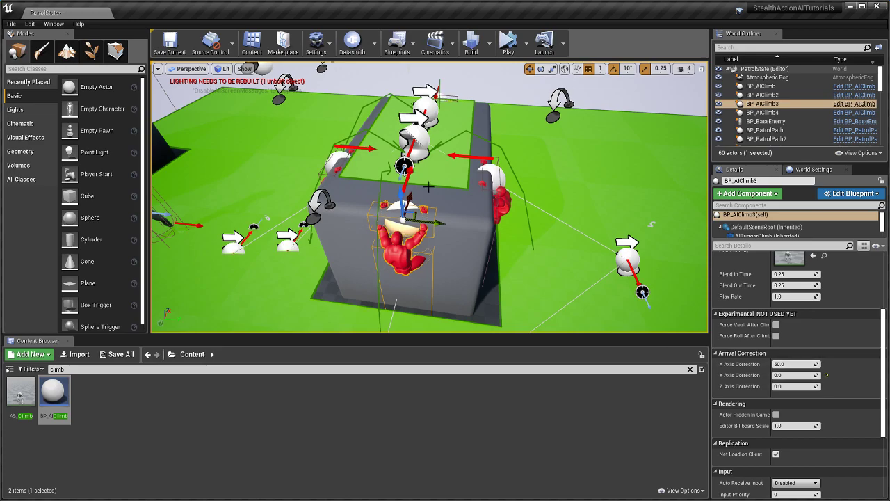
{"action": "key", "text": "w"}
{"action": "right_click_drag", "start_coordinate": [428, 186], "coordinate": [355, 195]}
{"action": "left_click", "coordinate": [530, 221]}
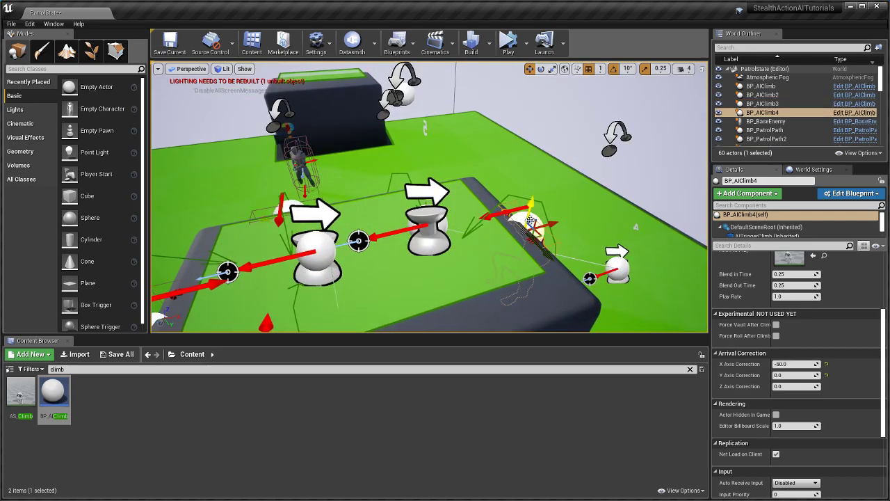
{"action": "key", "text": "a"}
{"action": "right_click_drag", "start_coordinate": [550, 229], "coordinate": [614, 220]}
{"action": "key", "text": "s"}
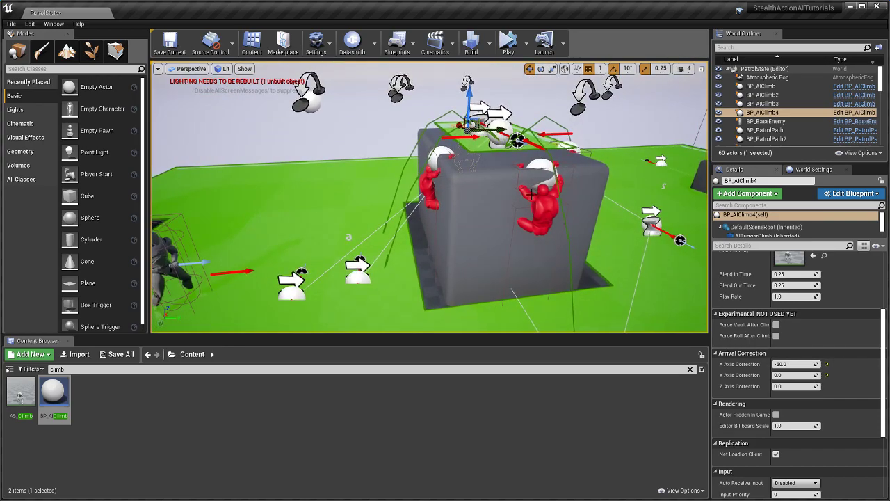
{"action": "left_click", "coordinate": [545, 206]}
{"action": "left_click", "coordinate": [431, 189]}
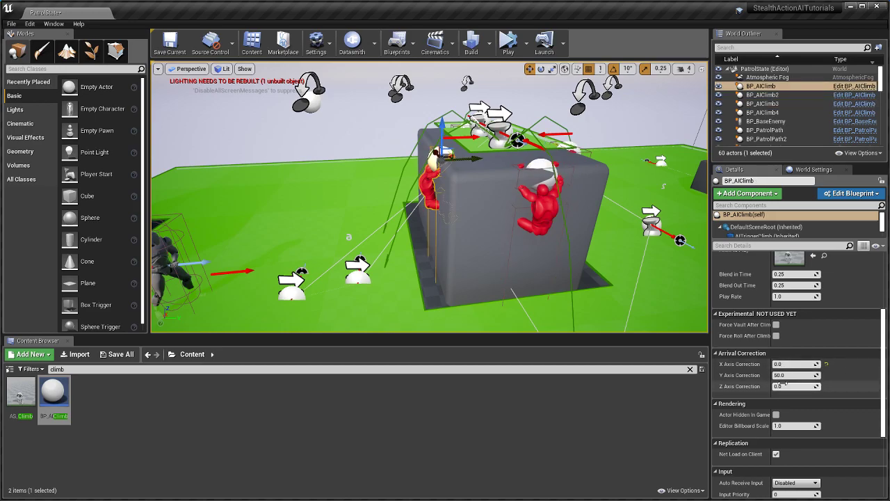
Step: Try rotating and moving the large SM_Cube_Chamfer4 box behind the enemy, and delete it
{"action": "right_click_drag", "start_coordinate": [454, 223], "coordinate": [362, 247]}
{"action": "left_click", "coordinate": [467, 186]}
{"action": "left_click", "coordinate": [315, 252]}
{"action": "key", "text": "e"}
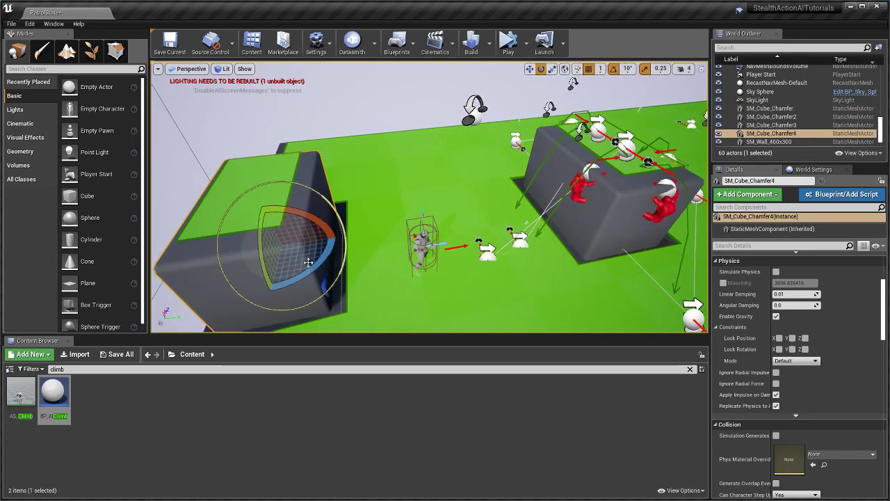
{"action": "left_click_drag", "start_coordinate": [318, 274], "coordinate": [296, 286]}
{"action": "key", "text": "w"}
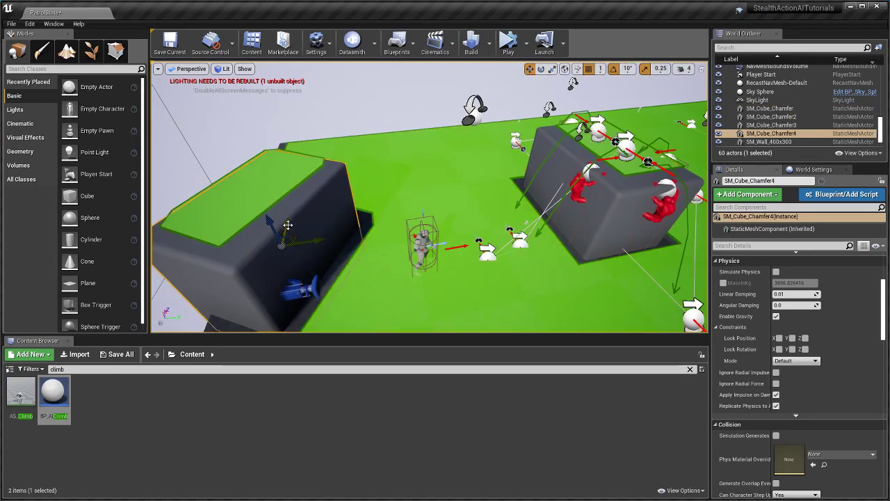
{"action": "left_click_drag", "start_coordinate": [274, 224], "coordinate": [284, 180]}
{"action": "key", "text": "Delete"}
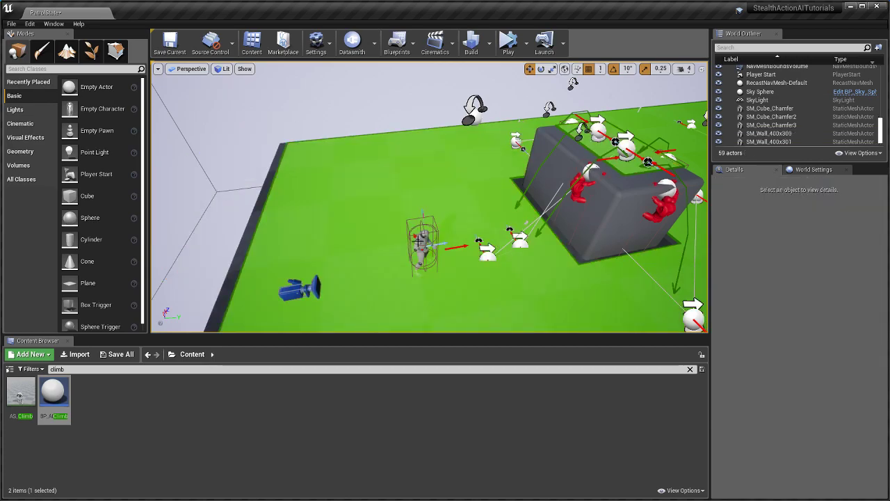
Step: Assign BP_PatrolPath3 as the Patrol Path of the BP_BaseEnemy standing near the large box
{"action": "left_click", "coordinate": [429, 263]}
{"action": "right_click_drag", "start_coordinate": [431, 266], "coordinate": [282, 263]}
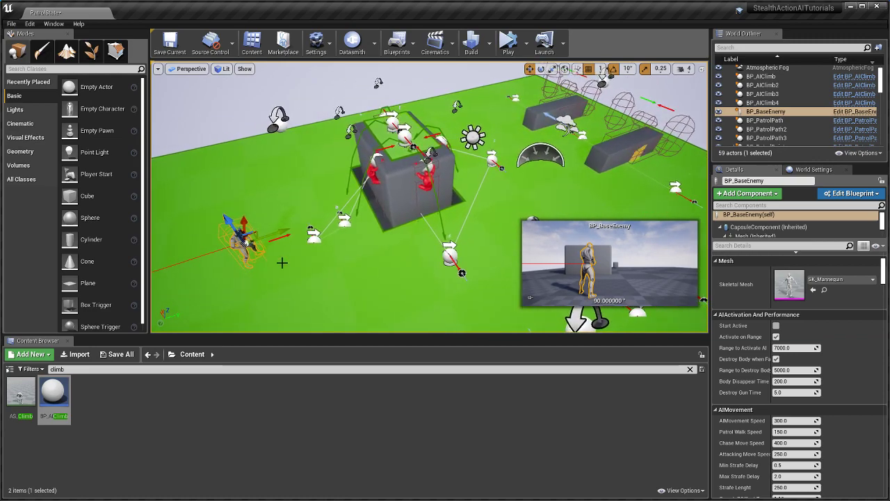
{"action": "scroll", "coordinate": [770, 290], "scroll_direction": "up", "scroll_amount": 3}
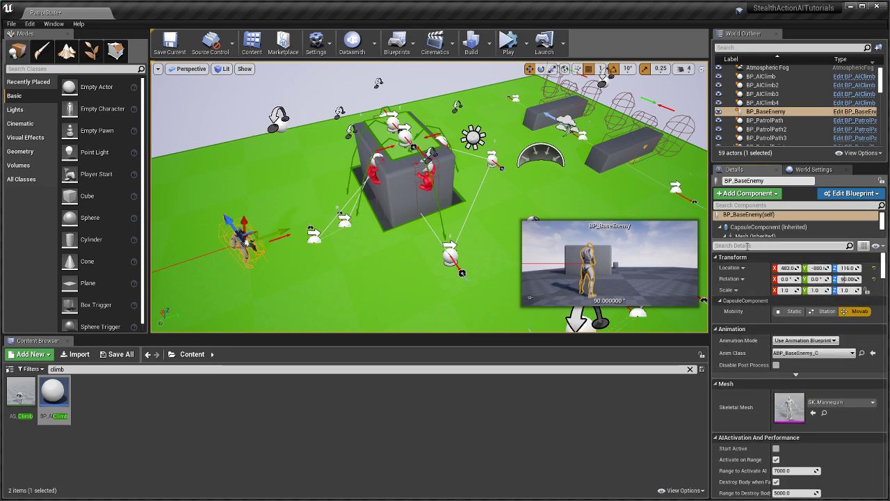
{"action": "left_click", "coordinate": [731, 246]}
{"action": "type", "text": "patrol"}
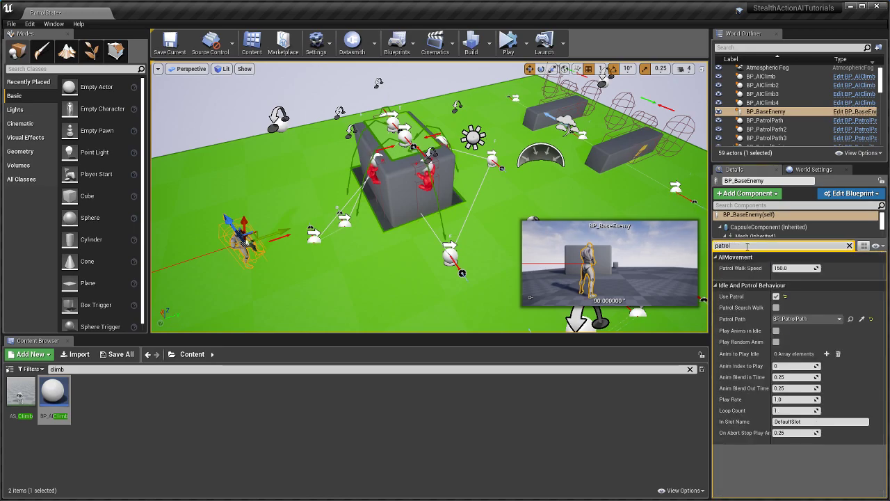
{"action": "left_click", "coordinate": [862, 319]}
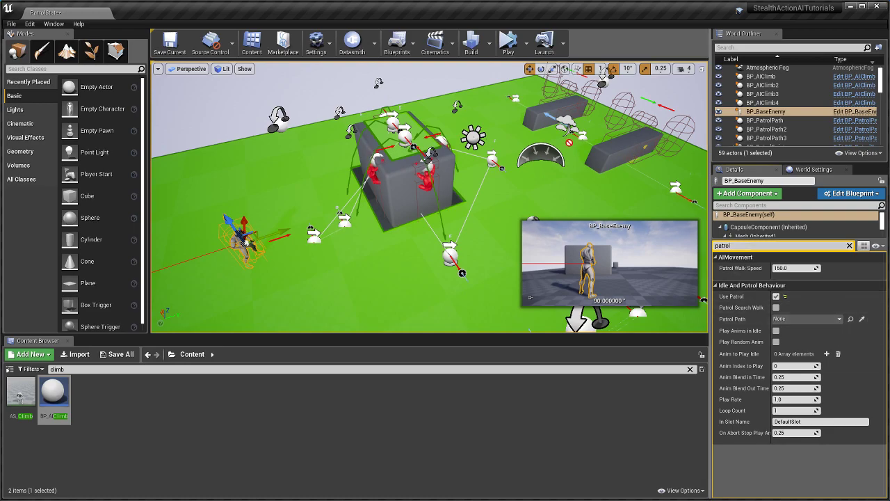
{"action": "right_click_drag", "start_coordinate": [429, 197], "coordinate": [452, 171]}
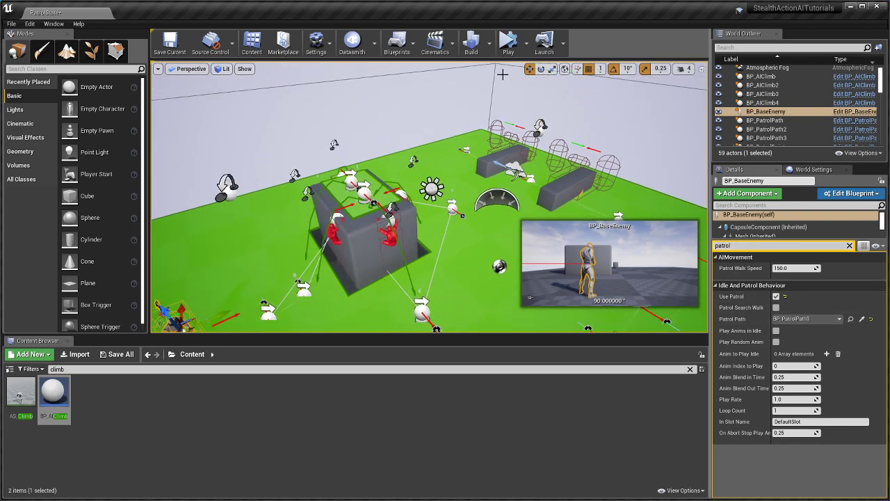
Step: Briefly simulate the level, stop it, and reselect BP_BaseEnemy to view its route from behind
{"action": "left_click", "coordinate": [508, 44]}
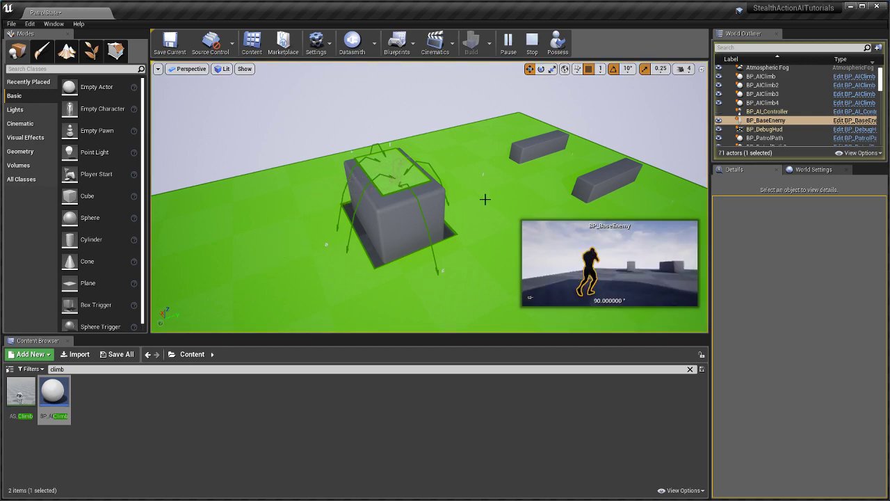
{"action": "left_click", "coordinate": [532, 45]}
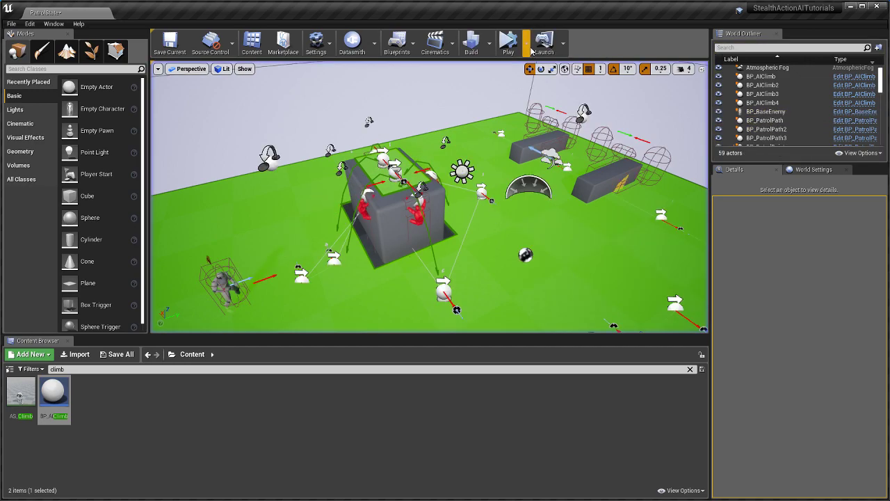
{"action": "right_click_drag", "start_coordinate": [253, 279], "coordinate": [317, 318]}
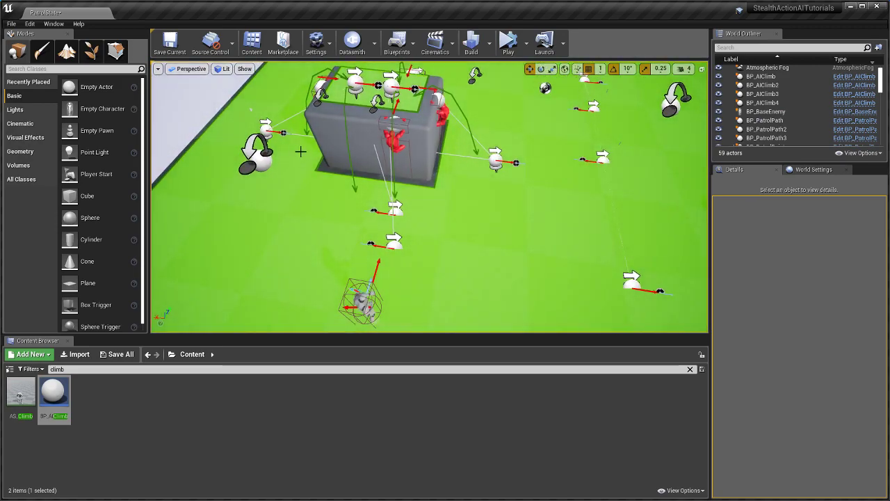
{"action": "left_click", "coordinate": [369, 299]}
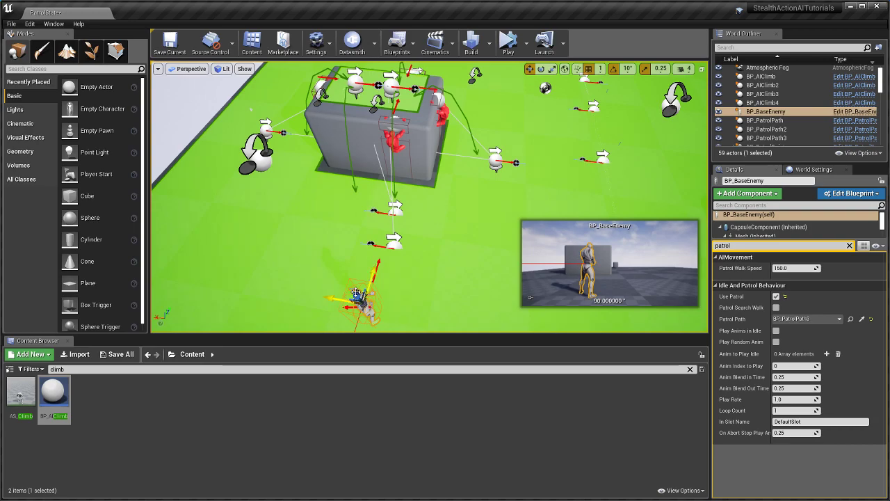
{"action": "right_click_drag", "start_coordinate": [356, 293], "coordinate": [479, 203]}
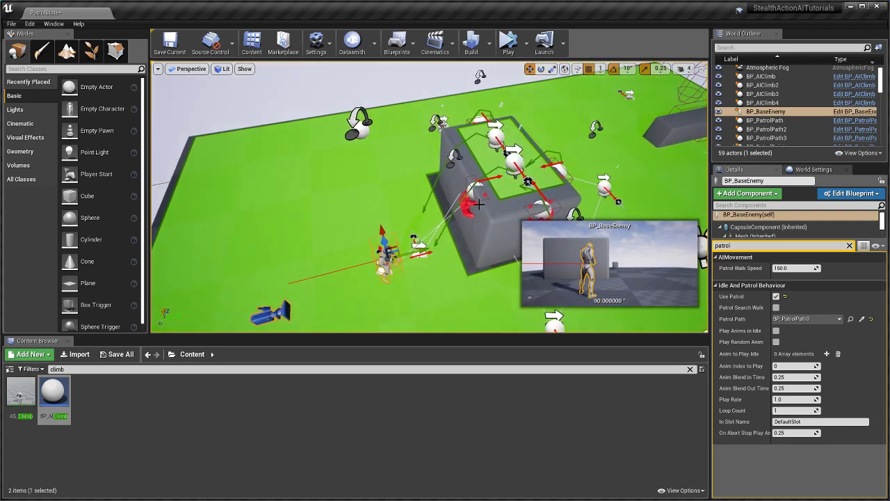
Step: Simulate the level again, follow the enemy over the large box and across the low walls, and stop the simulation
{"action": "left_click", "coordinate": [508, 44]}
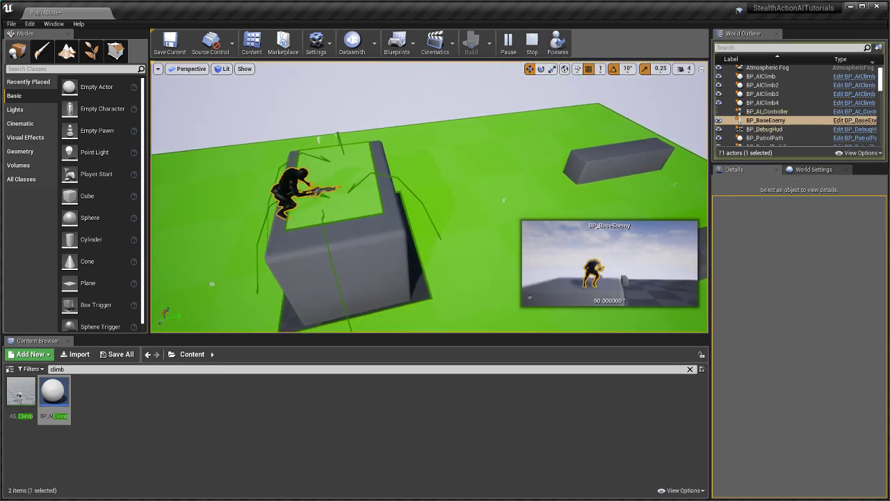
{"action": "right_click_drag", "start_coordinate": [429, 197], "coordinate": [702, 160]}
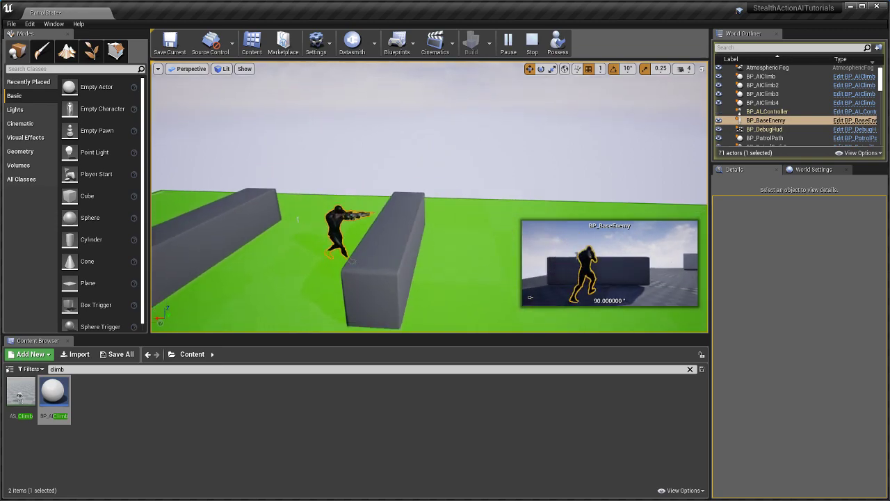
{"action": "right_click_drag", "start_coordinate": [445, 162], "coordinate": [413, 184]}
{"action": "left_click", "coordinate": [477, 156]}
{"action": "left_click", "coordinate": [390, 125]}
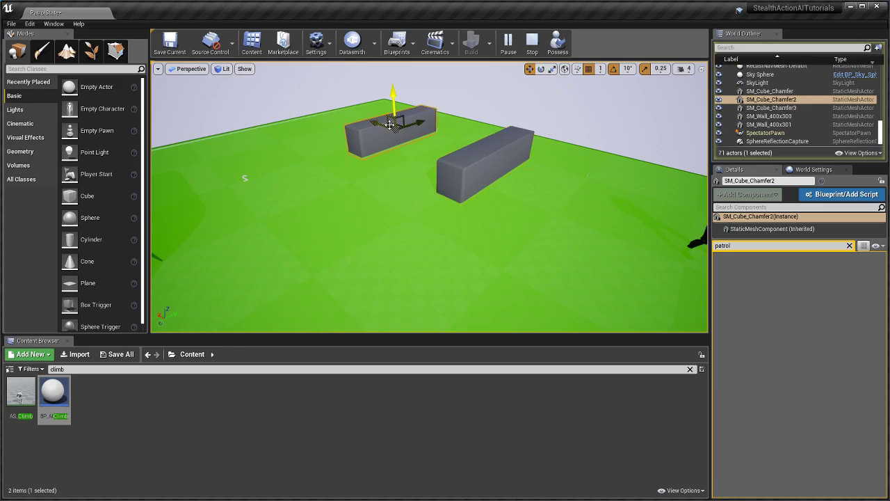
{"action": "key", "text": "f"}
{"action": "left_click", "coordinate": [387, 149]}
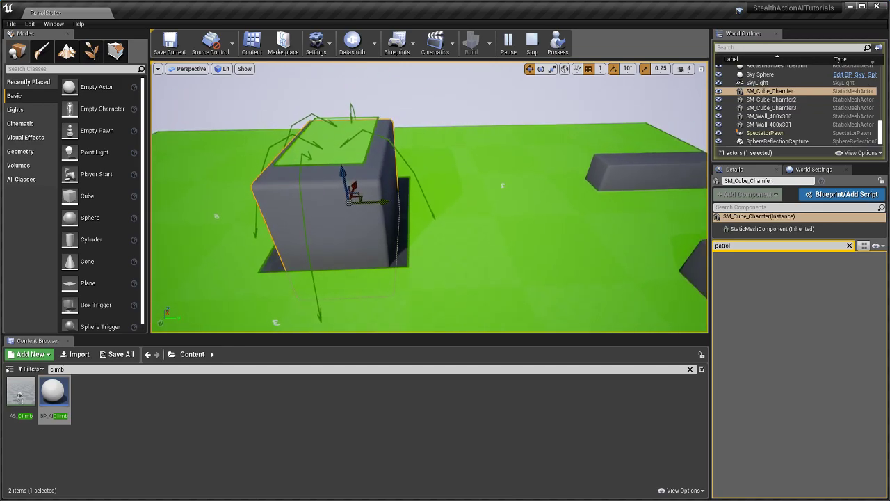
{"action": "left_click", "coordinate": [533, 43]}
Step: Clear the details filter and enable Can Ever Affect Navigation for the low wall SM_Cube_Chamfer2
{"action": "right_click_drag", "start_coordinate": [473, 189], "coordinate": [575, 217]}
{"action": "left_click", "coordinate": [451, 223]}
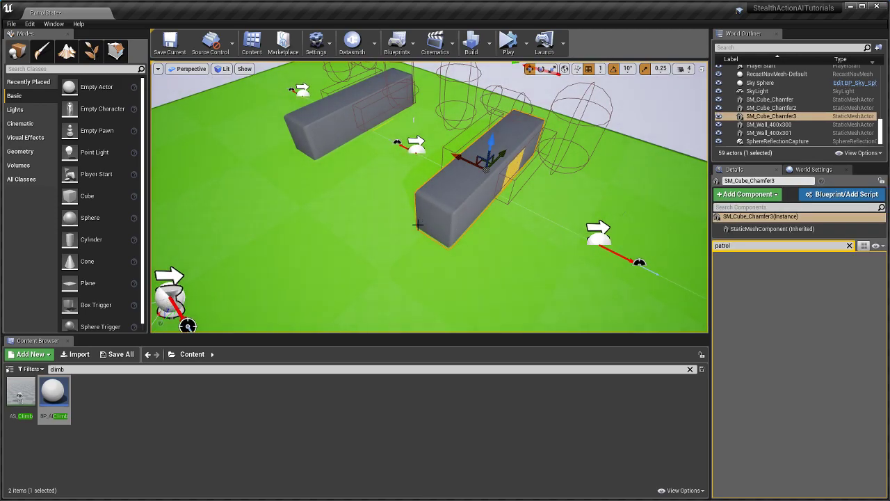
{"action": "right_click_drag", "start_coordinate": [405, 196], "coordinate": [490, 188]}
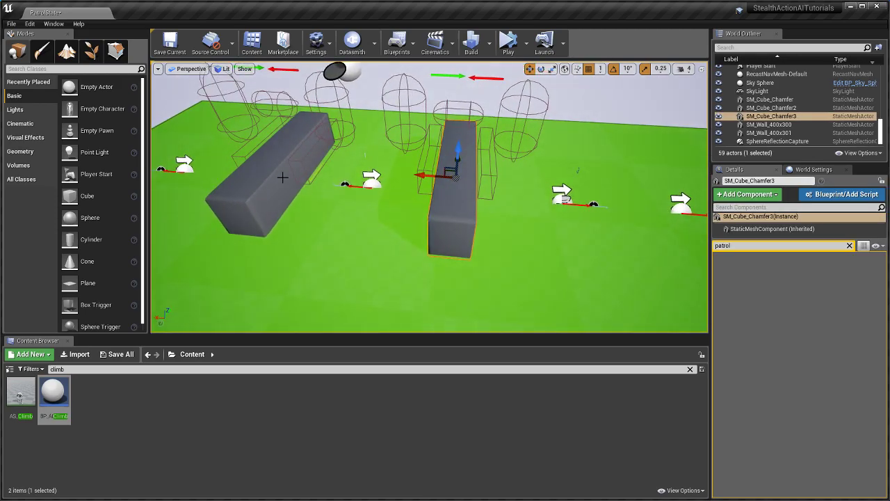
{"action": "right_click_drag", "start_coordinate": [282, 177], "coordinate": [408, 213]}
{"action": "left_click", "coordinate": [407, 213]}
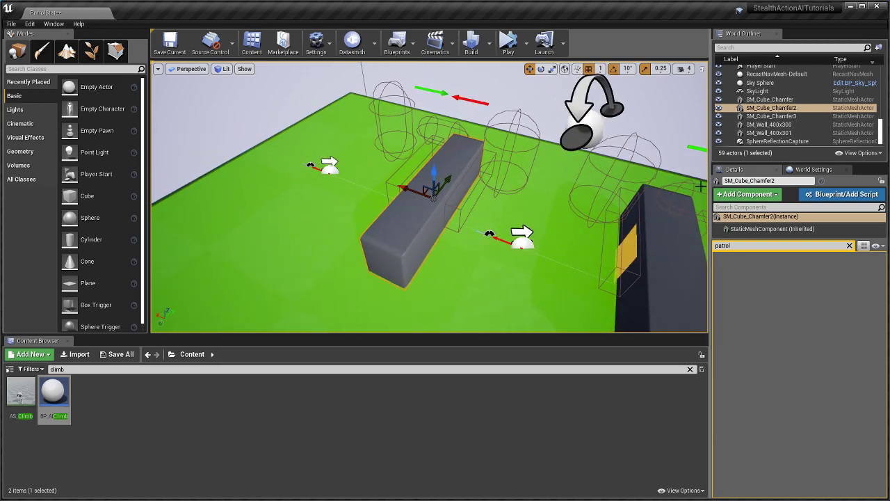
{"action": "key", "text": "BackSpace"}
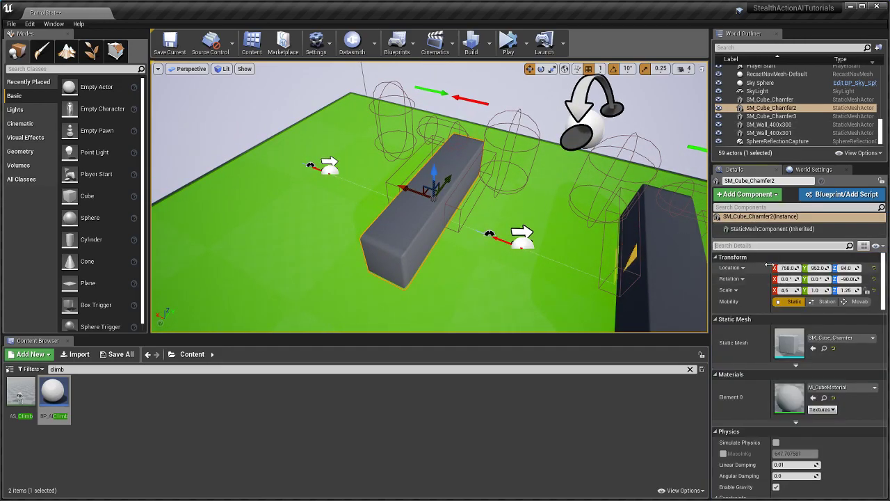
{"action": "scroll", "coordinate": [769, 267], "scroll_direction": "down", "scroll_amount": 10}
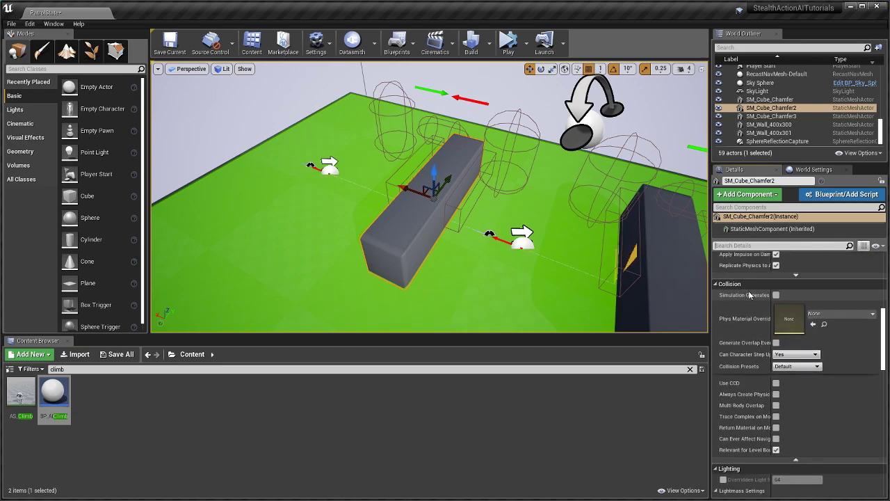
{"action": "scroll", "coordinate": [749, 295], "scroll_direction": "down", "scroll_amount": 2}
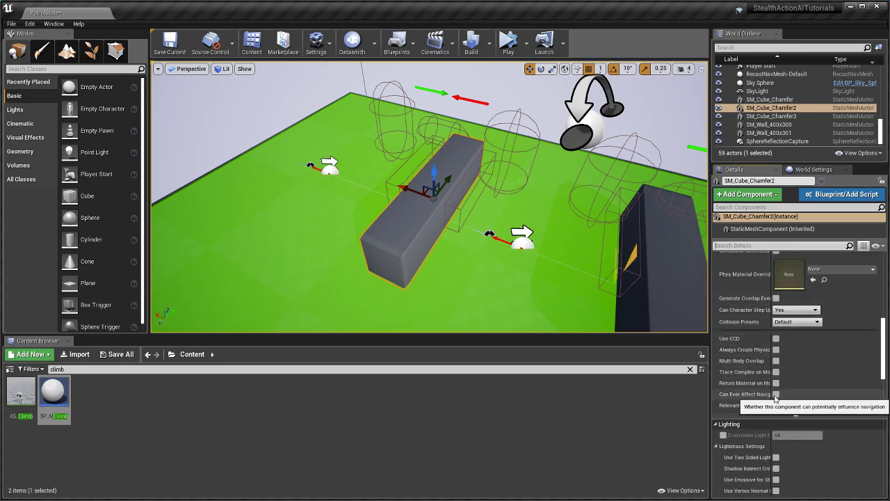
{"action": "left_click", "coordinate": [775, 394]}
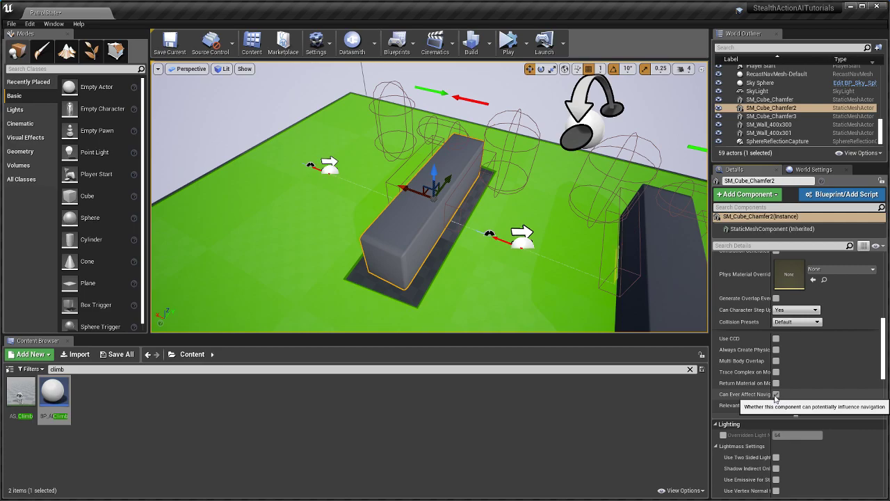
Step: Examine the navigation mesh around SM_Cube_Chamfer2 and compare it with the large box and its NavLinkProxy2
{"action": "key", "text": "a"}
{"action": "right_click_drag", "start_coordinate": [542, 278], "coordinate": [668, 278]}
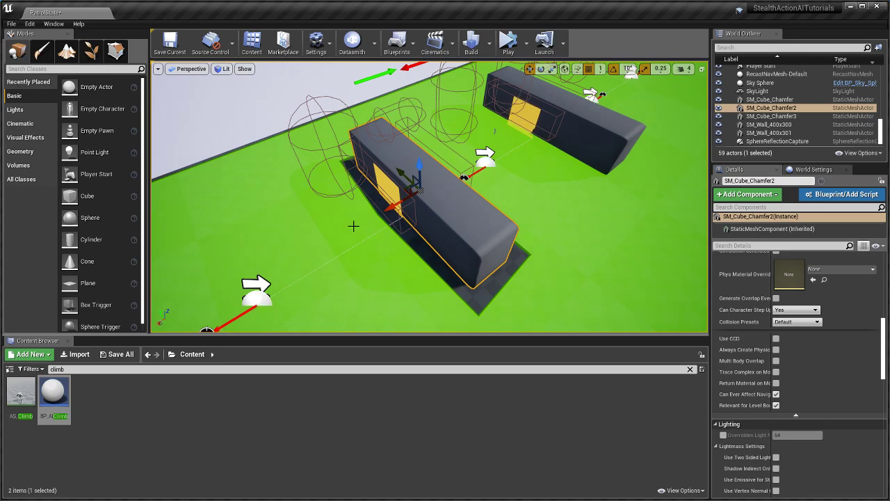
{"action": "key", "text": "a"}
{"action": "right_click_drag", "start_coordinate": [391, 239], "coordinate": [497, 239]}
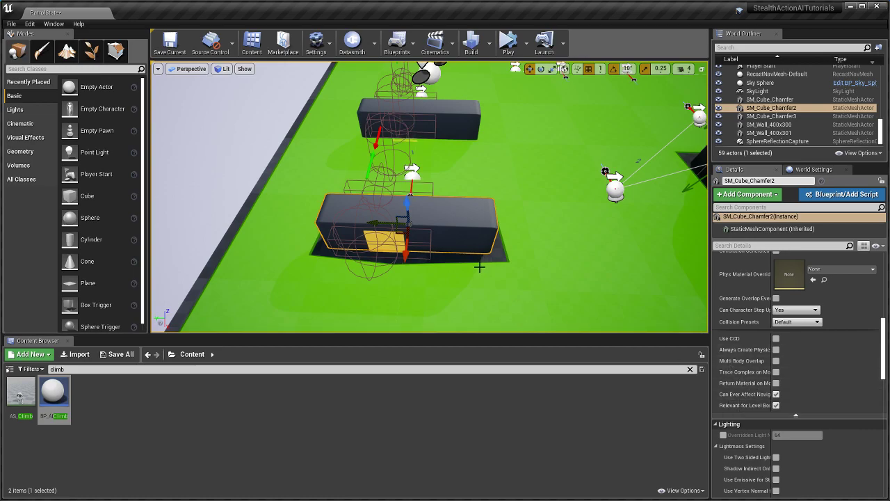
{"action": "key", "text": "a"}
{"action": "right_click_drag", "start_coordinate": [438, 283], "coordinate": [473, 284]}
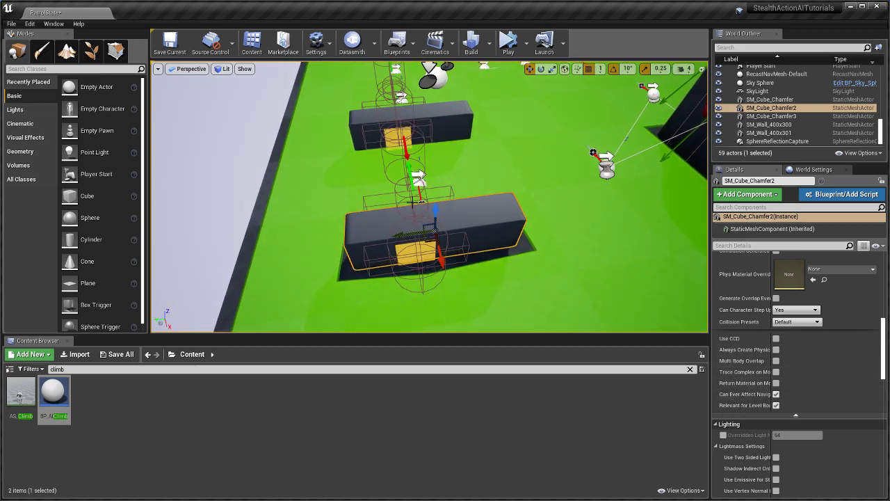
{"action": "right_click_drag", "start_coordinate": [420, 229], "coordinate": [525, 185]}
{"action": "key", "text": "w"}
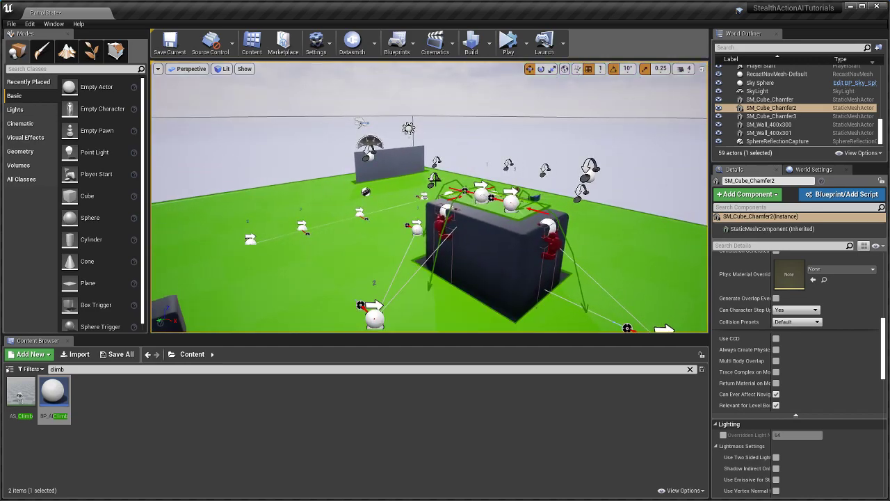
{"action": "left_click", "coordinate": [432, 181]}
{"action": "right_click_drag", "start_coordinate": [438, 203], "coordinate": [334, 284]}
{"action": "key", "text": "a"}
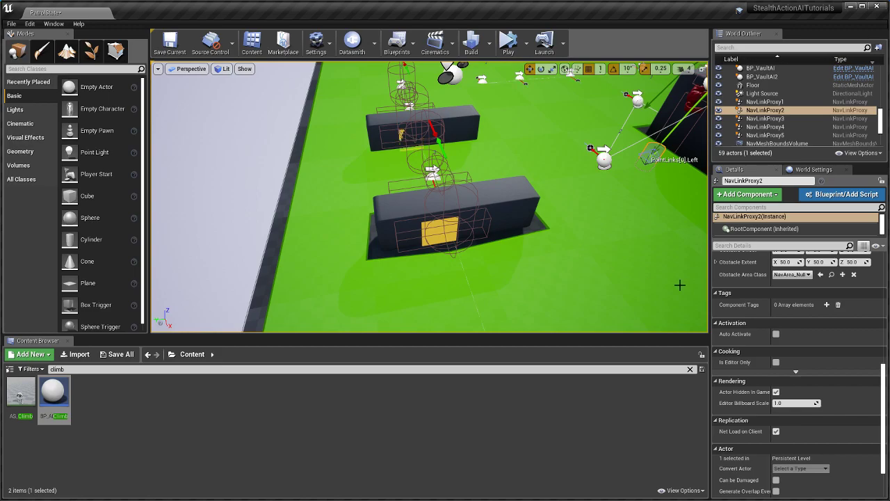
Step: Disable Can Ever Affect Navigation for the low wall SM_Cube_Chamfer2
{"action": "left_click", "coordinate": [512, 206]}
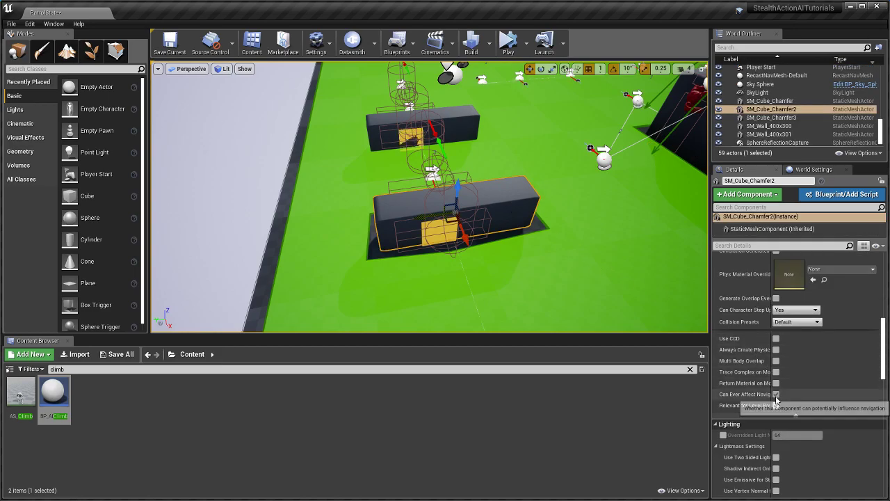
{"action": "left_click", "coordinate": [777, 394]}
{"action": "key", "text": "d"}
{"action": "right_click_drag", "start_coordinate": [533, 256], "coordinate": [452, 238]}
{"action": "key", "text": "d"}
Step: Try rescaling the BP_VaultAI actor on the low wall SM_Cube_Chamfer2, and undo the scaling
{"action": "left_click", "coordinate": [393, 231]}
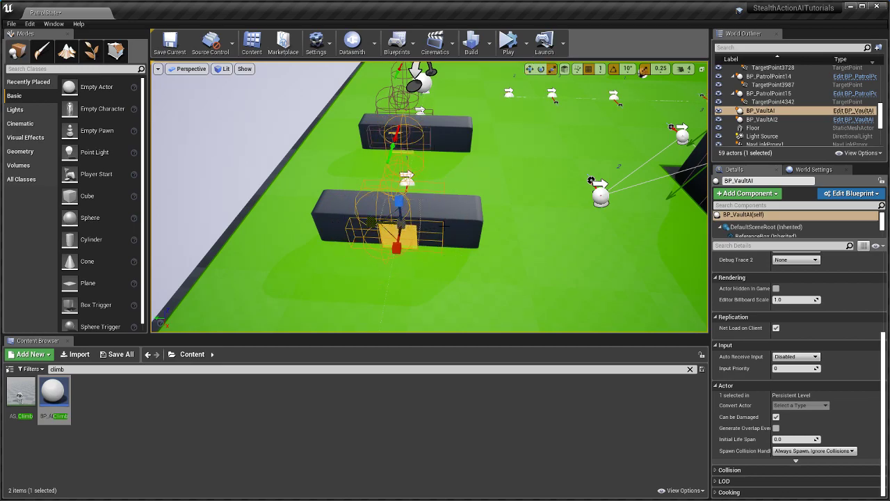
{"action": "key", "text": "d"}
{"action": "right_click_drag", "start_coordinate": [470, 213], "coordinate": [403, 210]}
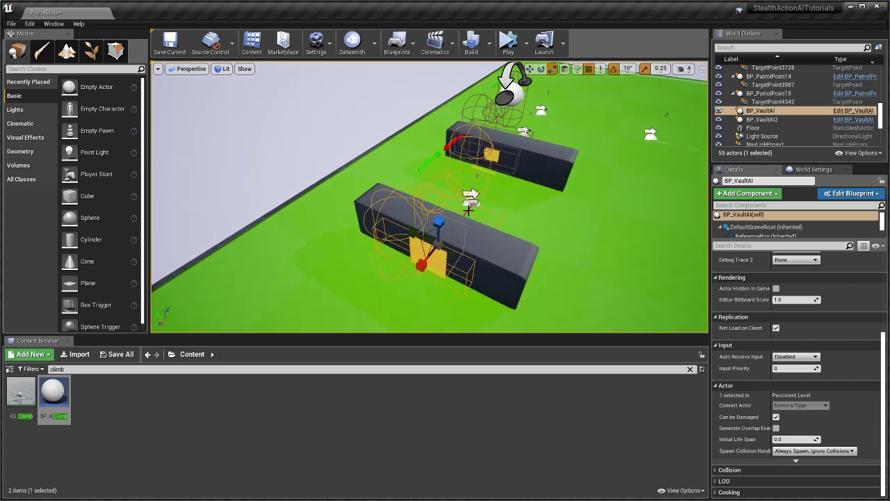
{"action": "key", "text": "ctrl+z"}
{"action": "key", "text": "ctrl+z"}
{"action": "key", "text": "ctrl+z"}
{"action": "key", "text": "ctrl+z"}
{"action": "key", "text": "d"}
{"action": "right_click_drag", "start_coordinate": [470, 234], "coordinate": [407, 235]}
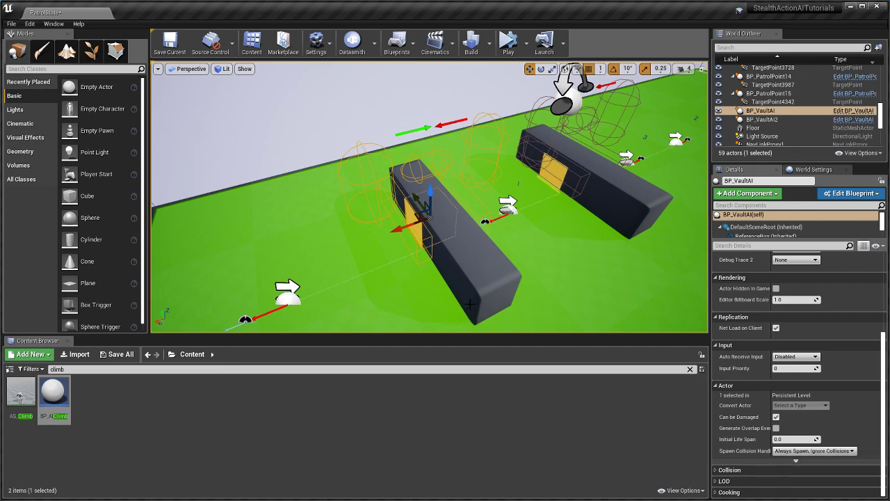
Step: Scale the low wall SM_Cube_Chamfer2 shorter along its length, around the BP_VaultAI actor
{"action": "key", "text": "d"}
{"action": "right_click_drag", "start_coordinate": [519, 236], "coordinate": [383, 231]}
{"action": "key", "text": "d"}
{"action": "left_click", "coordinate": [433, 230]}
{"action": "key", "text": "d"}
{"action": "right_click_drag", "start_coordinate": [485, 219], "coordinate": [470, 220]}
{"action": "key", "text": "e"}
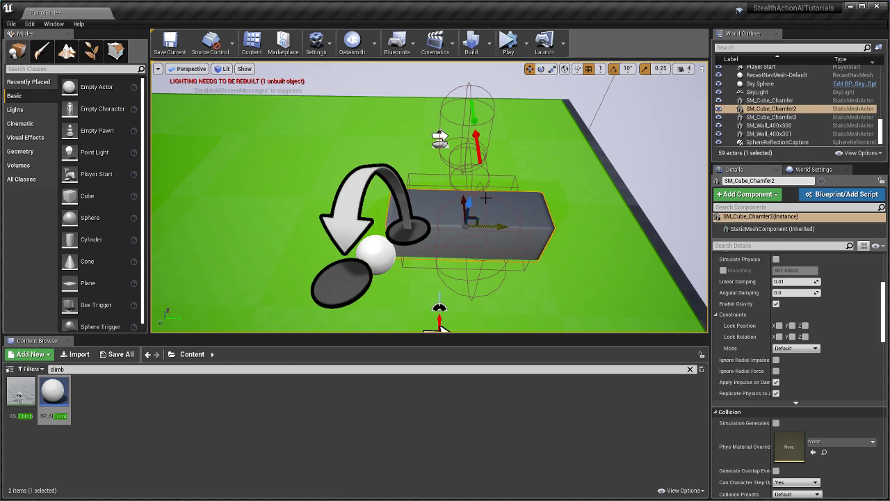
Step: Filter the properties of BP_BaseEnemy by "patr" and pick BP_PatrolPath2 as its Patrol Path
{"action": "key", "text": "a"}
{"action": "right_click_drag", "start_coordinate": [460, 239], "coordinate": [689, 190]}
{"action": "key", "text": "s"}
{"action": "key", "text": "w"}
{"action": "key", "text": "w"}
{"action": "right_click_drag", "start_coordinate": [496, 193], "coordinate": [476, 187]}
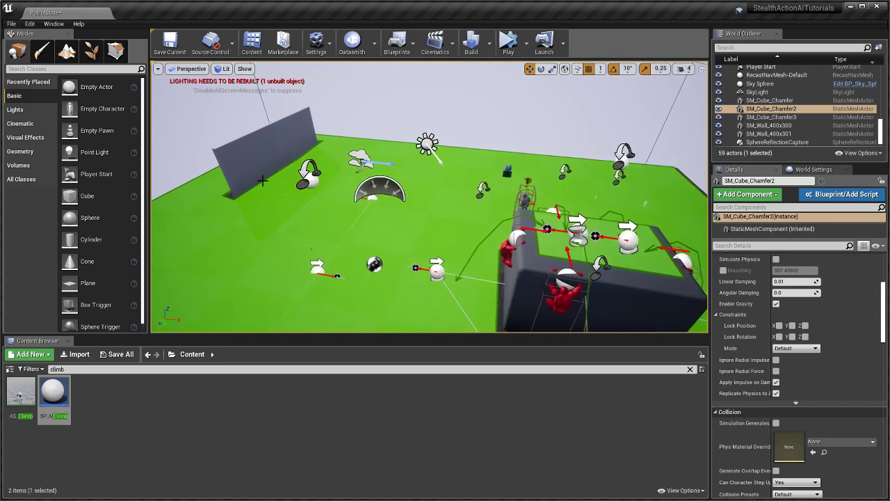
{"action": "left_click", "coordinate": [528, 200]}
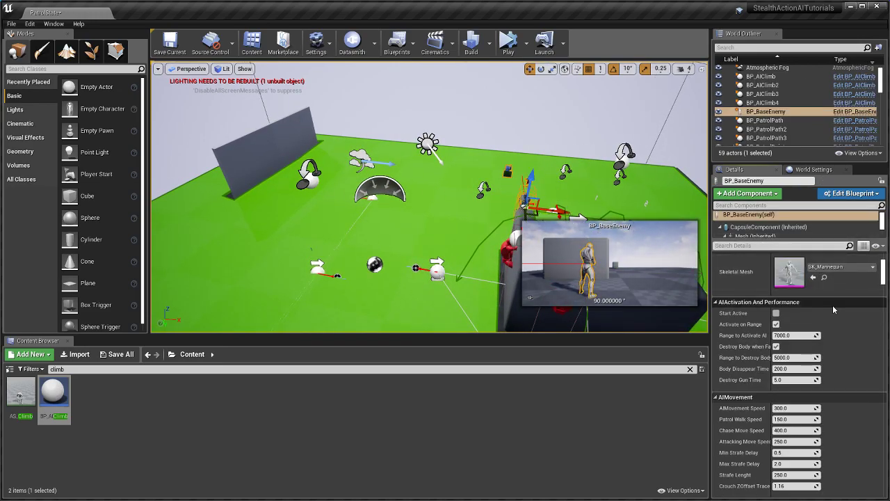
{"action": "scroll", "coordinate": [761, 254], "scroll_direction": "up", "scroll_amount": 4}
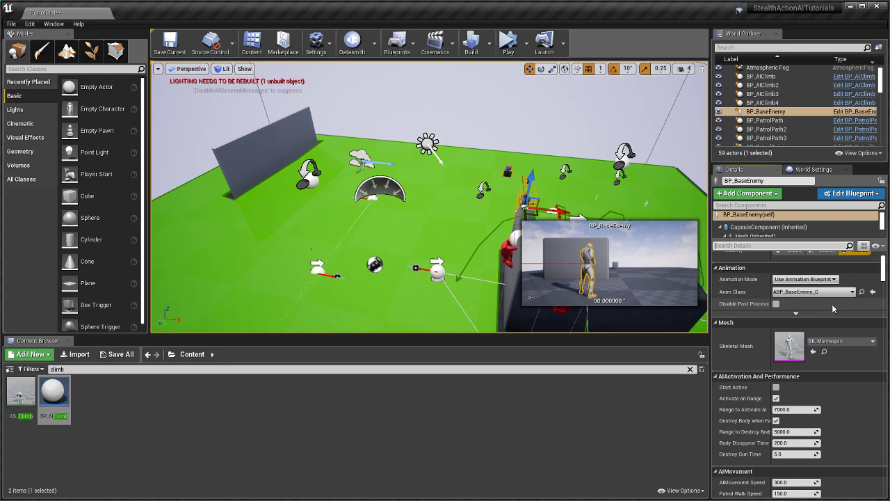
{"action": "left_click", "coordinate": [755, 245]}
{"action": "type", "text": "patr"}
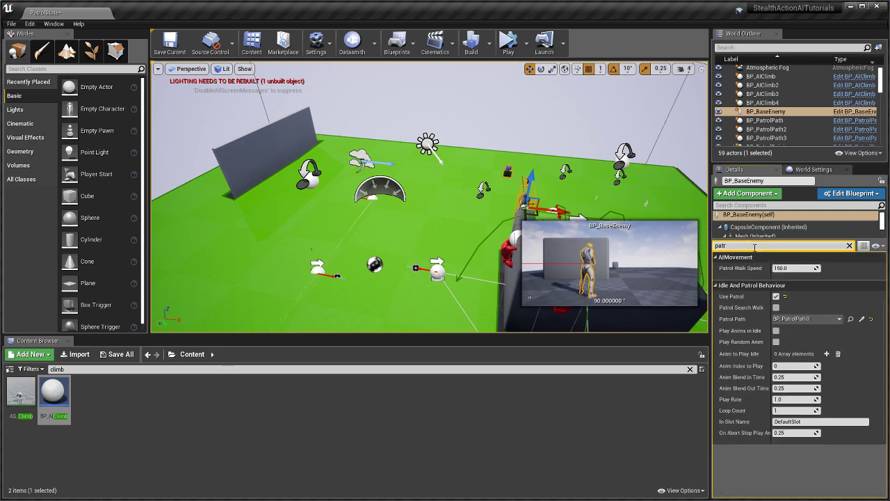
{"action": "left_click", "coordinate": [862, 319]}
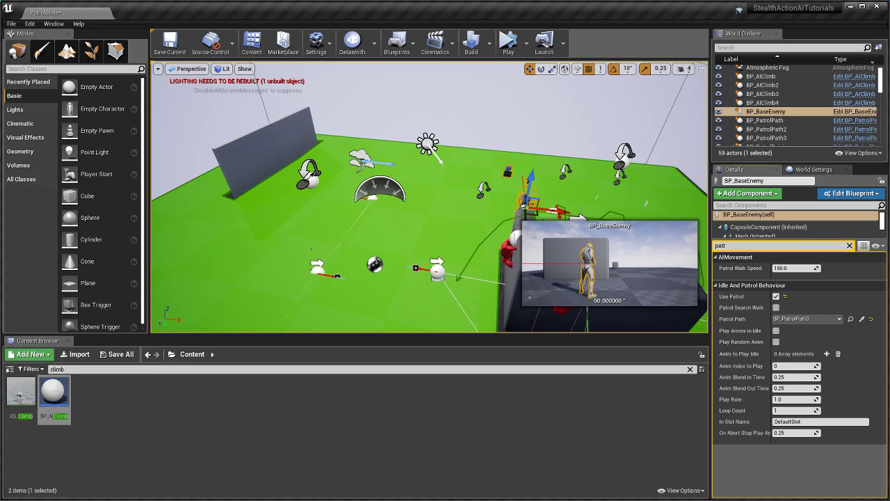
Step: Simulate the level to watch BP_BaseEnemy patrol along BP_PatrolPath2, and stop the simulation
{"action": "left_click", "coordinate": [510, 57]}
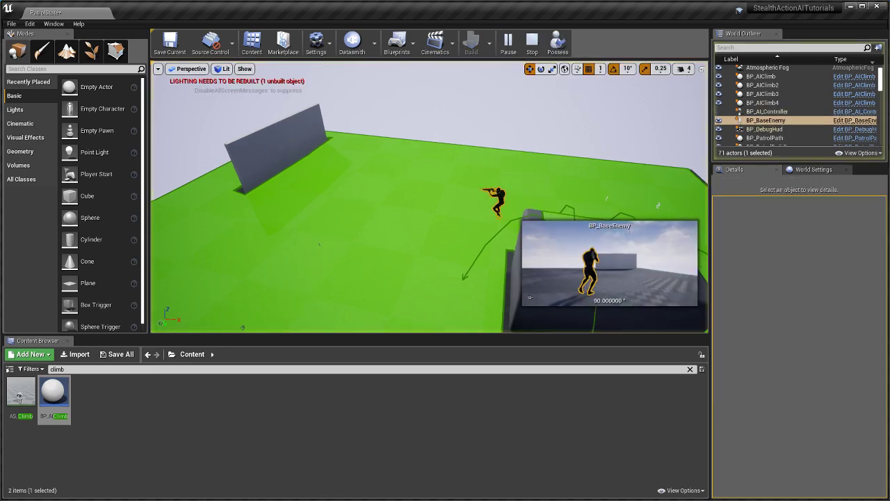
{"action": "right_click_drag", "start_coordinate": [403, 178], "coordinate": [435, 179]}
{"action": "key", "text": "s"}
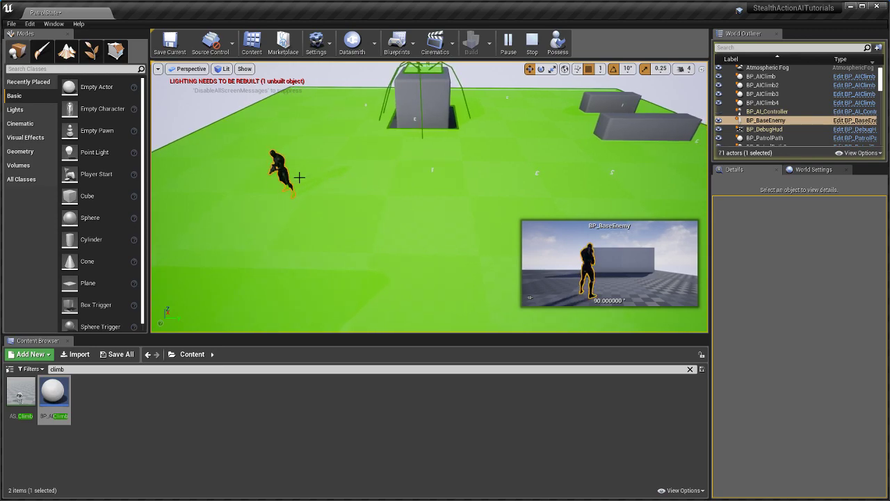
{"action": "right_click_drag", "start_coordinate": [333, 191], "coordinate": [352, 191]}
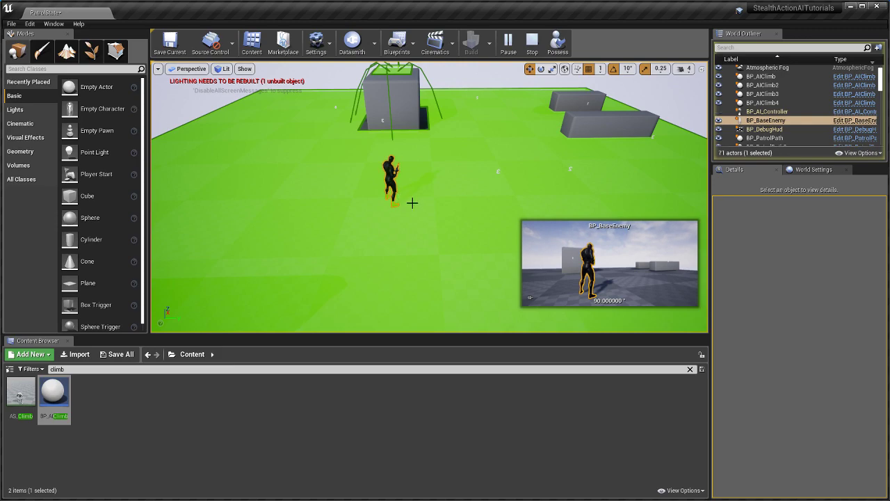
{"action": "right_click_drag", "start_coordinate": [492, 181], "coordinate": [513, 181]}
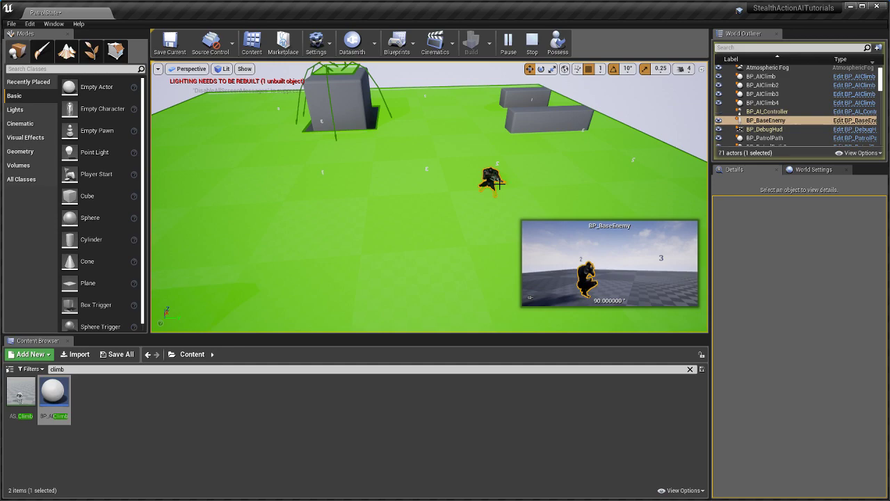
{"action": "right_click_drag", "start_coordinate": [318, 175], "coordinate": [279, 175]}
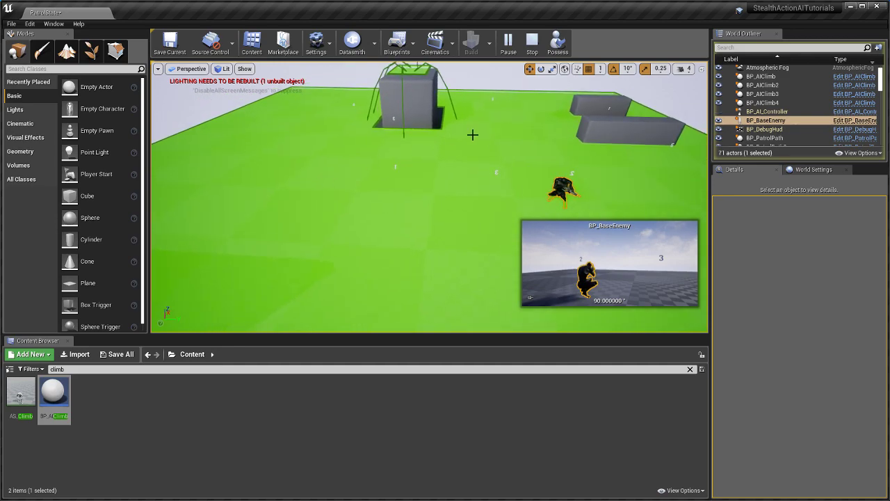
{"action": "left_click", "coordinate": [532, 42]}
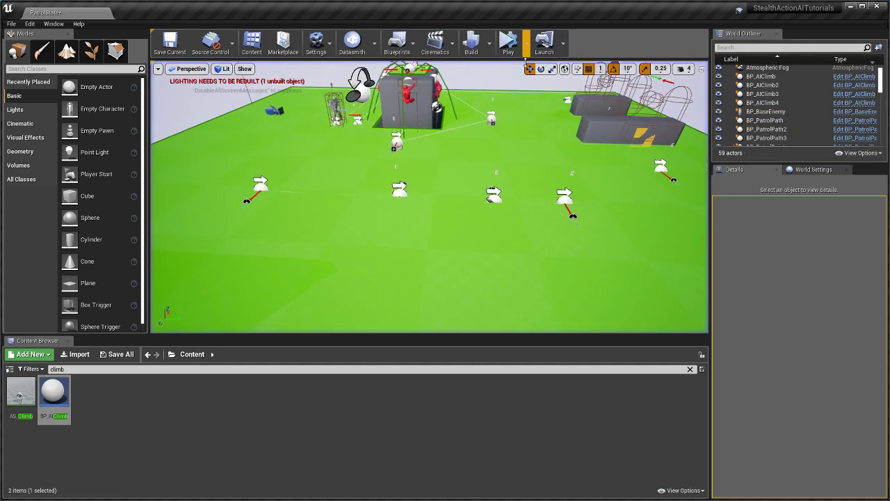
Step: Delete BP_PatrolPath2 together with its four patrol points, despite the reference from BP_BaseEnemy
{"action": "right_click_drag", "start_coordinate": [448, 163], "coordinate": [435, 142]}
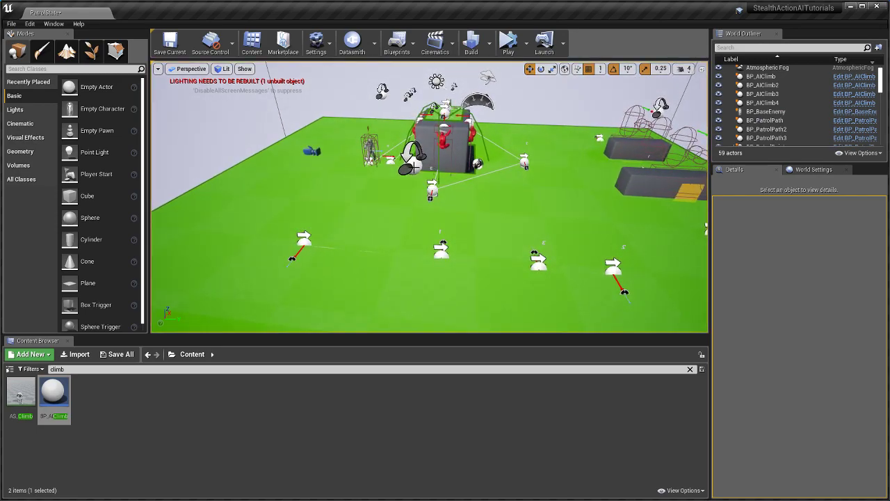
{"action": "left_click", "coordinate": [411, 164]}
{"action": "left_click", "coordinate": [304, 243], "text": "ctrl"}
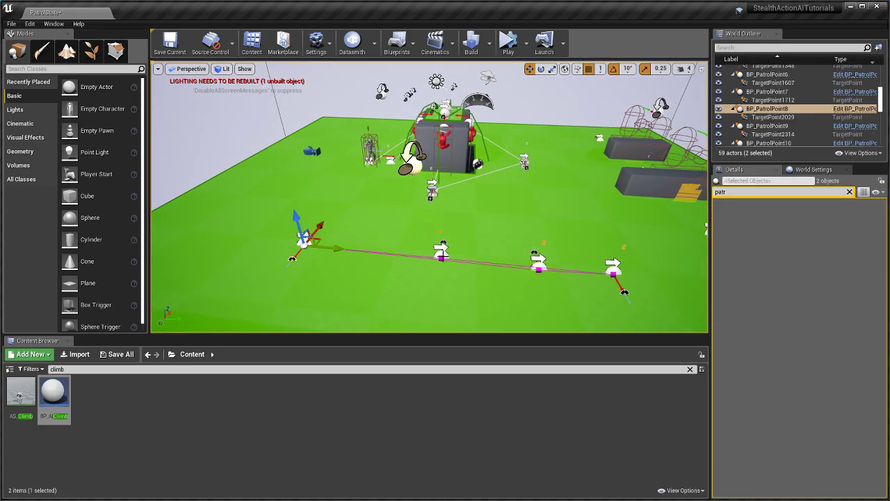
{"action": "left_click", "coordinate": [442, 252], "text": "ctrl"}
{"action": "left_click", "coordinate": [539, 263], "text": "ctrl"}
{"action": "left_click", "coordinate": [613, 272], "text": "ctrl"}
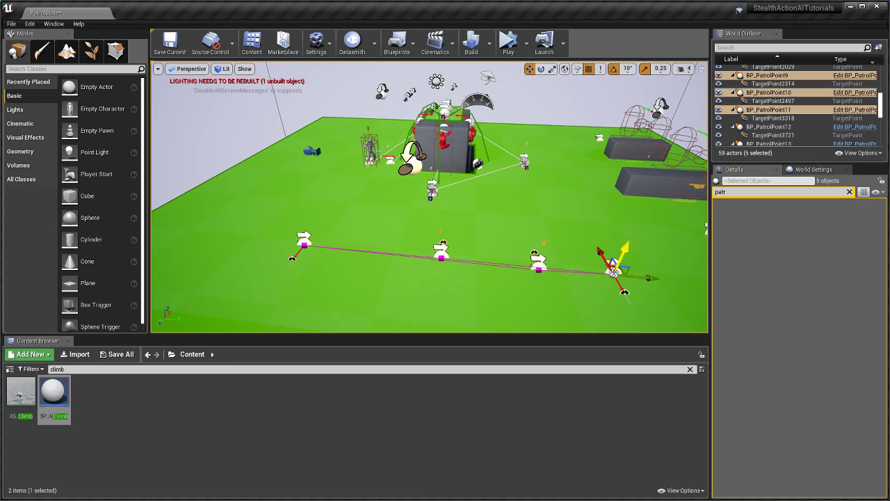
{"action": "key", "text": "Delete"}
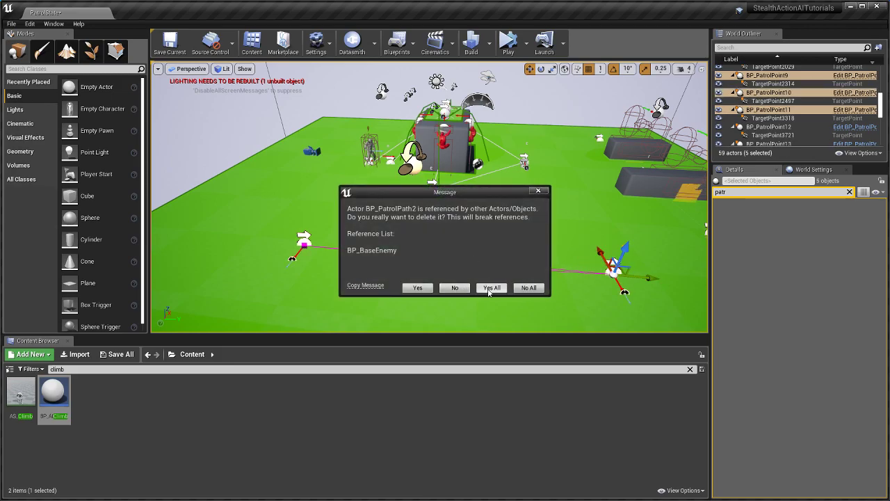
{"action": "left_click", "coordinate": [491, 288]}
Step: Move BP_BaseEnemy away from the large box onto the open floor between the box and the tall wall
{"action": "left_click", "coordinate": [370, 147]}
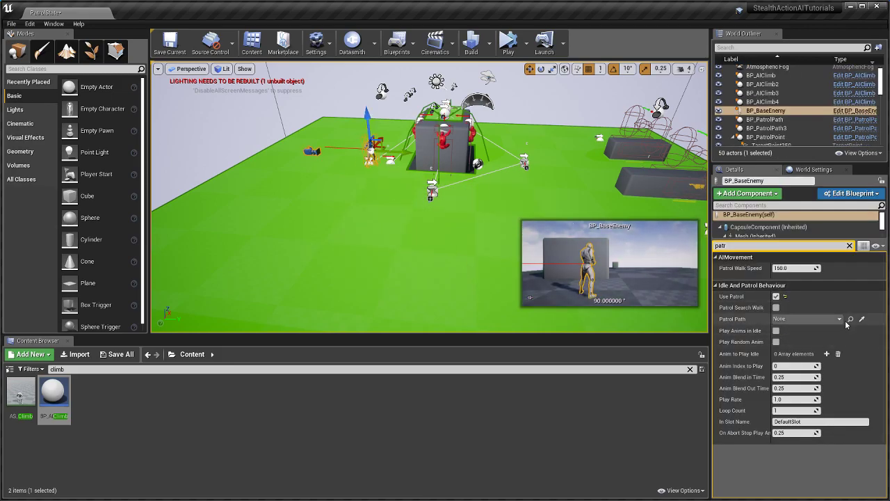
{"action": "right_click_drag", "start_coordinate": [484, 195], "coordinate": [444, 195]}
{"action": "right_click_drag", "start_coordinate": [516, 183], "coordinate": [456, 202]}
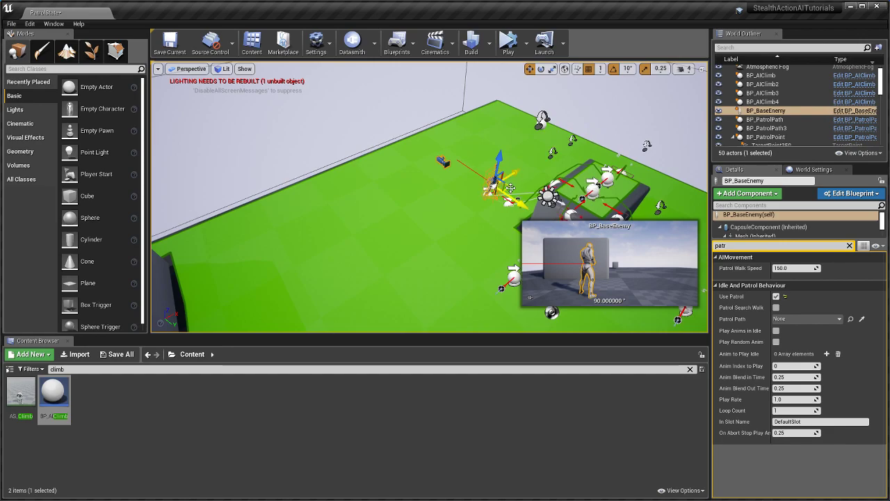
{"action": "left_click_drag", "start_coordinate": [510, 188], "coordinate": [370, 259]}
Step: Move the Player Start along the back of the tall wall, close to the wall's end
{"action": "right_click_drag", "start_coordinate": [370, 258], "coordinate": [299, 220]}
{"action": "left_click", "coordinate": [240, 175]}
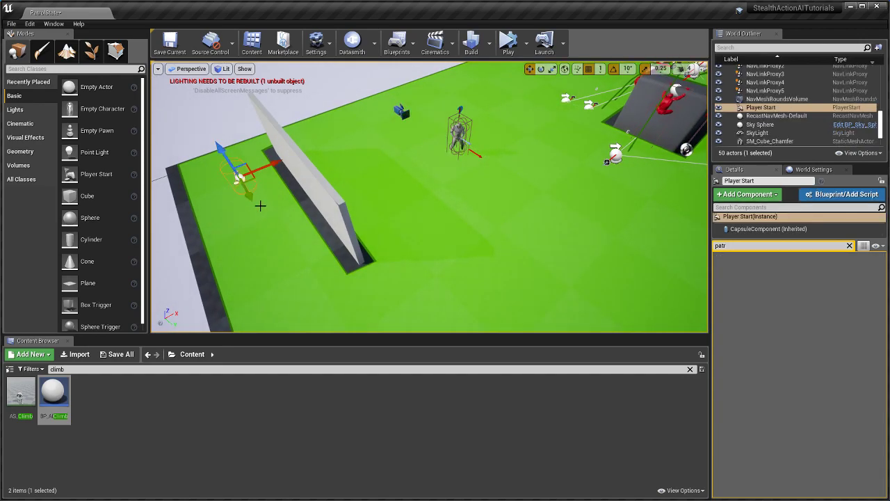
{"action": "left_click_drag", "start_coordinate": [253, 180], "coordinate": [299, 239]}
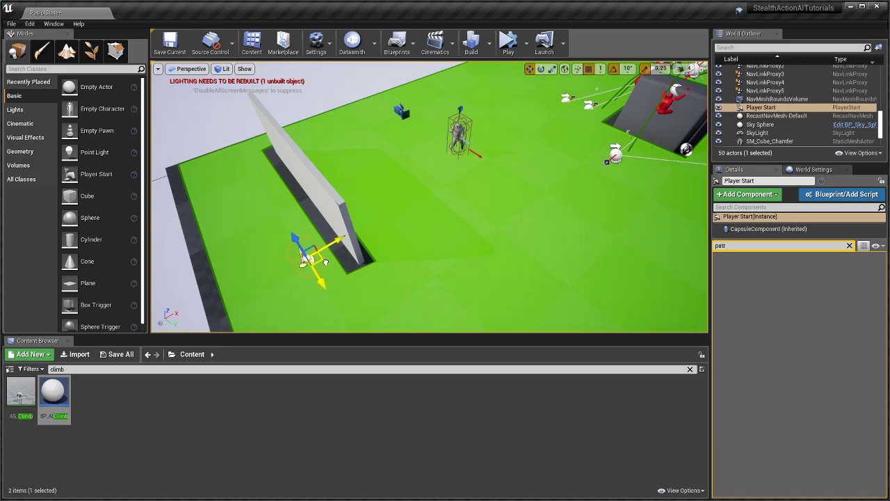
Step: Search the content for "Patrol" and place a BP_PatrolPath and a BP_PatrolPoint on the floor beside BP_BaseEnemy
{"action": "right_click_drag", "start_coordinate": [450, 224], "coordinate": [408, 209]}
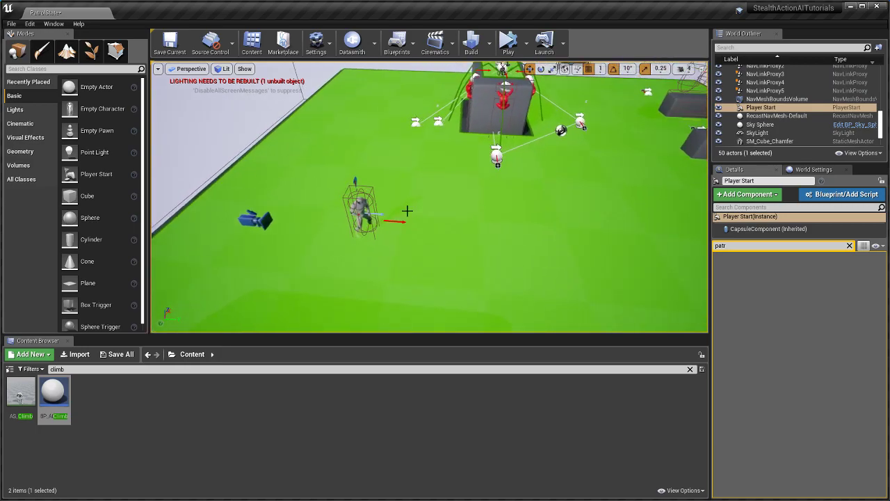
{"action": "left_click", "coordinate": [360, 218]}
{"action": "scroll", "coordinate": [404, 227], "scroll_direction": "down", "scroll_amount": 4}
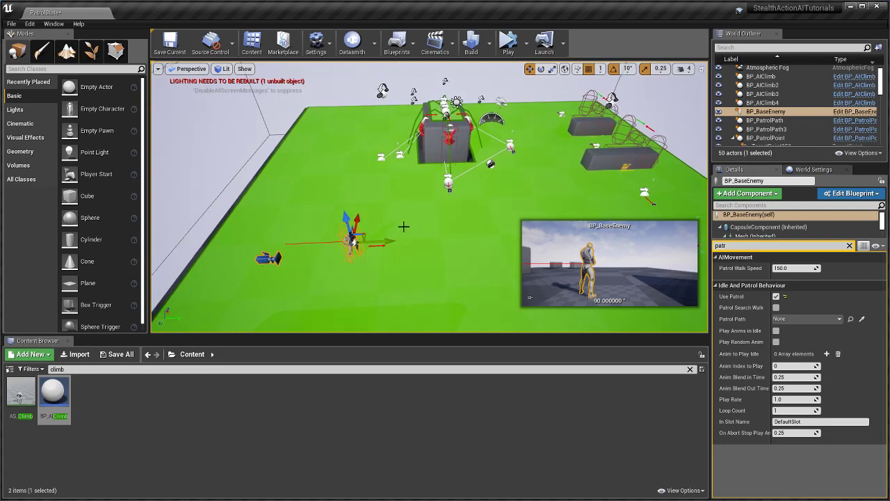
{"action": "left_click", "coordinate": [283, 368]}
{"action": "key", "text": "BackSpace"}
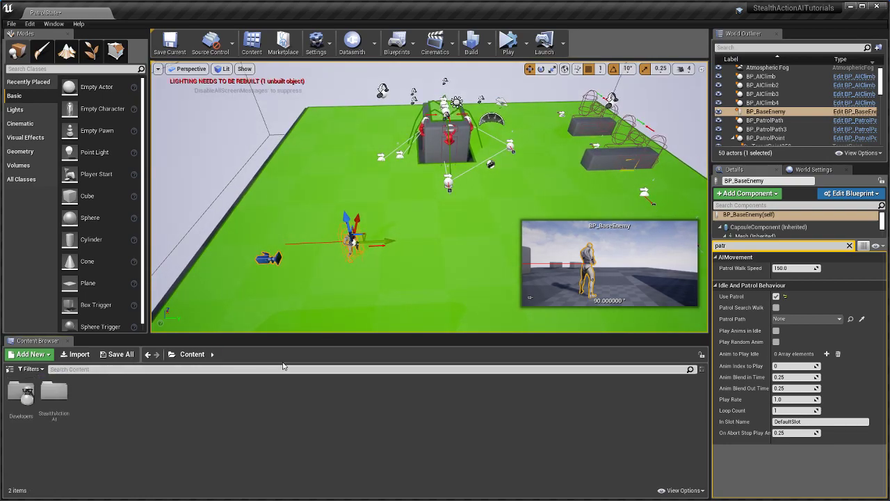
{"action": "type", "text": "Patrol"}
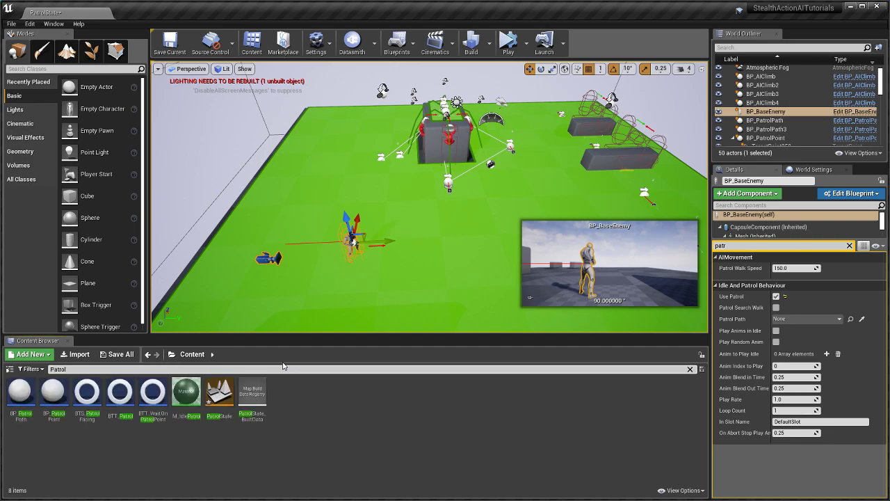
{"action": "left_click_drag", "start_coordinate": [20, 393], "coordinate": [470, 235]}
{"action": "left_click_drag", "start_coordinate": [54, 393], "coordinate": [423, 270]}
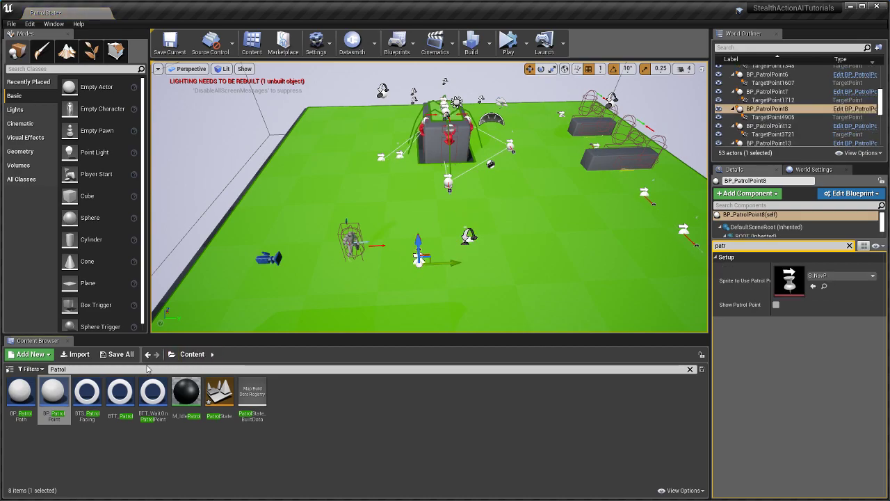
Step: Clear the content search and raise the new patrol path actor above the floor
{"action": "left_click", "coordinate": [114, 370]}
{"action": "key", "text": "BackSpace"}
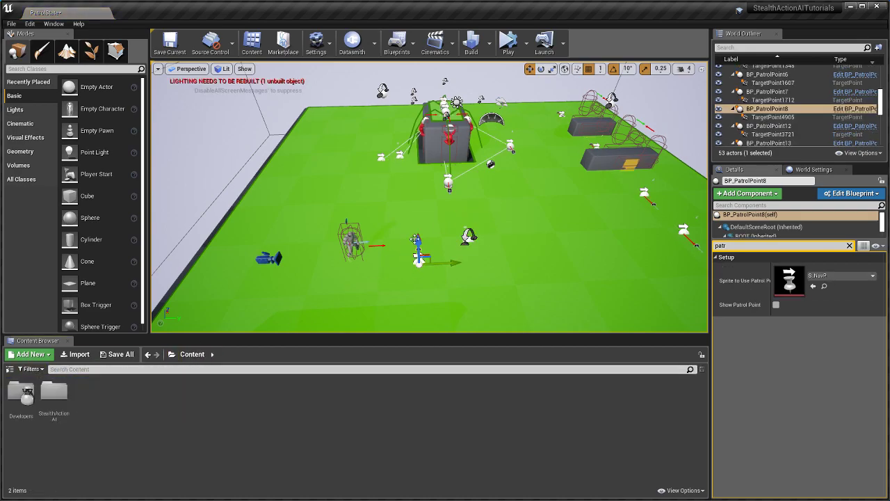
{"action": "left_click", "coordinate": [469, 235]}
{"action": "left_click_drag", "start_coordinate": [476, 176], "coordinate": [479, 194]}
Step: Move BP_PatrolPoint8 to the end of the tall wall and rotate it 180° horizontally
{"action": "left_click", "coordinate": [418, 259]}
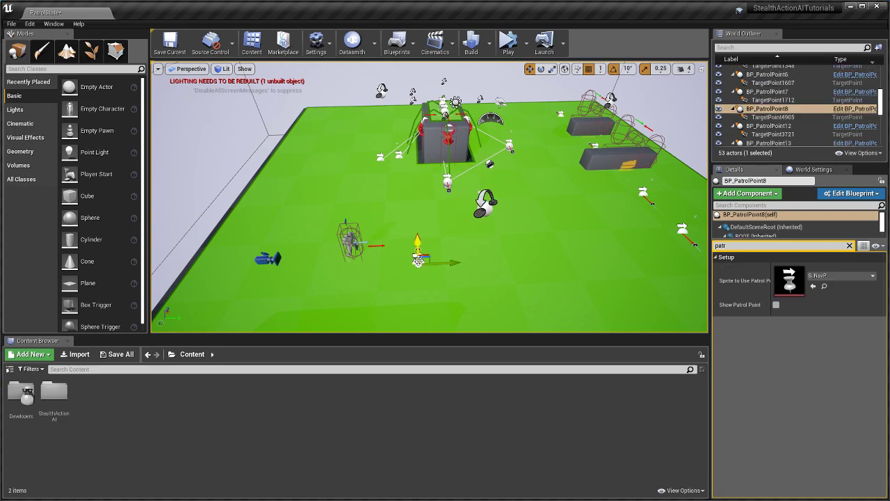
{"action": "key", "text": "f"}
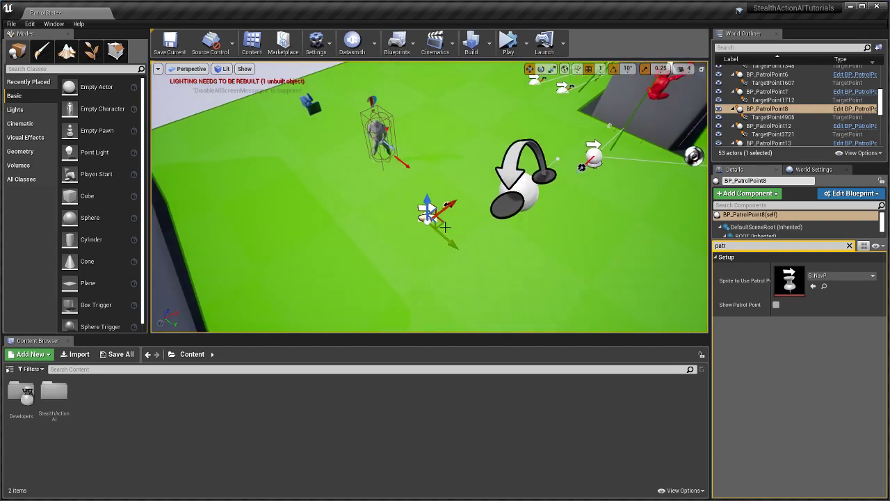
{"action": "key", "text": "e"}
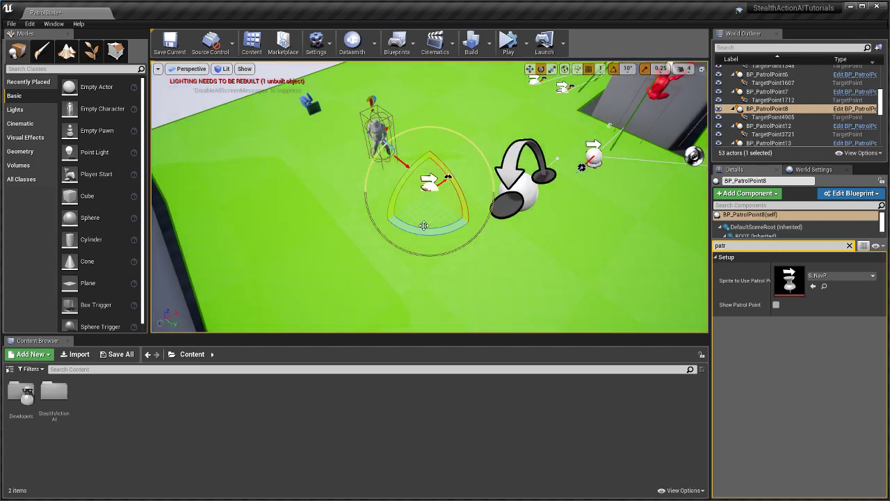
{"action": "right_click_drag", "start_coordinate": [445, 212], "coordinate": [347, 209]}
{"action": "key", "text": "w"}
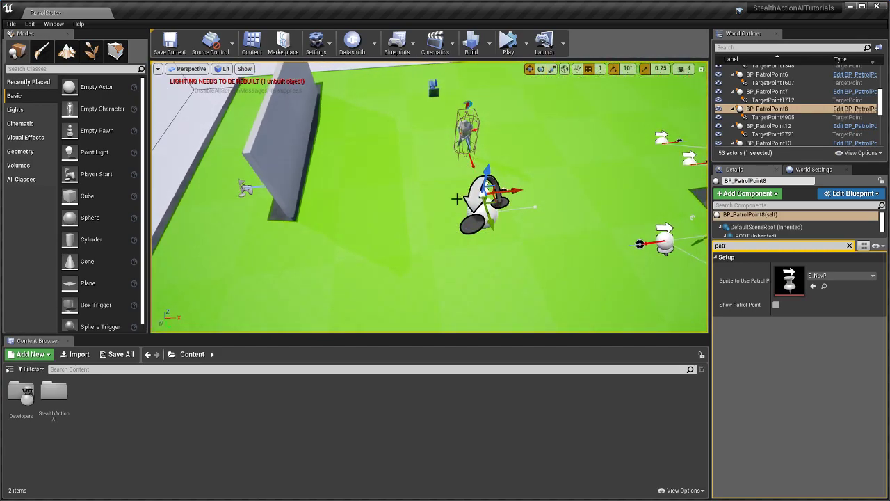
{"action": "right_click_drag", "start_coordinate": [456, 206], "coordinate": [390, 202]}
{"action": "left_click_drag", "start_coordinate": [491, 233], "coordinate": [348, 182]}
{"action": "key", "text": "e"}
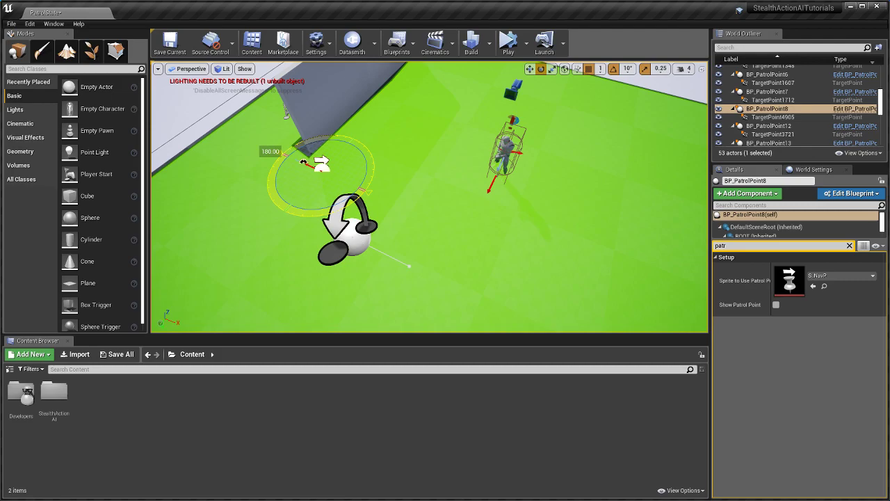
{"action": "key", "text": "w"}
Step: Duplicate BP_PatrolPoint8 onto the open floor away from the tall wall's end and rotate the copy horizontally
{"action": "right_click_drag", "start_coordinate": [348, 182], "coordinate": [188, 195]}
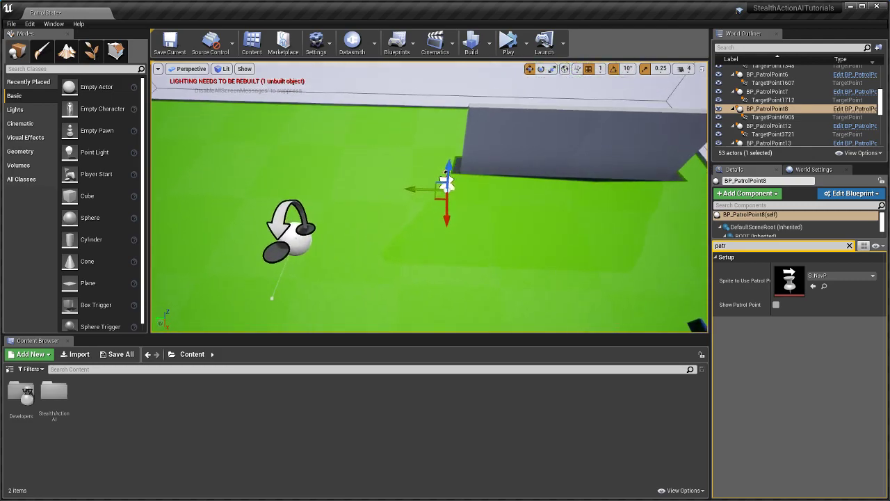
{"action": "right_click_drag", "start_coordinate": [427, 202], "coordinate": [444, 204]}
{"action": "left_click_drag", "start_coordinate": [434, 198], "coordinate": [210, 245], "text": "alt"}
{"action": "key", "text": "e"}
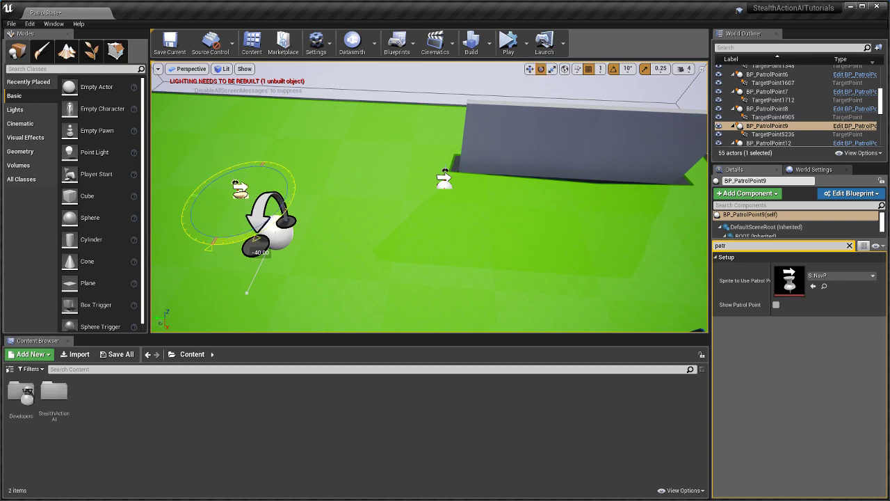
{"action": "left_click_drag", "start_coordinate": [285, 219], "coordinate": [291, 211]}
{"action": "key", "text": "w"}
Step: Duplicate BP_PatrolPoint9 farther across the open floor and rotate the copy to face the large box's side
{"action": "mouse_move", "coordinate": [324, 213]}
{"action": "right_mouse_down"}
{"action": "mouse_move", "coordinate": [299, 213]}
{"action": "mouse_move", "coordinate": [324, 213]}
{"action": "right_mouse_up"}
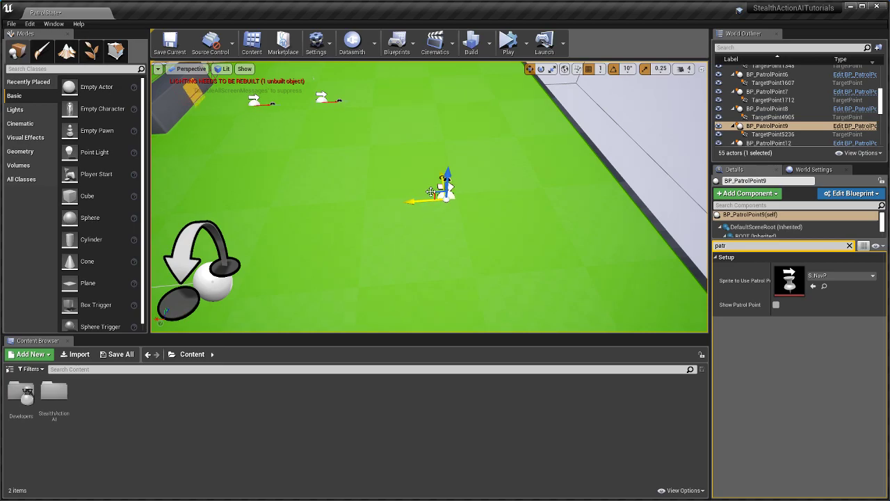
{"action": "left_click_drag", "start_coordinate": [431, 192], "coordinate": [202, 208], "text": "alt"}
{"action": "right_click_drag", "start_coordinate": [202, 208], "coordinate": [153, 195]}
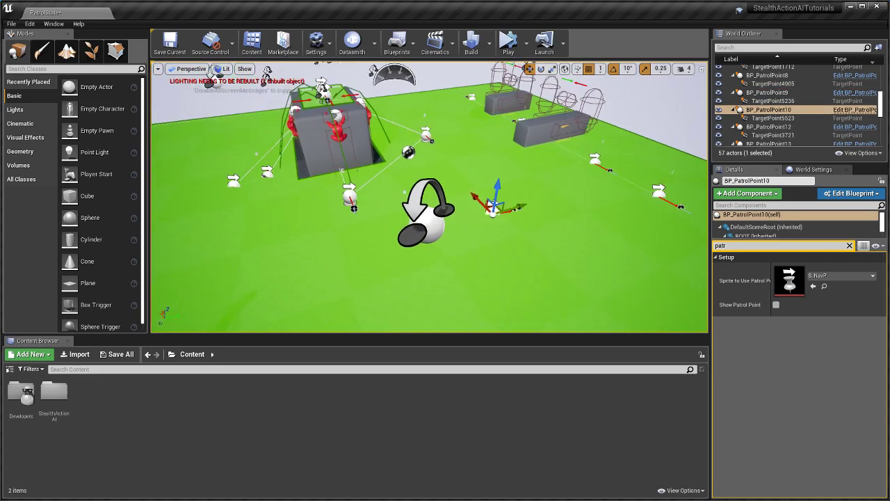
{"action": "right_click_drag", "start_coordinate": [341, 193], "coordinate": [370, 193]}
{"action": "key", "text": "e"}
{"action": "left_click_drag", "start_coordinate": [425, 233], "coordinate": [481, 252]}
{"action": "key", "text": "w"}
{"action": "right_click_drag", "start_coordinate": [424, 237], "coordinate": [296, 233]}
{"action": "right_click_drag", "start_coordinate": [459, 255], "coordinate": [433, 272]}
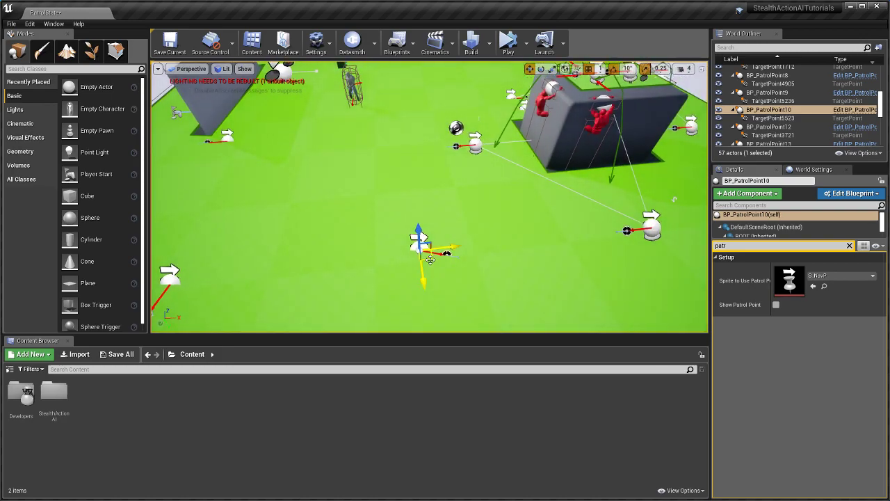
Step: Duplicate BP_PatrolPoint10 across the open floor toward the area in front of the enemy
{"action": "left_click_drag", "start_coordinate": [430, 258], "coordinate": [389, 180], "text": "alt"}
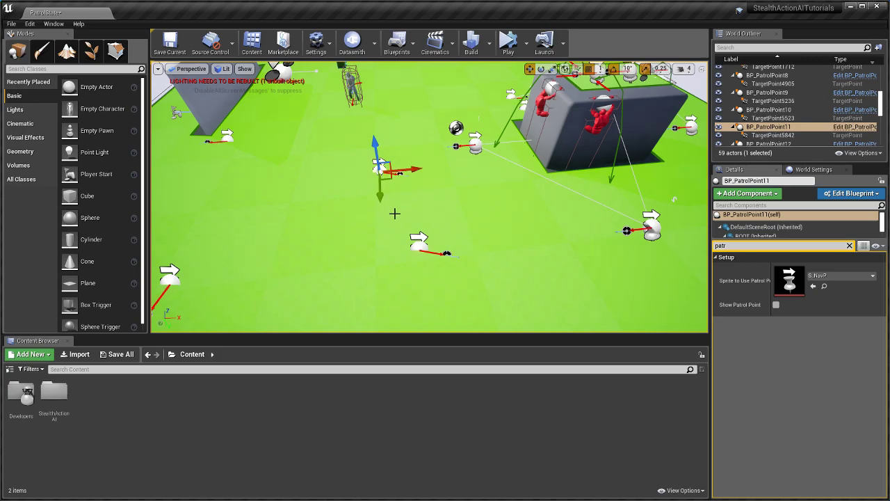
{"action": "right_click_drag", "start_coordinate": [395, 213], "coordinate": [398, 169]}
Step: Clear the property search on BP_PatrolPath2 and add four entries to its Patrol Points array
{"action": "left_click", "coordinate": [394, 141]}
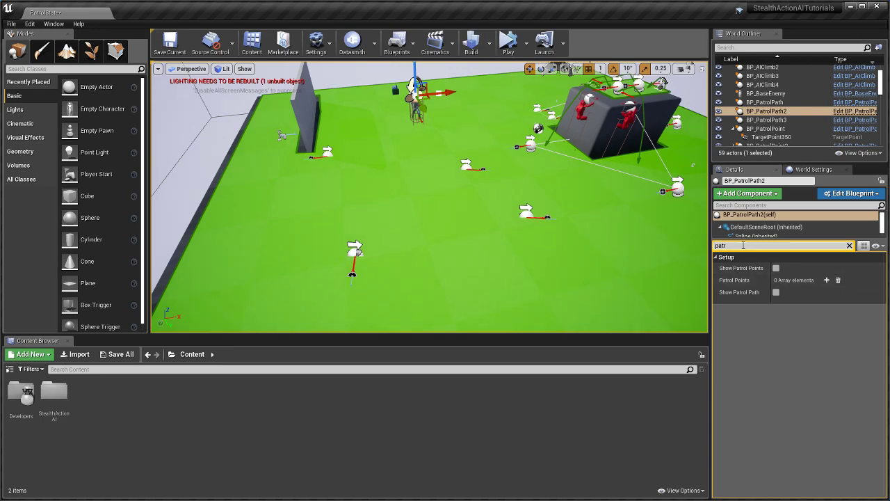
{"action": "left_click", "coordinate": [850, 245]}
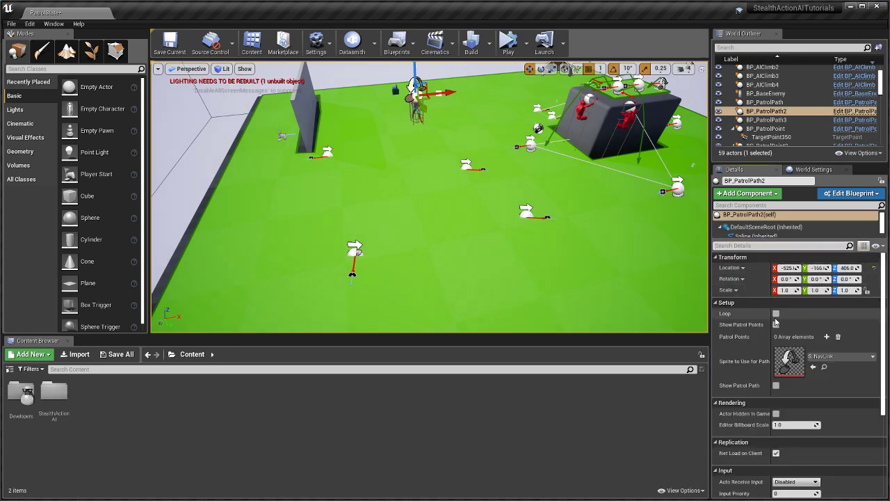
{"action": "left_click", "coordinate": [827, 337]}
{"action": "left_click", "coordinate": [827, 336]}
{"action": "left_click", "coordinate": [827, 337]}
{"action": "left_click", "coordinate": [827, 337]}
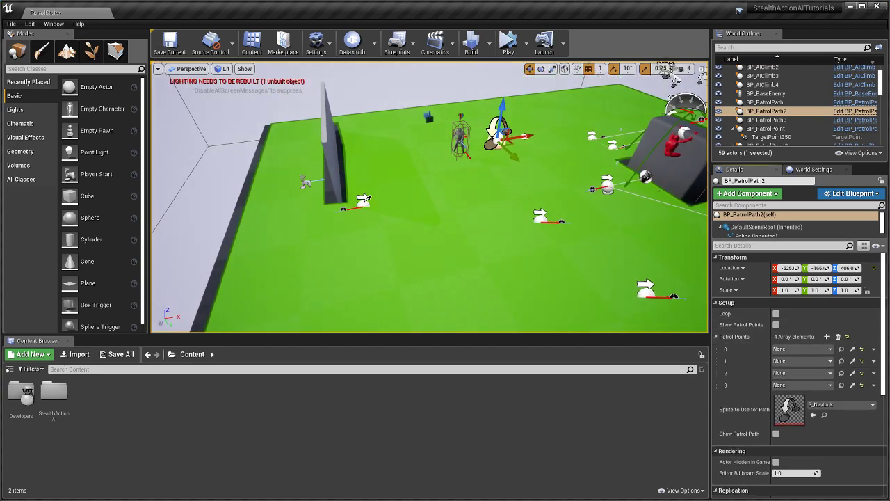
Step: Assign BP_PatrolPoint8, BP_PatrolPoint9, BP_PatrolPoint10 and BP_PatrolPoint11 in order to the path's four Patrol Points entries by picking them in the scene
{"action": "right_click_drag", "start_coordinate": [459, 224], "coordinate": [473, 251]}
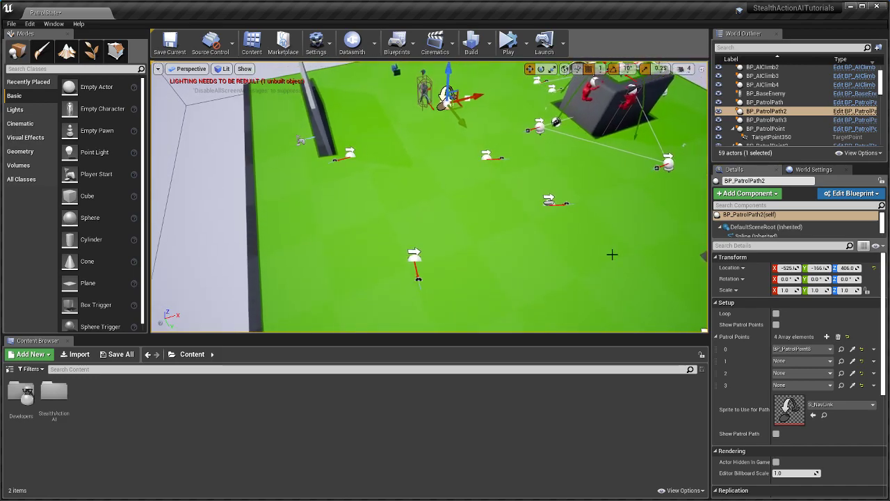
{"action": "left_click", "coordinate": [852, 362]}
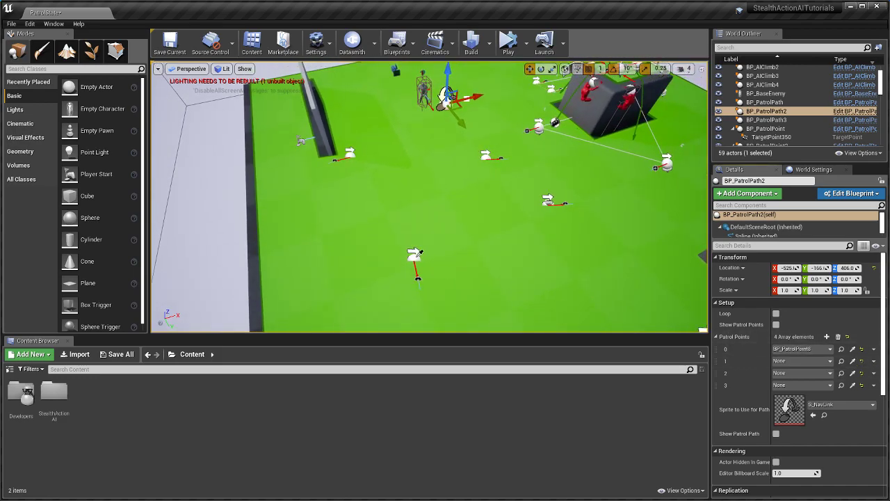
{"action": "right_click_drag", "start_coordinate": [480, 228], "coordinate": [498, 224]}
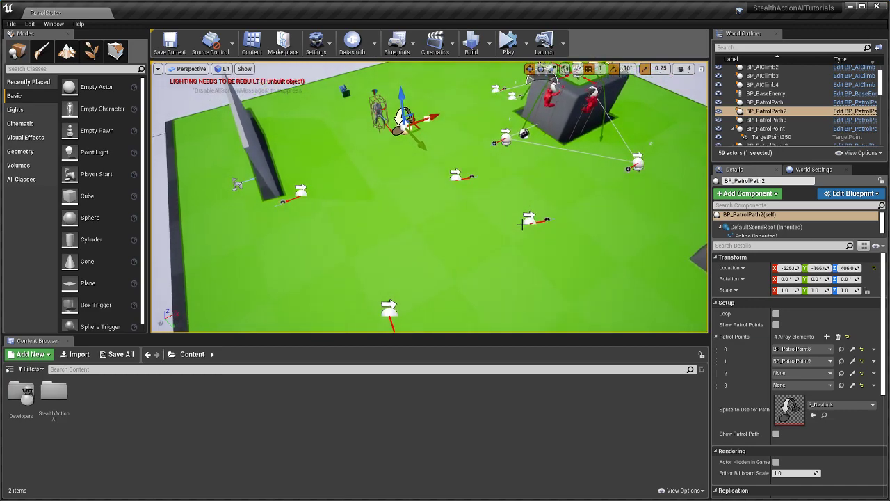
{"action": "left_click", "coordinate": [853, 376]}
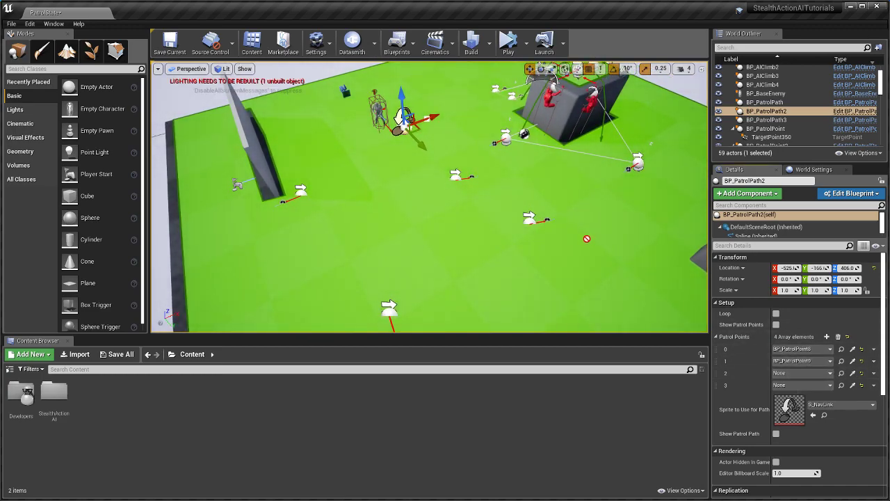
{"action": "left_click", "coordinate": [854, 386]}
{"action": "left_click", "coordinate": [456, 177]}
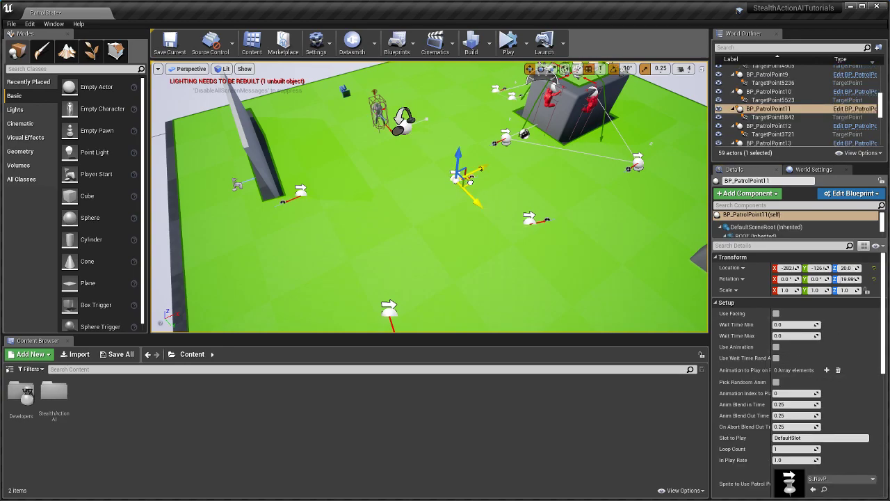
Step: Rotate BP_PatrolPoint11 horizontally so that it faces toward the enemy's side of the floor
{"action": "key", "text": "e"}
{"action": "left_click_drag", "start_coordinate": [421, 215], "coordinate": [401, 204]}
{"action": "key", "text": "w"}
Step: Enable Show Patrol Points on BP_PatrolPath2 and toggle Loop to compare the closed and open patrol route
{"action": "left_click", "coordinate": [406, 130]}
{"action": "mouse_move", "coordinate": [485, 190]}
{"action": "right_mouse_down"}
{"action": "mouse_move", "coordinate": [473, 185]}
{"action": "mouse_move", "coordinate": [479, 195]}
{"action": "mouse_move", "coordinate": [485, 189]}
{"action": "right_mouse_up"}
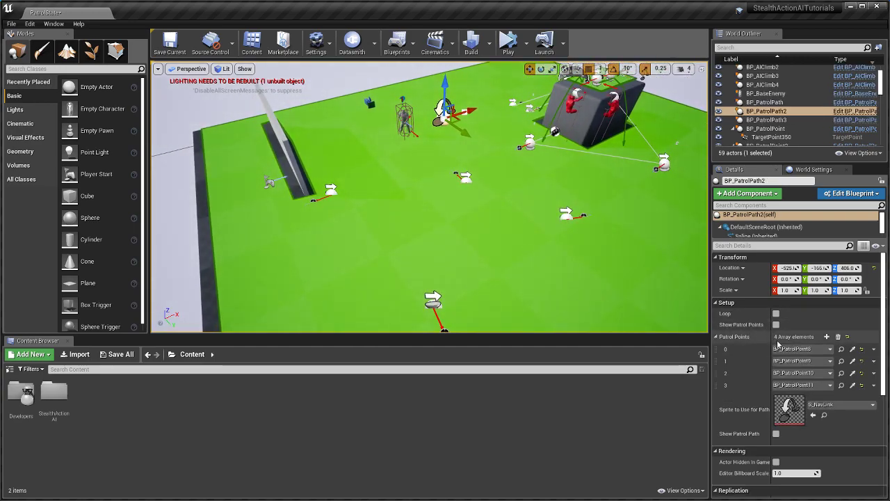
{"action": "left_click", "coordinate": [776, 324]}
{"action": "key", "text": "w"}
{"action": "right_click_drag", "start_coordinate": [454, 197], "coordinate": [432, 190]}
{"action": "left_click", "coordinate": [777, 314]}
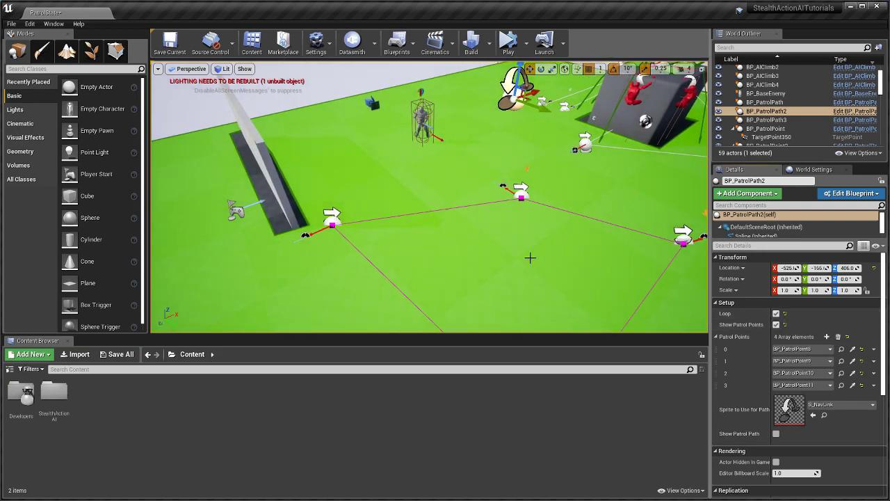
{"action": "right_click_drag", "start_coordinate": [531, 254], "coordinate": [470, 182]}
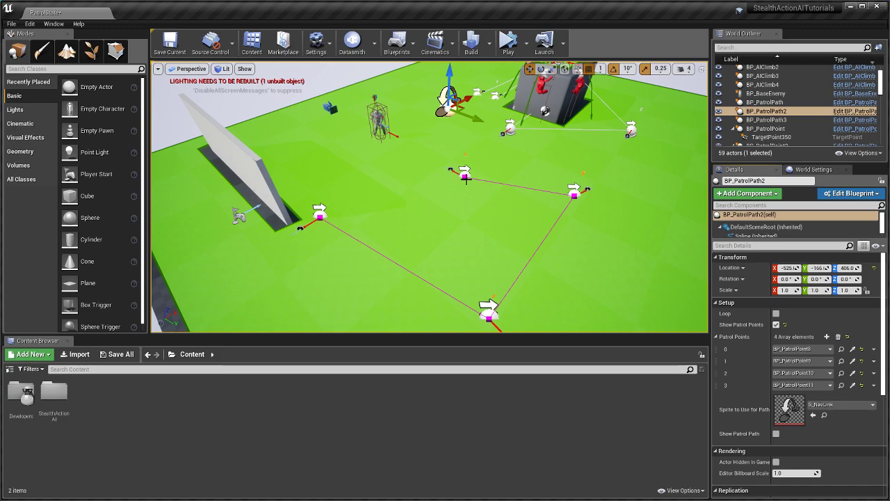
{"action": "left_click", "coordinate": [776, 315]}
Step: Enable Use Facing on BP_PatrolPoint8 at the end of the tall wall
{"action": "right_click_drag", "start_coordinate": [391, 203], "coordinate": [382, 252]}
{"action": "left_click", "coordinate": [382, 251]}
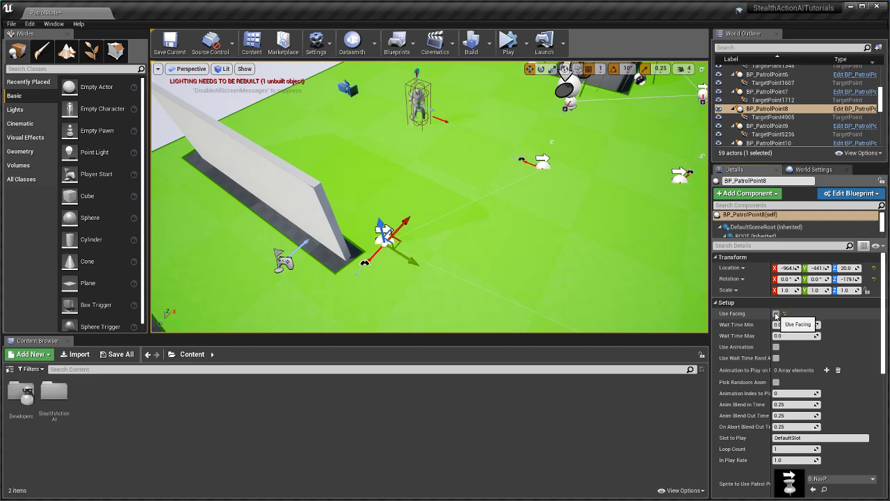
{"action": "left_click", "coordinate": [776, 314]}
Step: Enable Use Animation on BP_PatrolPoint8 and add AS_Crouch_Idle_Rifle_Ironsights as its animation to play
{"action": "left_click", "coordinate": [826, 370]}
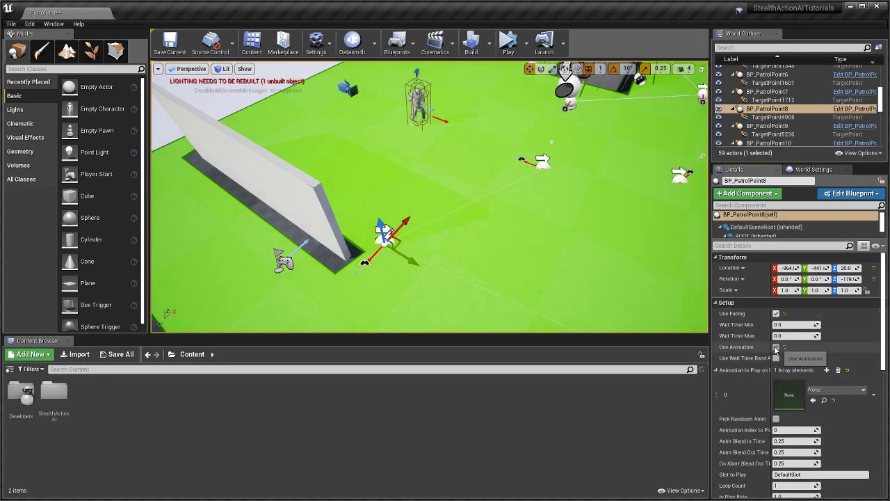
{"action": "left_click", "coordinate": [776, 347]}
{"action": "left_click", "coordinate": [838, 390]}
{"action": "type", "text": "c"}
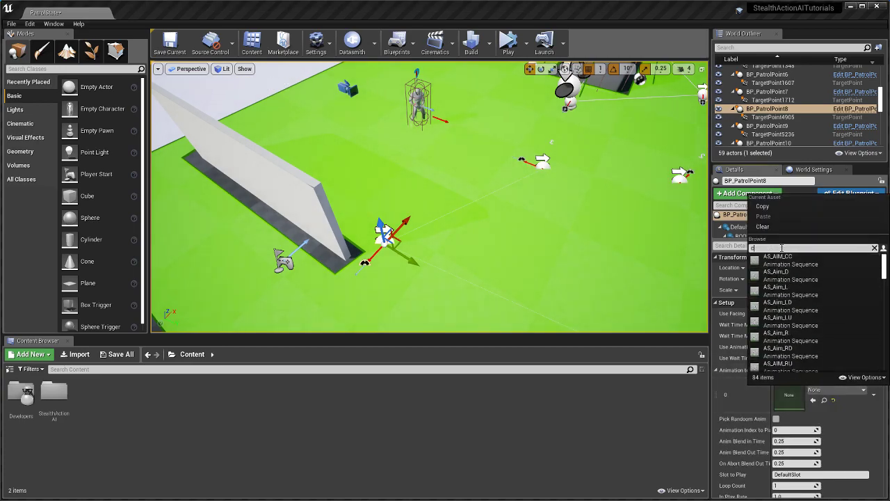
{"action": "type", "text": "rouch idle"}
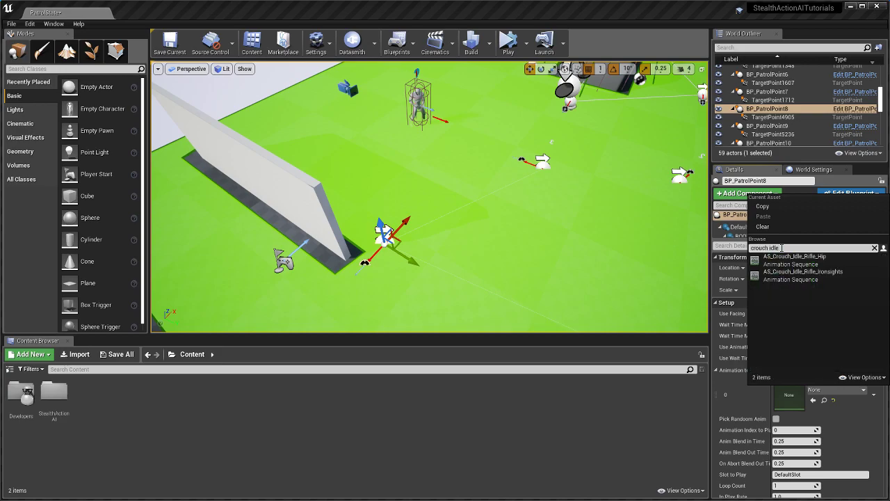
{"action": "left_click", "coordinate": [797, 278]}
Step: Enable Use Facing on BP_PatrolPoint9 and set its Wait Time Min to 2
{"action": "right_click_drag", "start_coordinate": [498, 233], "coordinate": [560, 241]}
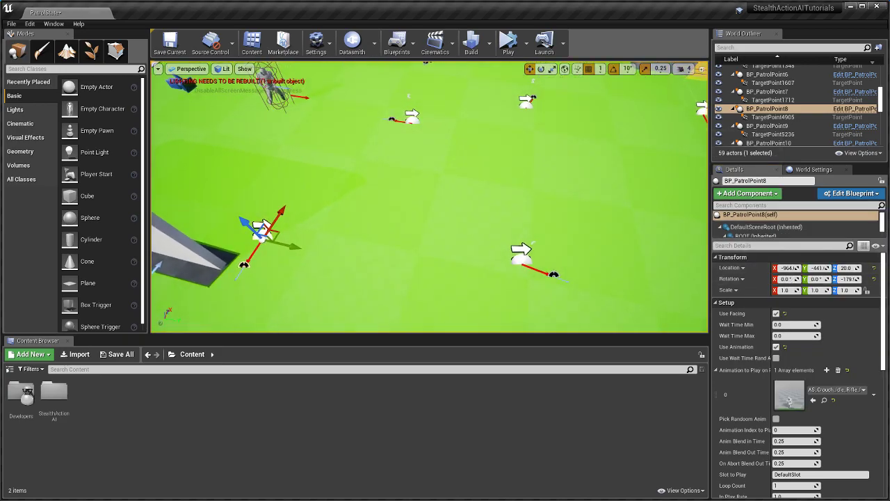
{"action": "left_click", "coordinate": [524, 254]}
{"action": "mouse_move", "coordinate": [455, 235]}
{"action": "right_mouse_down"}
{"action": "mouse_move", "coordinate": [470, 234]}
{"action": "mouse_move", "coordinate": [445, 222]}
{"action": "mouse_move", "coordinate": [453, 234]}
{"action": "right_mouse_up"}
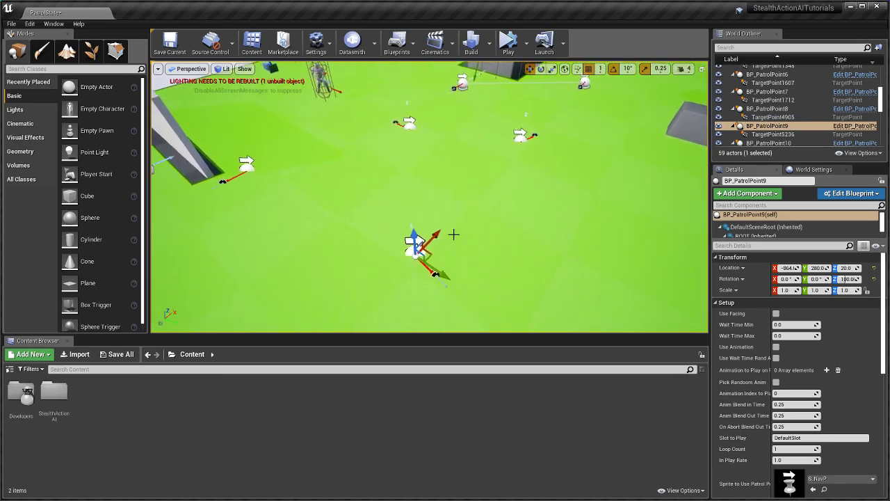
{"action": "left_click", "coordinate": [777, 314]}
{"action": "left_click", "coordinate": [794, 325]}
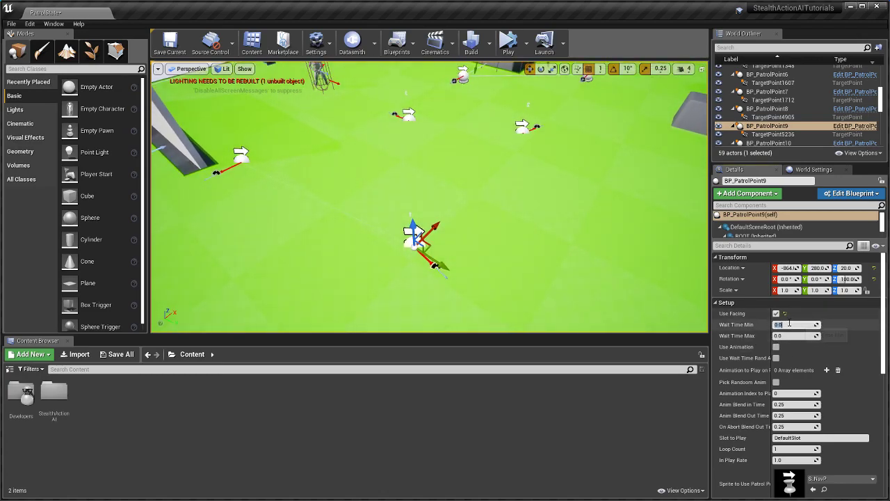
{"action": "type", "text": "2"}
{"action": "left_click", "coordinate": [784, 336]}
Step: Enable Use Facing on BP_PatrolPoint10 on the open floor
{"action": "mouse_move", "coordinate": [507, 201]}
{"action": "right_mouse_down"}
{"action": "mouse_move", "coordinate": [490, 184]}
{"action": "mouse_move", "coordinate": [503, 206]}
{"action": "mouse_move", "coordinate": [506, 198]}
{"action": "right_mouse_up"}
{"action": "left_click", "coordinate": [510, 198]}
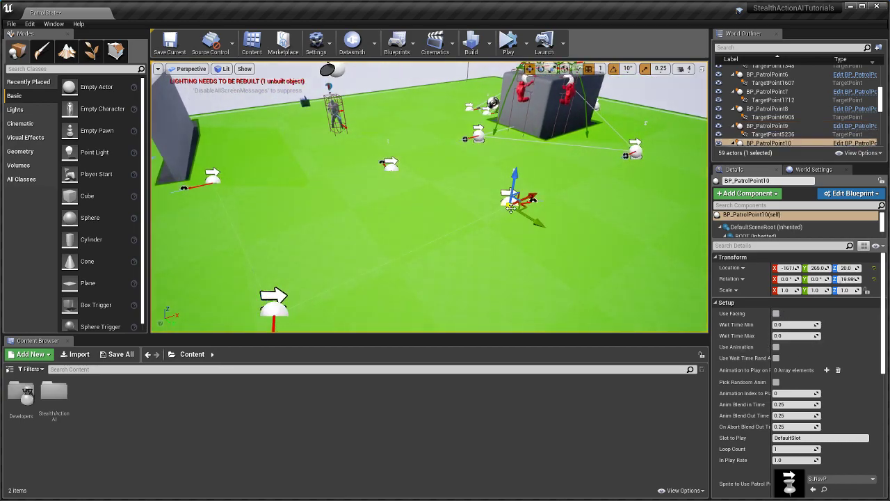
{"action": "left_click", "coordinate": [777, 314]}
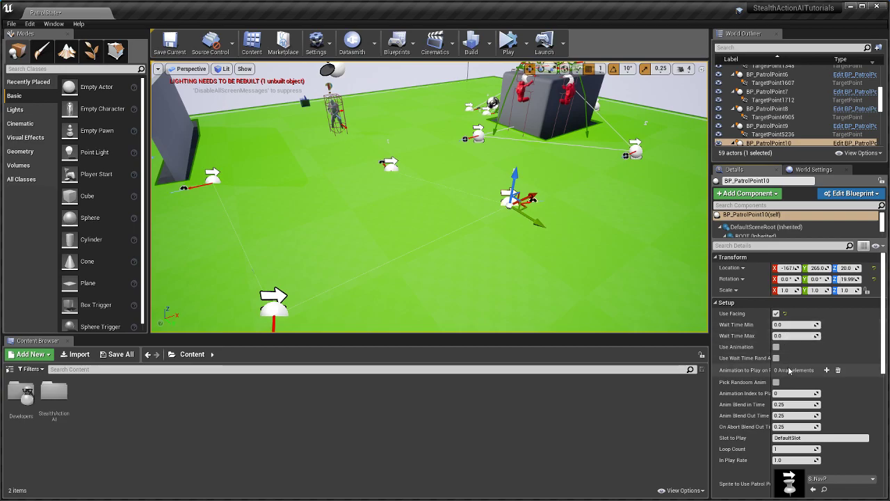
Step: Enable Use Animation on BP_PatrolPoint10 and add AS_Prone_Idle as its animation to play
{"action": "left_click", "coordinate": [826, 371]}
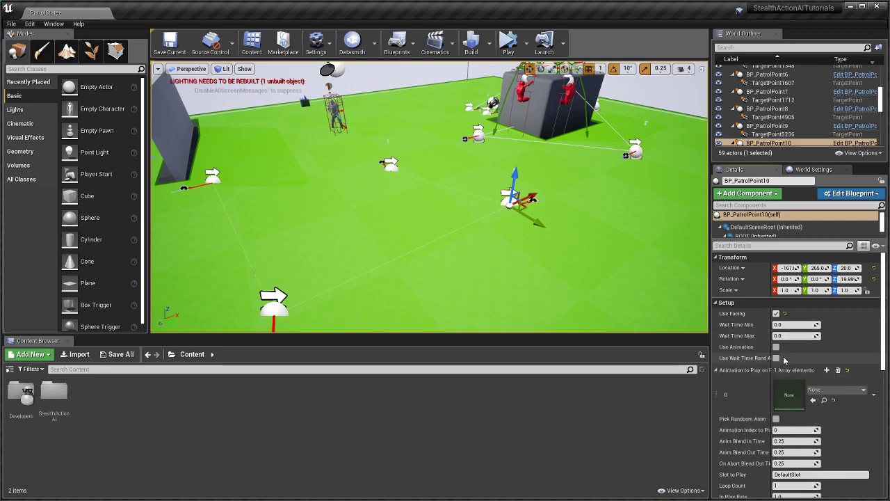
{"action": "left_click", "coordinate": [838, 389]}
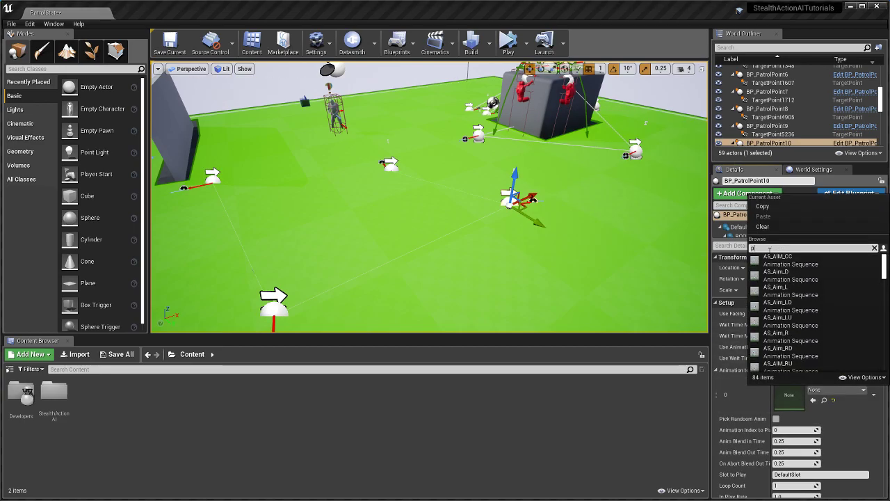
{"action": "type", "text": "proe"}
{"action": "key", "text": "BackSpace"}
{"action": "type", "text": "ne"}
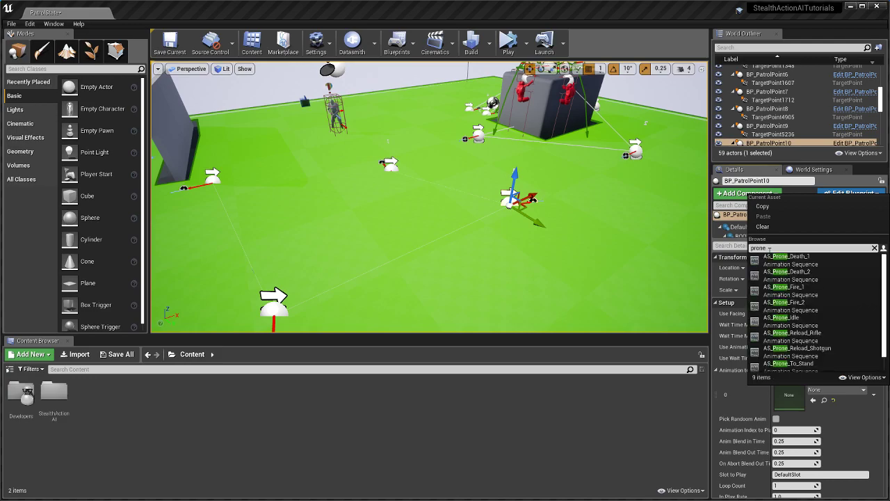
{"action": "type", "text": " idle"}
{"action": "left_click", "coordinate": [775, 260]}
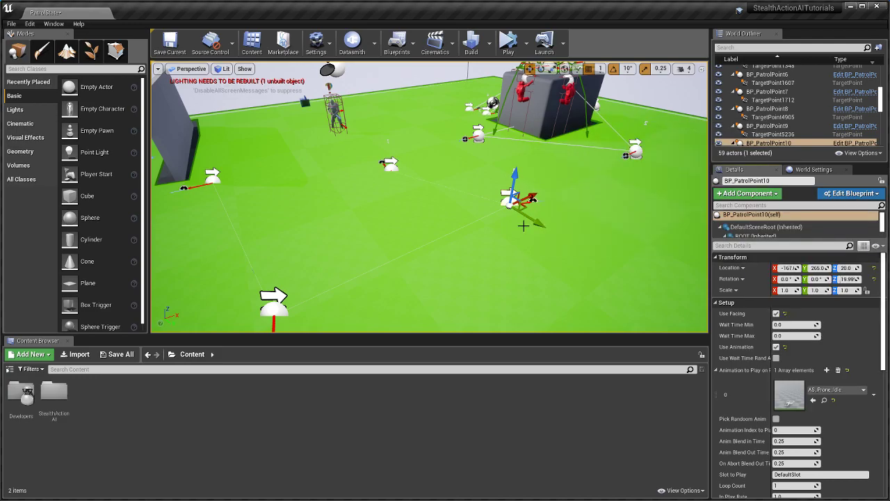
Step: Find the patrol settings of BP_BaseEnemy and assign BP_PatrolPath2 as its Patrol Path
{"action": "right_click_drag", "start_coordinate": [519, 226], "coordinate": [518, 215]}
{"action": "right_click_drag", "start_coordinate": [462, 141], "coordinate": [421, 151]}
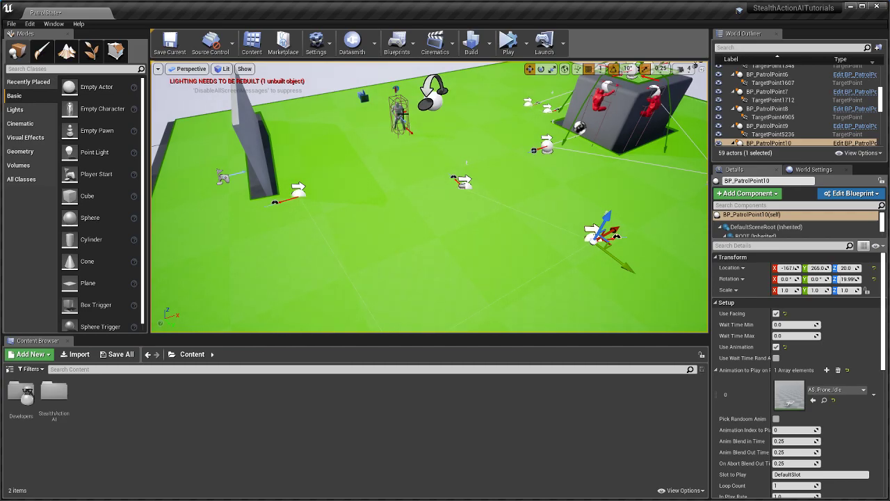
{"action": "left_click", "coordinate": [399, 114]}
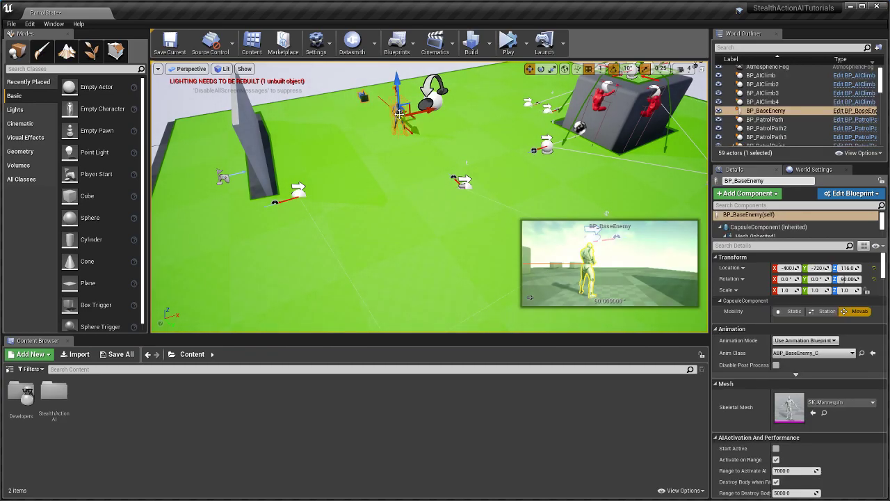
{"action": "right_click_drag", "start_coordinate": [399, 114], "coordinate": [404, 191]}
{"action": "scroll", "coordinate": [813, 397], "scroll_direction": "down", "scroll_amount": 2}
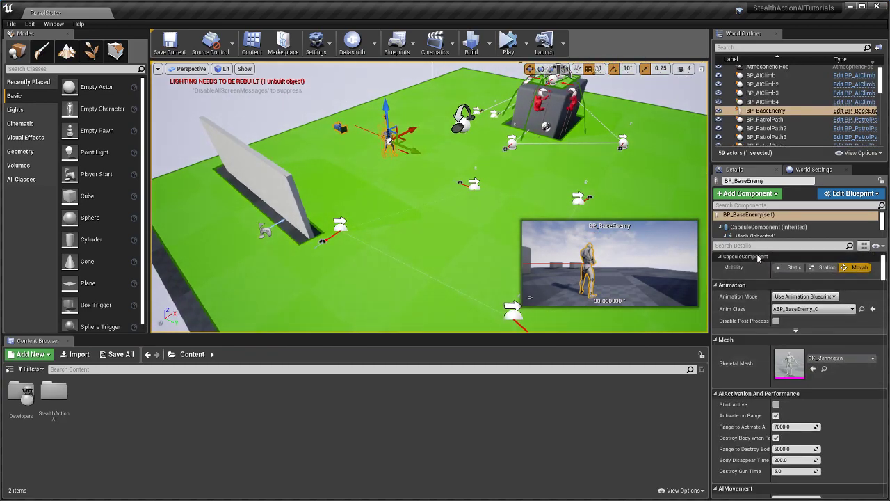
{"action": "left_click", "coordinate": [752, 246]}
{"action": "type", "text": "patrol"}
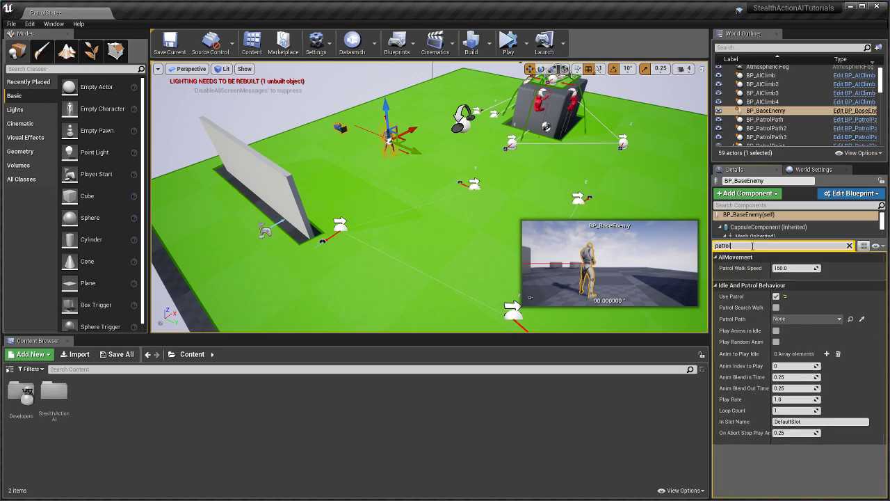
{"action": "left_click", "coordinate": [862, 319]}
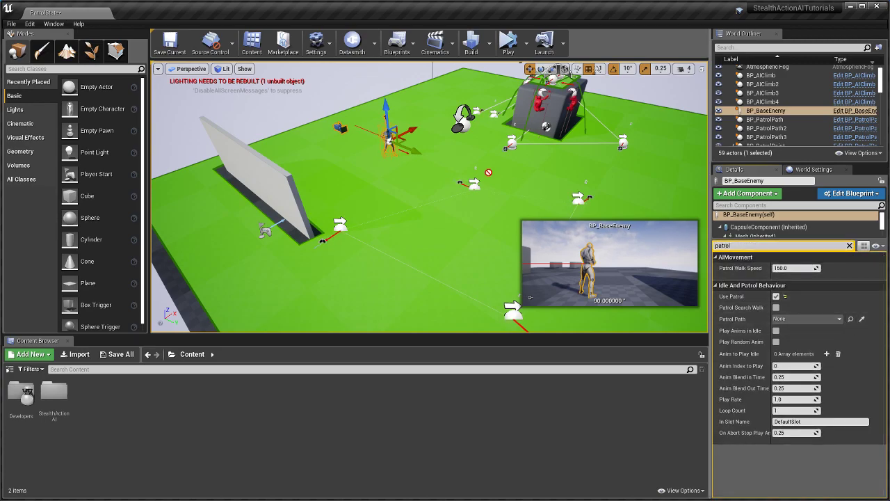
Step: Play the level in the selected viewport and crouch behind the tall wall to observe the enemy's patrol
{"action": "key", "text": "a"}
{"action": "right_click_drag", "start_coordinate": [410, 104], "coordinate": [536, 122]}
{"action": "left_click", "coordinate": [526, 43]}
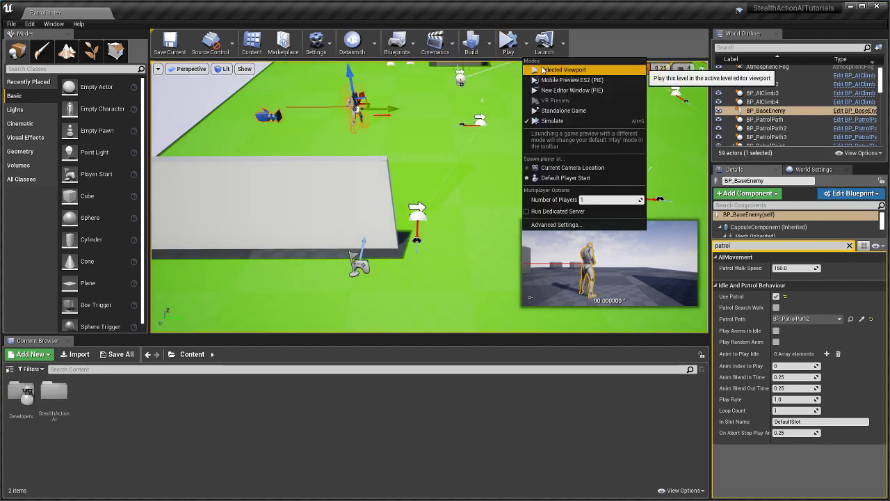
{"action": "left_click", "coordinate": [560, 66]}
{"action": "key", "text": "c"}
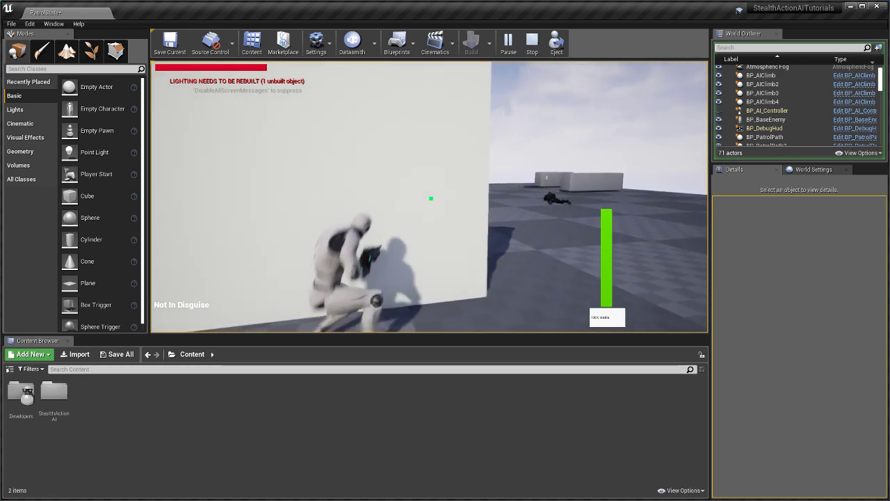
{"action": "key", "text": "w"}
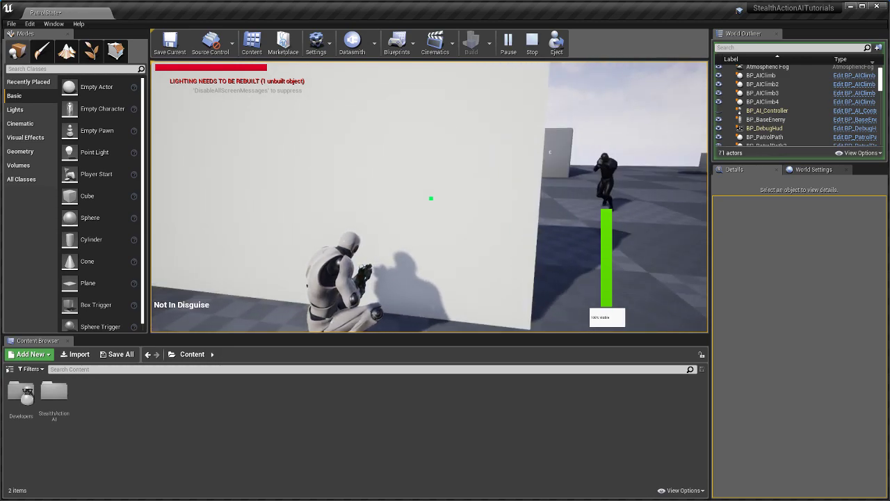
Step: Move the player character out past the wall's edge and attack the patrolling enemy
{"action": "key", "text": "d"}
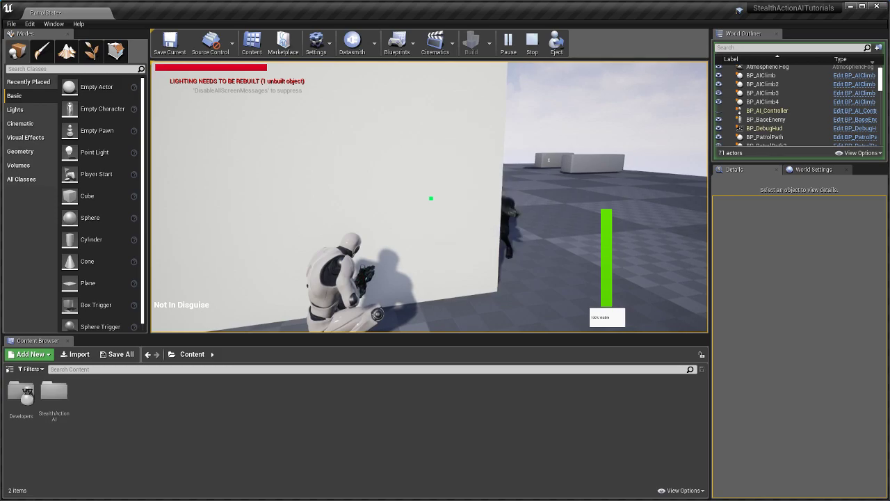
{"action": "key", "text": "d"}
{"action": "left_click", "coordinate": [431, 198]}
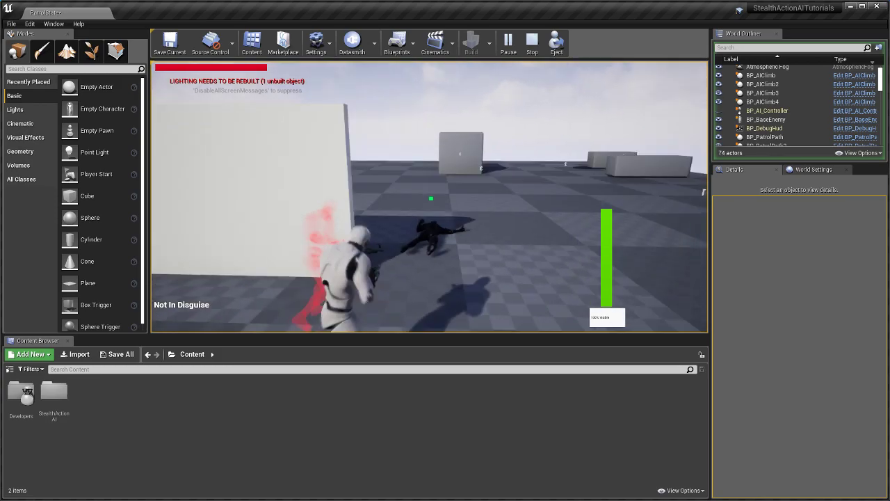
Step: Stop the playtest, select BP_PatrolPoint10 and remove the property filter to show all its settings
{"action": "key", "text": "Escape"}
{"action": "key", "text": "w"}
{"action": "mouse_move", "coordinate": [491, 201]}
{"action": "right_mouse_down"}
{"action": "mouse_move", "coordinate": [491, 222]}
{"action": "mouse_move", "coordinate": [491, 202]}
{"action": "right_mouse_up"}
{"action": "left_click", "coordinate": [460, 202]}
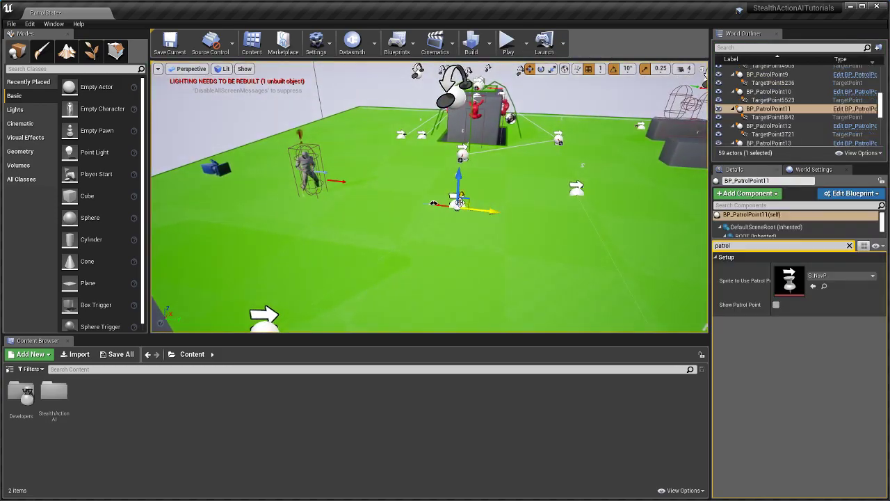
{"action": "left_click", "coordinate": [586, 183]}
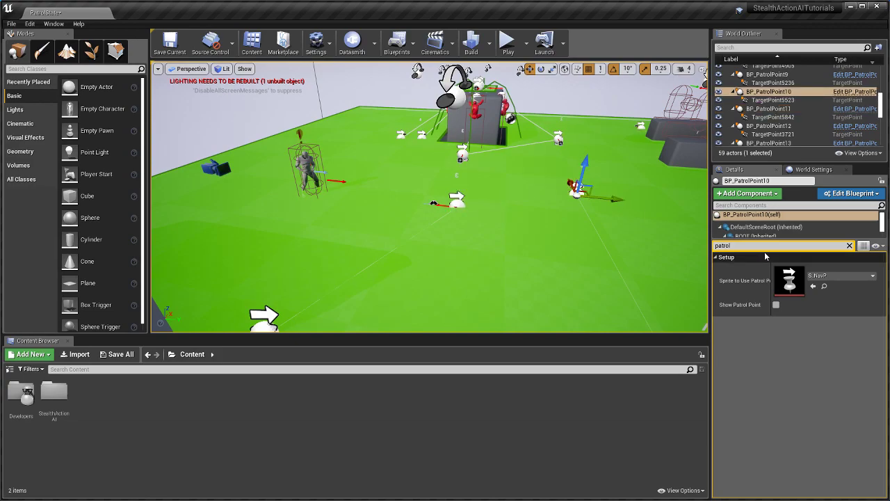
{"action": "left_click_drag", "start_coordinate": [717, 244], "coordinate": [675, 242]}
{"action": "key", "text": "BackSpace"}
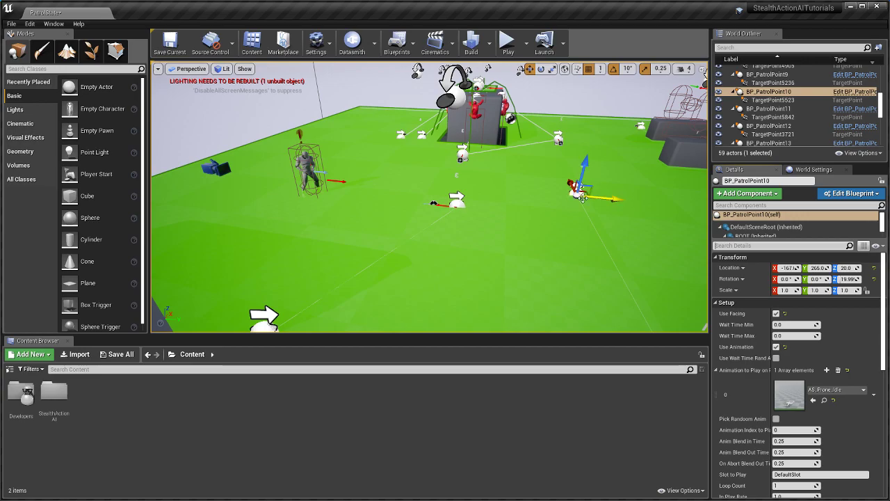
Step: Empty the animation list of BP_PatrolPoint8 beside the tall wall and disable its Use Animation option
{"action": "right_click_drag", "start_coordinate": [523, 194], "coordinate": [503, 202]}
{"action": "left_click", "coordinate": [474, 173]}
{"action": "right_click_drag", "start_coordinate": [478, 174], "coordinate": [434, 179]}
{"action": "left_click", "coordinate": [404, 156]}
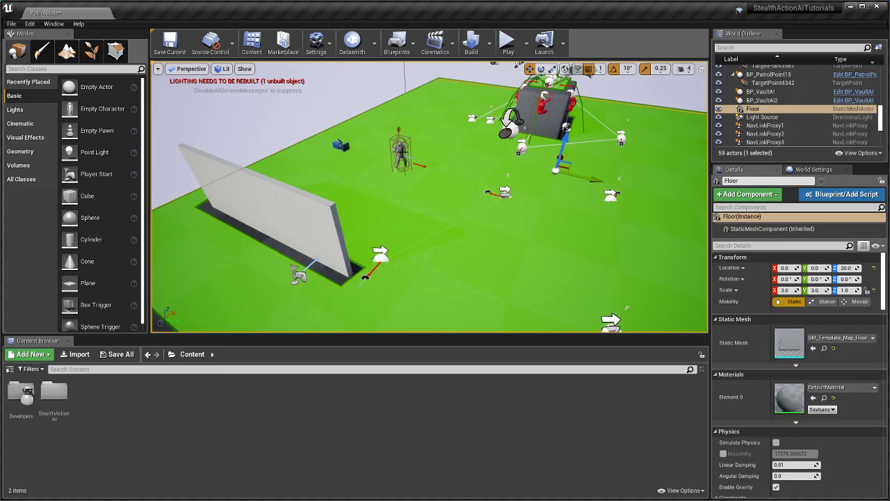
{"action": "left_click", "coordinate": [400, 148]}
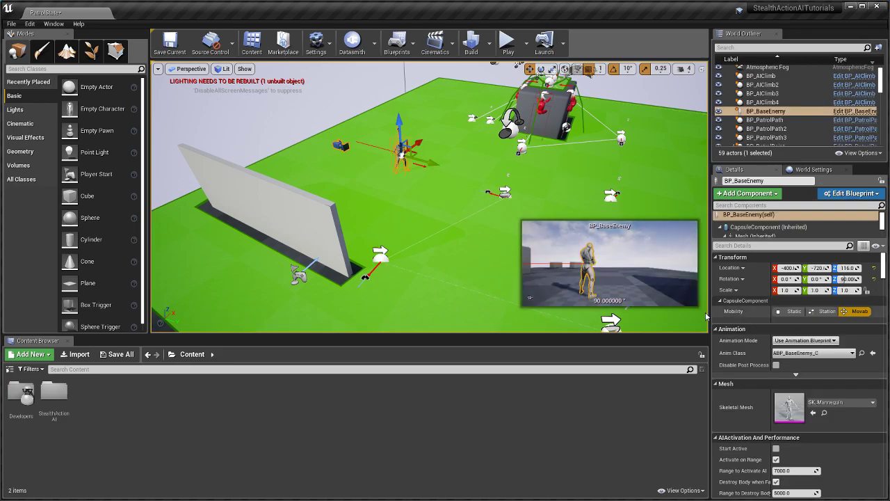
{"action": "left_click", "coordinate": [378, 262]}
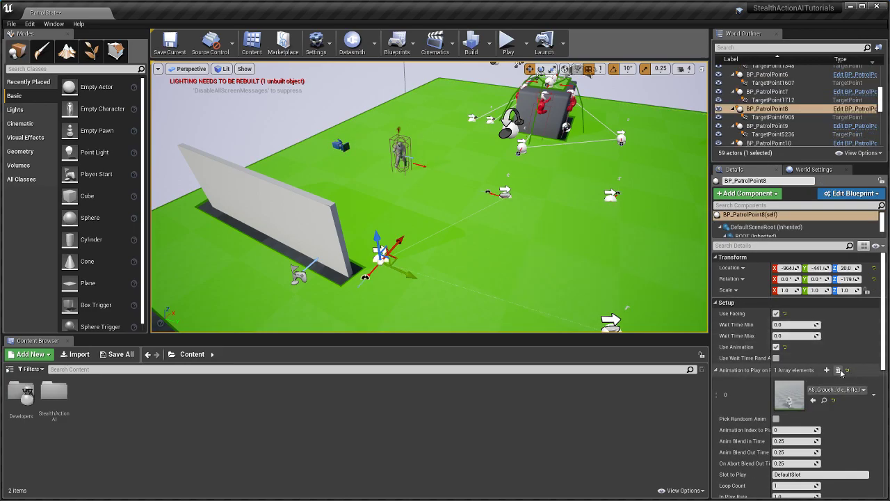
{"action": "left_click", "coordinate": [776, 346]}
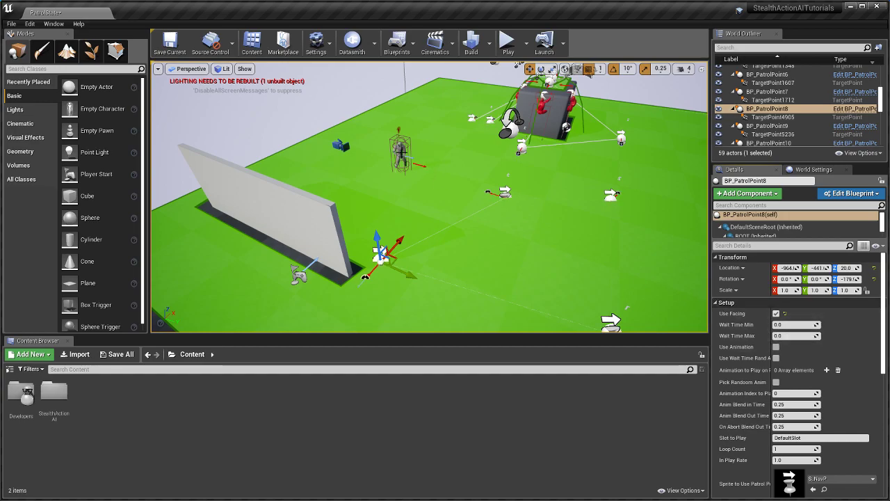
Step: Filter the properties of BP_BaseEnemy by "patrol" to examine its Patrol Search Walk option
{"action": "left_click", "coordinate": [400, 151]}
{"action": "scroll", "coordinate": [807, 369], "scroll_direction": "down", "scroll_amount": 5}
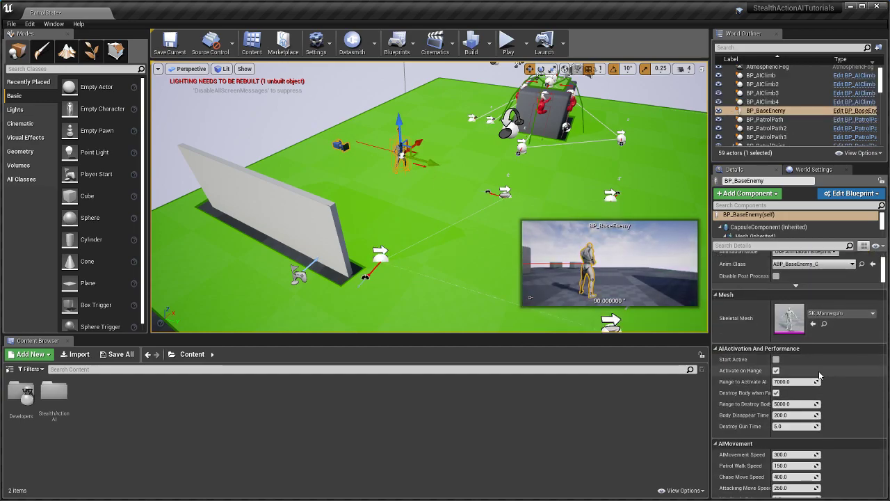
{"action": "left_click", "coordinate": [756, 246]}
{"action": "type", "text": "patrol"}
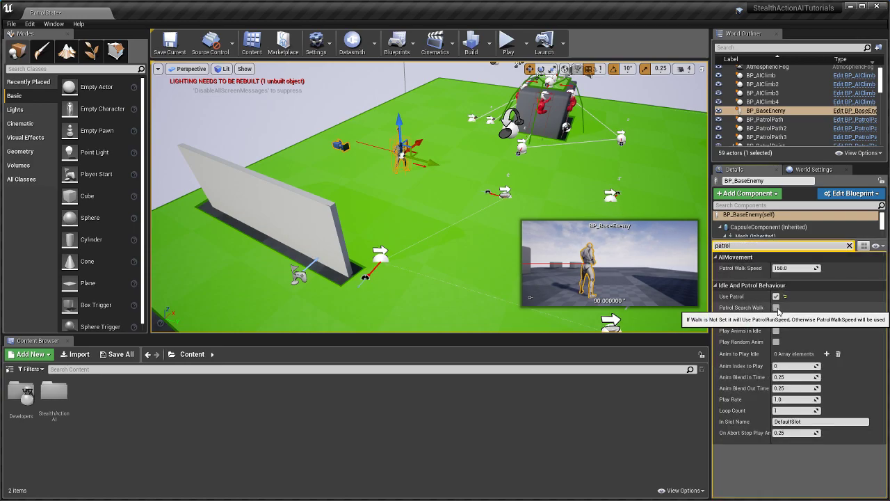
Step: Play the level, move the player along the tall wall's edge to watch the enemy's patrol, and stop the session
{"action": "left_click", "coordinate": [508, 44]}
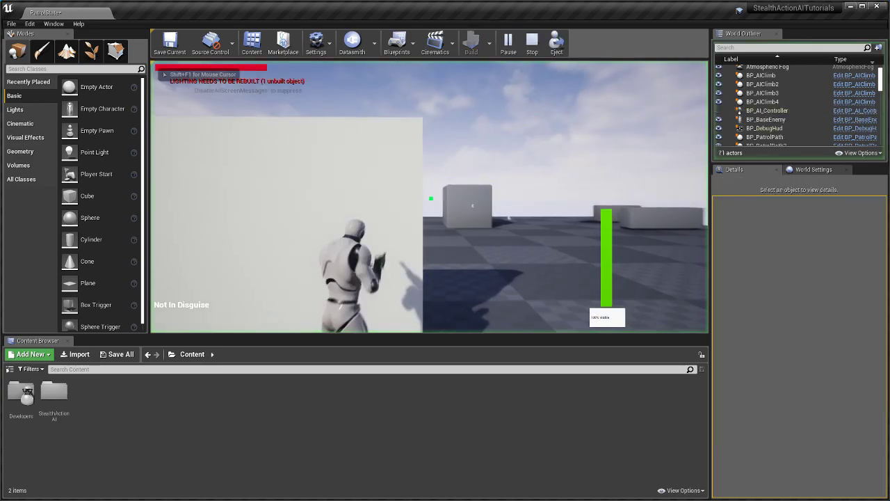
{"action": "key", "text": "d"}
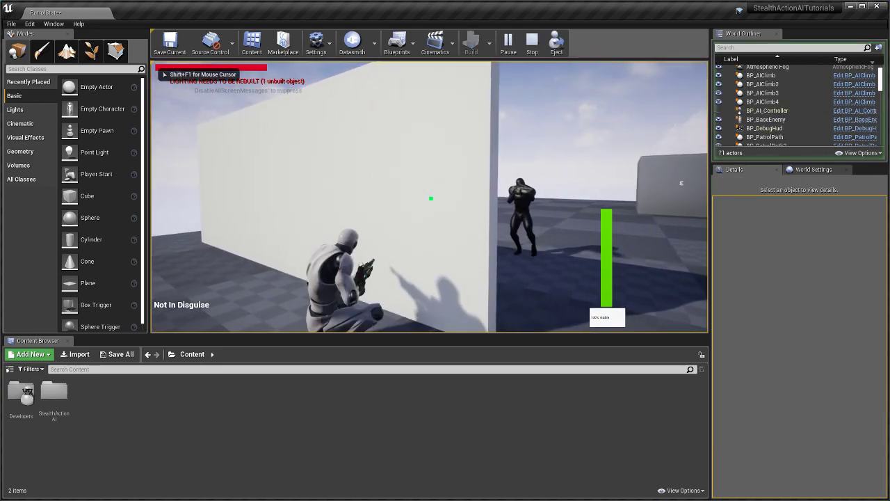
{"action": "key", "text": "a"}
{"action": "key", "text": "a"}
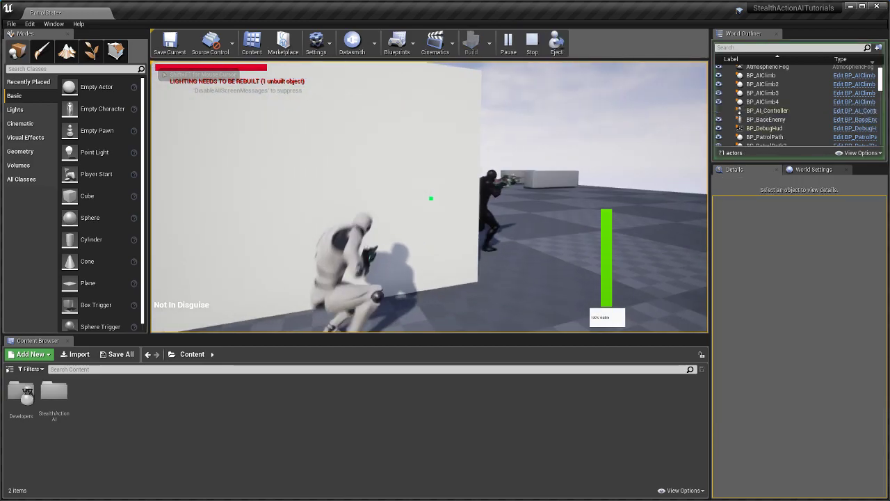
{"action": "key", "text": "d"}
{"action": "right_click", "coordinate": [432, 199]}
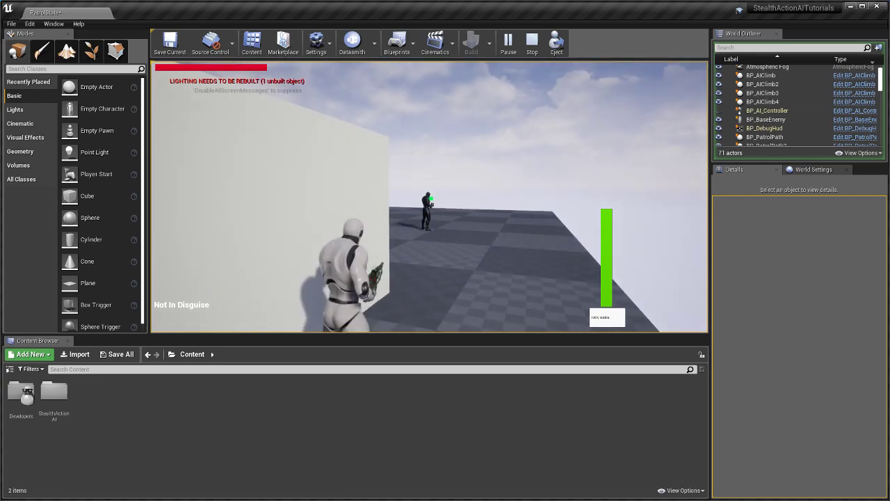
{"action": "key", "text": "Escape"}
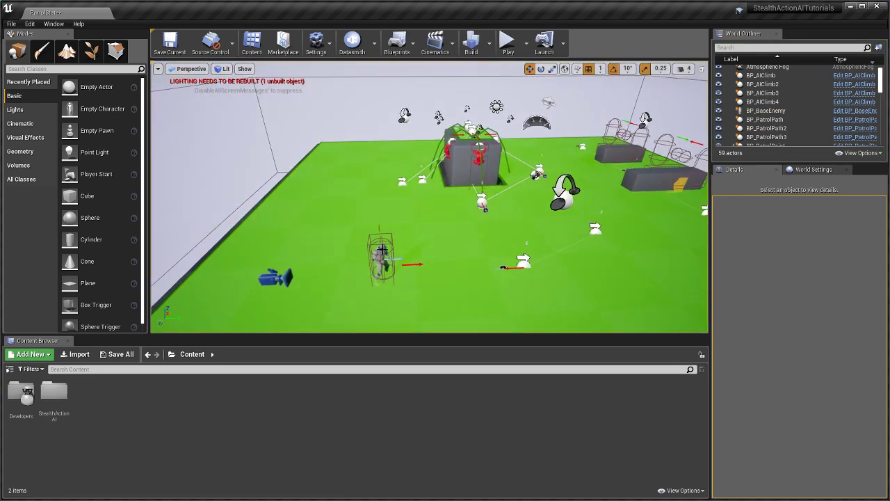
Step: Turn off Patrol Search Walk on BP_BaseEnemy and start a new playtest behind the tall wall
{"action": "left_click", "coordinate": [776, 307]}
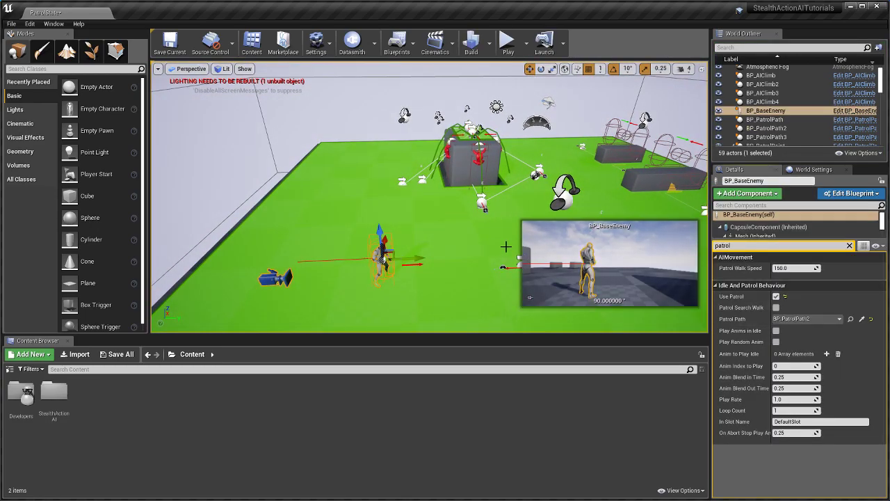
{"action": "scroll", "coordinate": [507, 249], "scroll_direction": "down", "scroll_amount": 4}
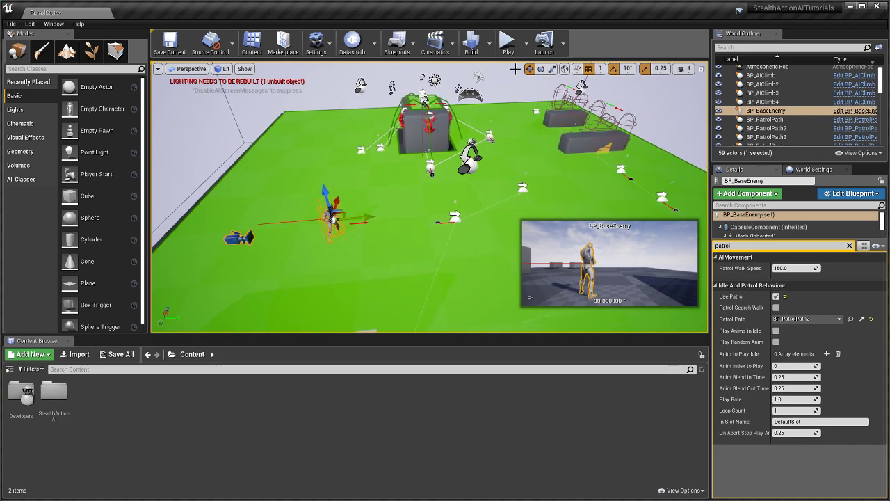
{"action": "left_click", "coordinate": [508, 43]}
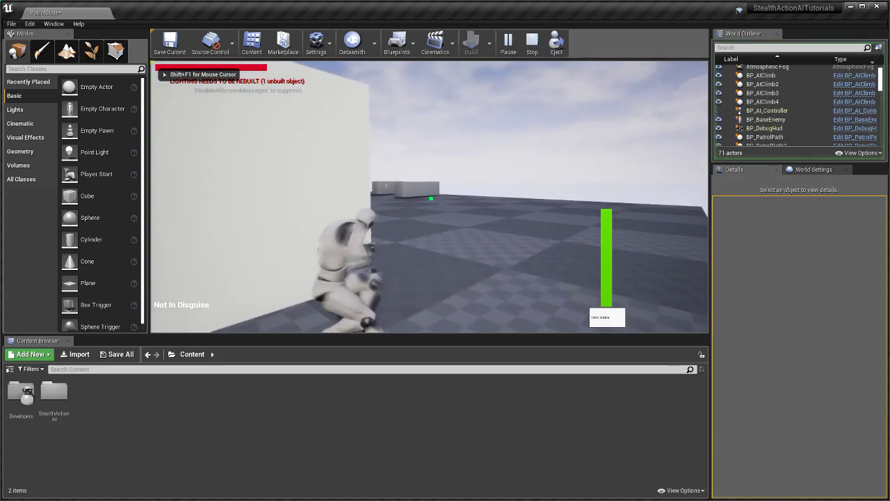
{"action": "key", "text": "s"}
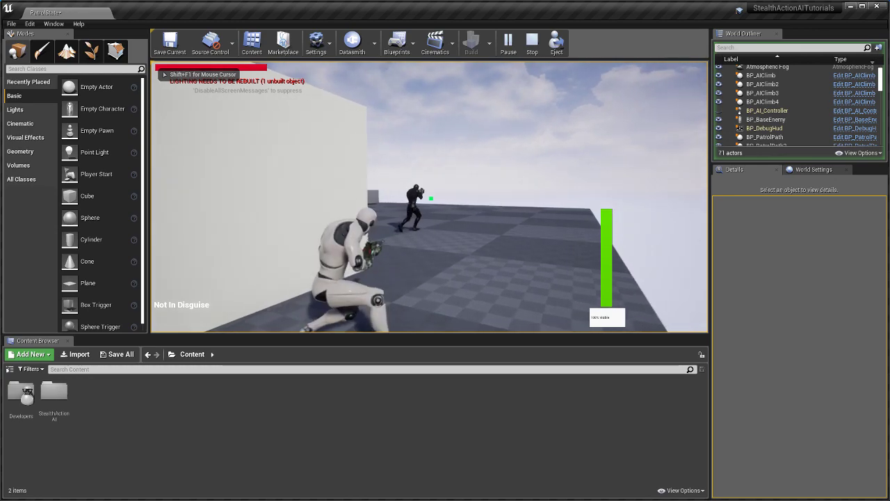
Step: Observe the enemy's patrol and its point animations from behind the wall's edge, switching the player between crouching and standing
{"action": "key", "text": "g"}
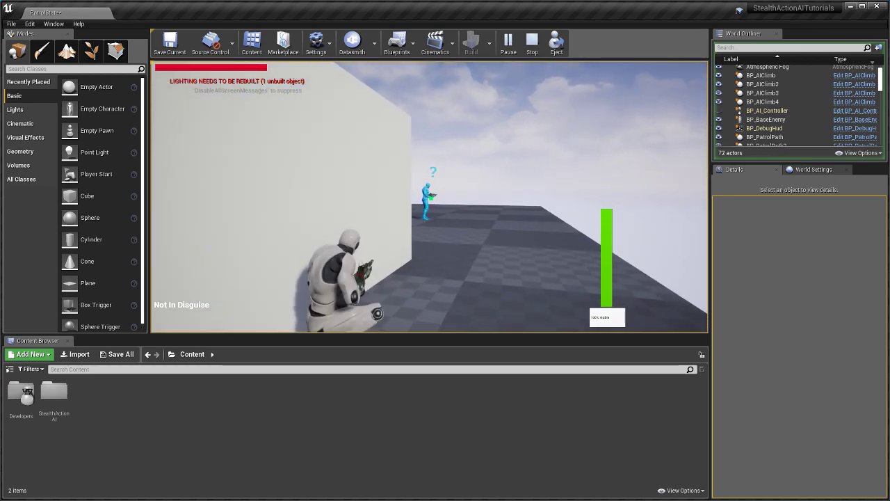
{"action": "key", "text": "d"}
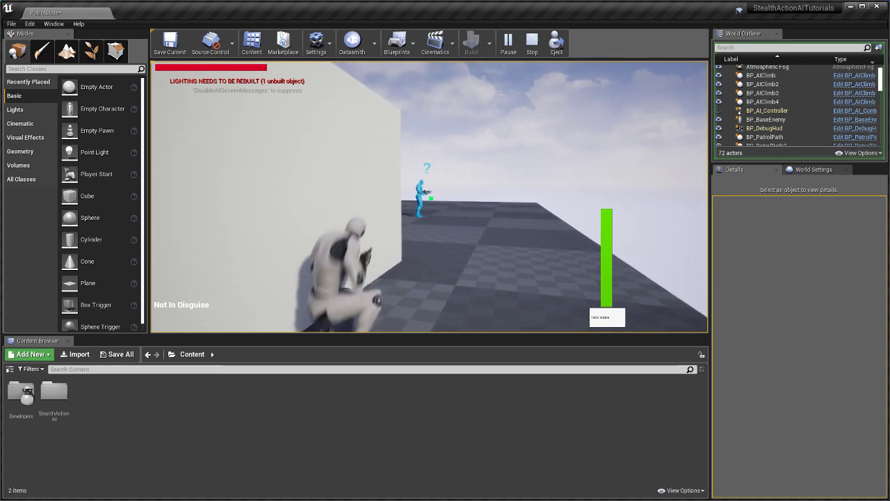
{"action": "right_click", "coordinate": [432, 198]}
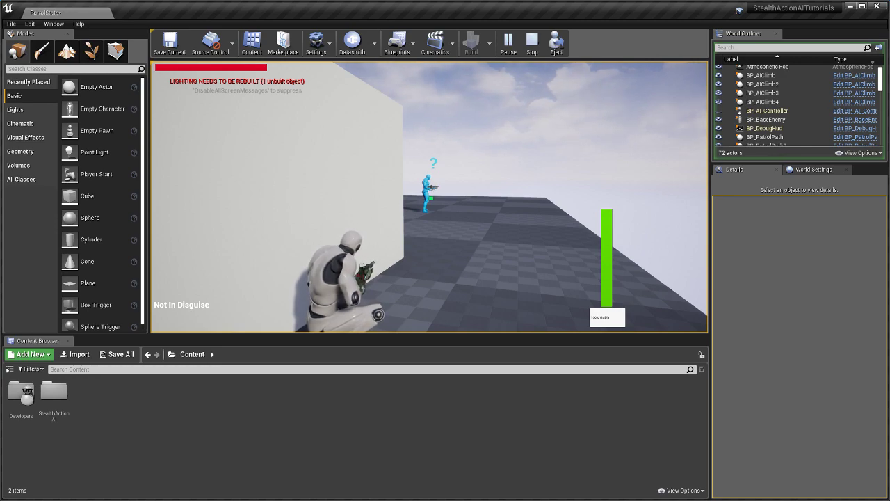
{"action": "key", "text": "w"}
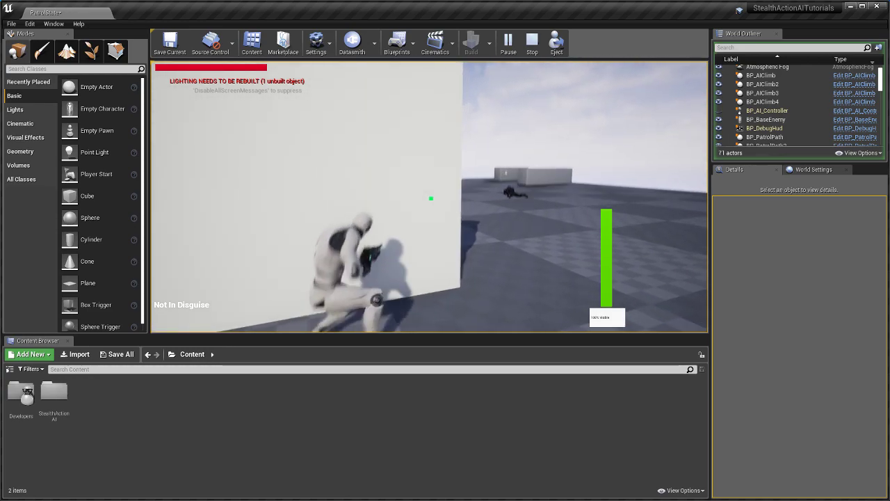
{"action": "key", "text": "c"}
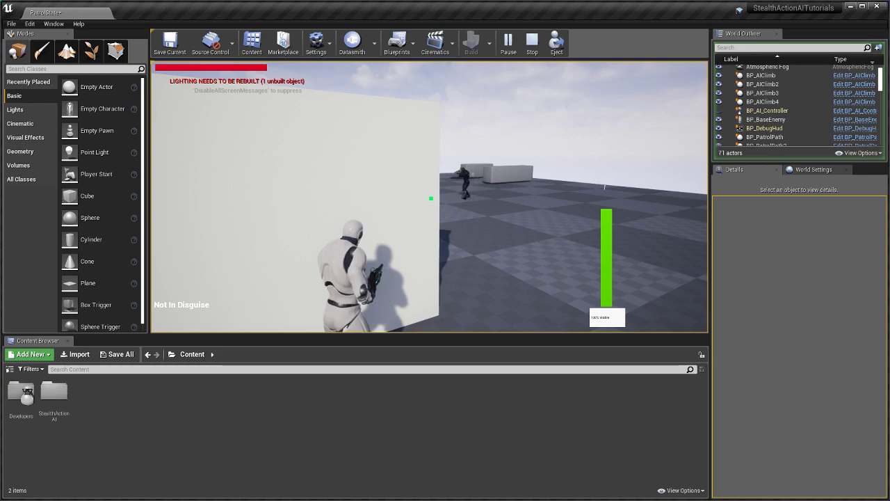
{"action": "key", "text": "c"}
{"action": "key", "text": "c"}
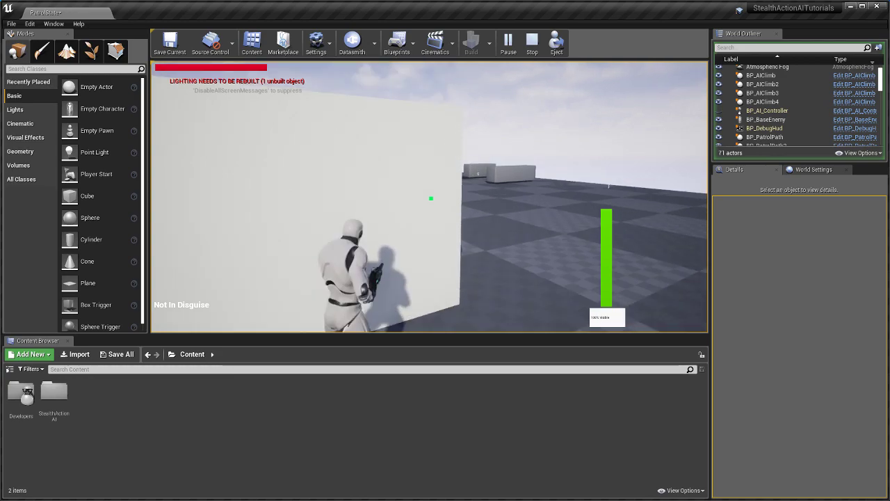